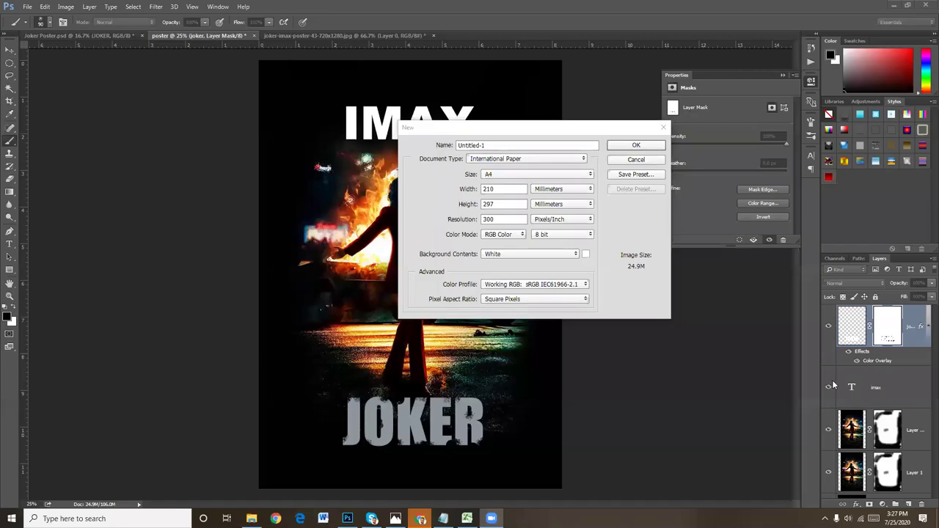
# - Name the new document 'facebook cover'
pyautogui.click(501, 147)
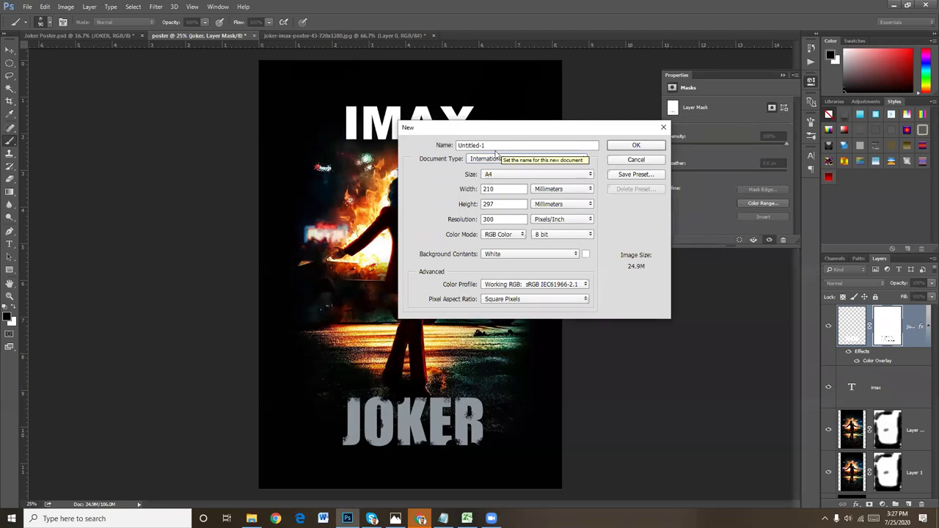
pyautogui.doubleClick(490, 144)
pyautogui.click(490, 144)
pyautogui.doubleClick(481, 143)
pyautogui.write('face')
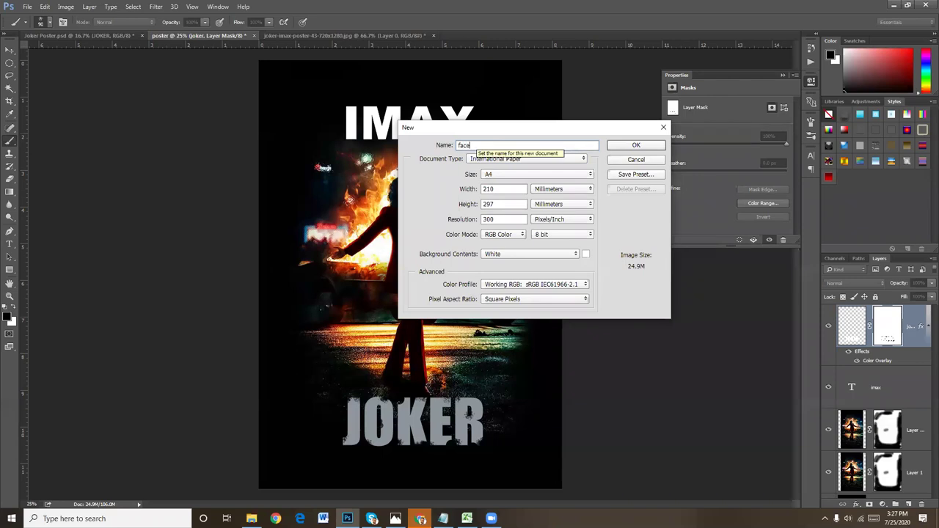
pyautogui.write('book cover')
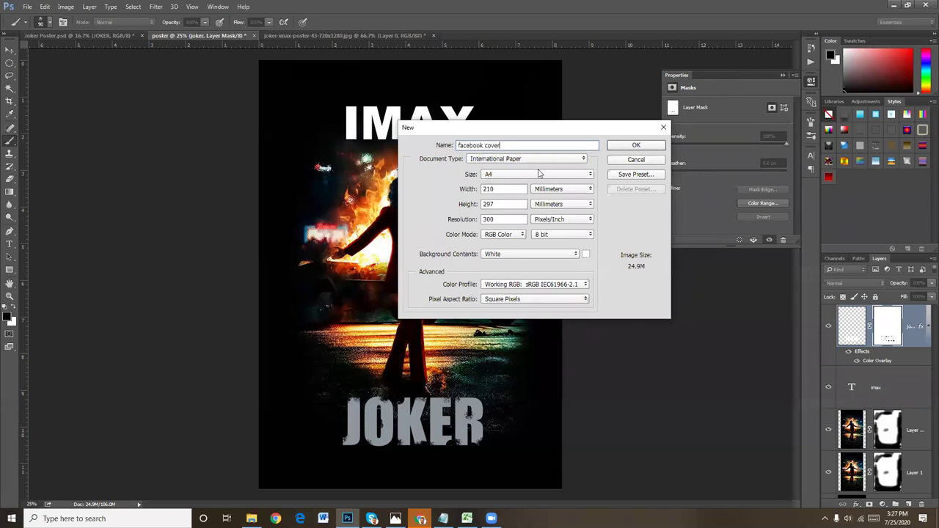
# - Set the document size to 820 × 312 pixels and create it
pyautogui.click(506, 189)
pyautogui.click(572, 191)
pyautogui.click(550, 199)
pyautogui.doubleClick(481, 190)
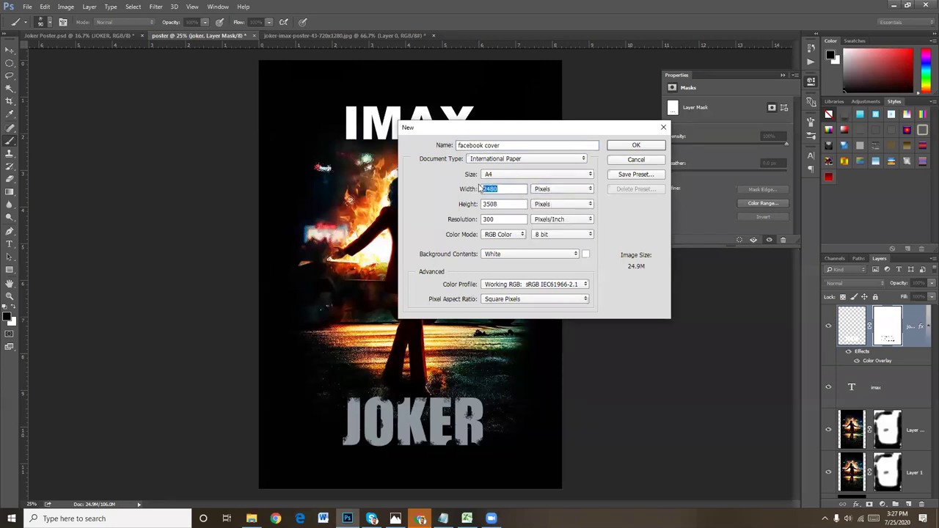
pyautogui.write('820')
pyautogui.doubleClick(504, 206)
pyautogui.write('312')
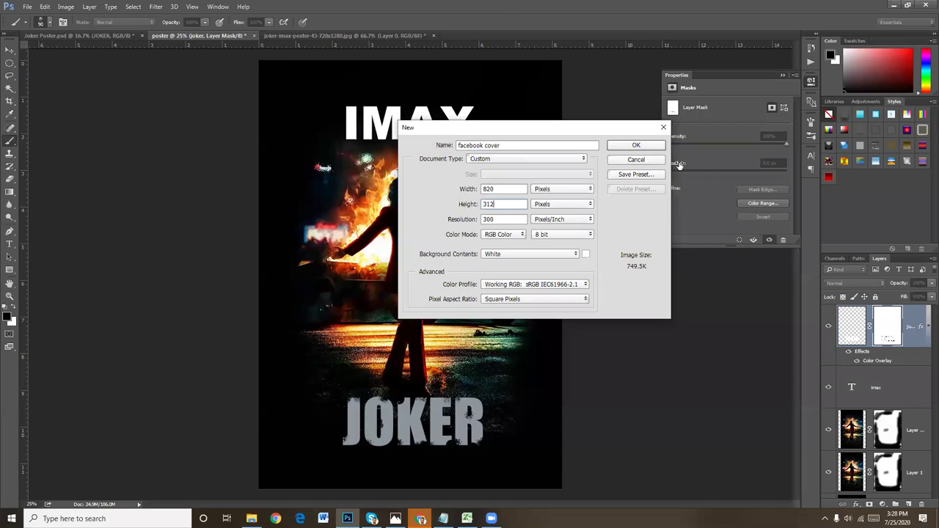
pyautogui.click(637, 147)
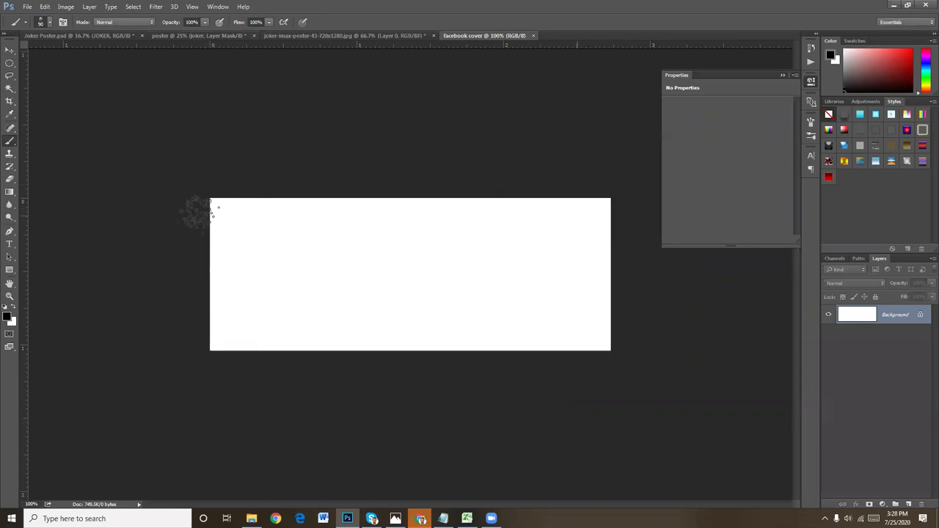
# - Draw a black rectangle shape layer covering the entire canvas
pyautogui.click(9, 270)
pyautogui.moveTo(197, 186); pyautogui.dragTo(700, 376)
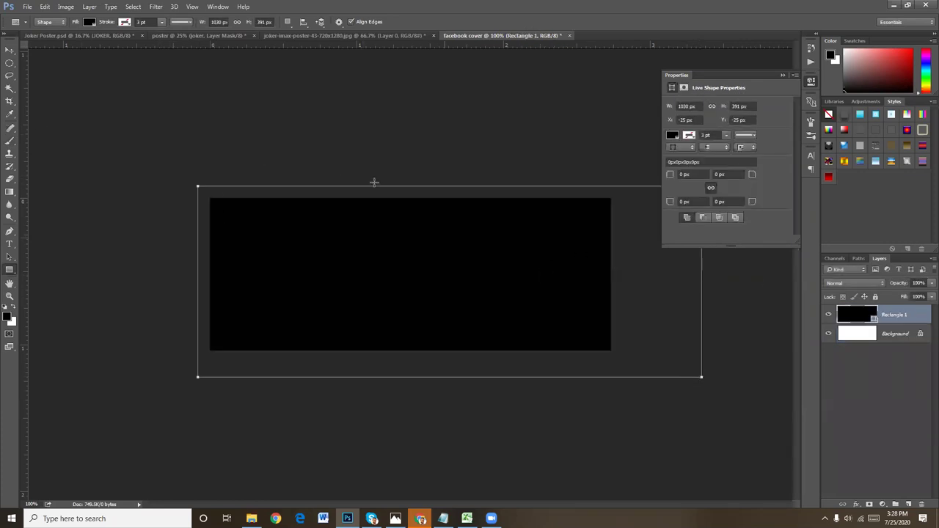
pyautogui.click(9, 51)
pyautogui.click(9, 52)
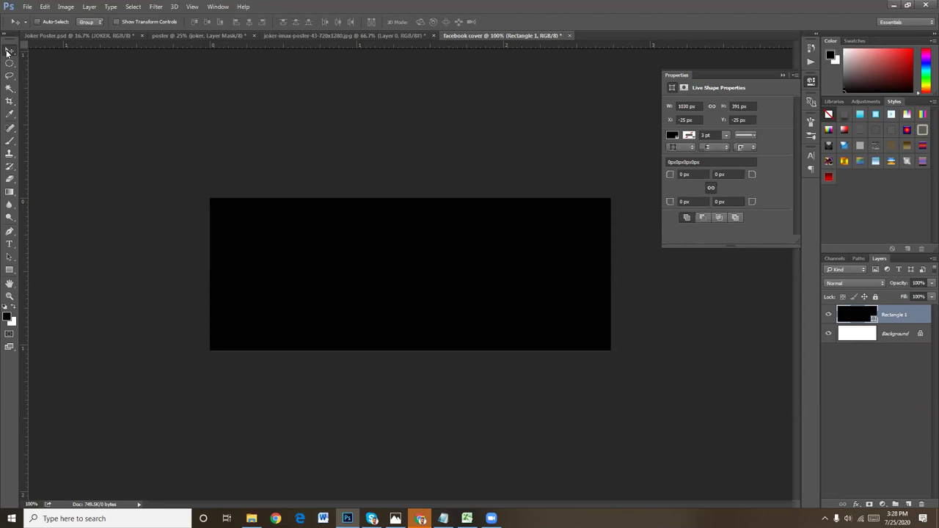
# - In Image Size, switch units to pixels and enter a width of 2000
pyautogui.click(64, 6)
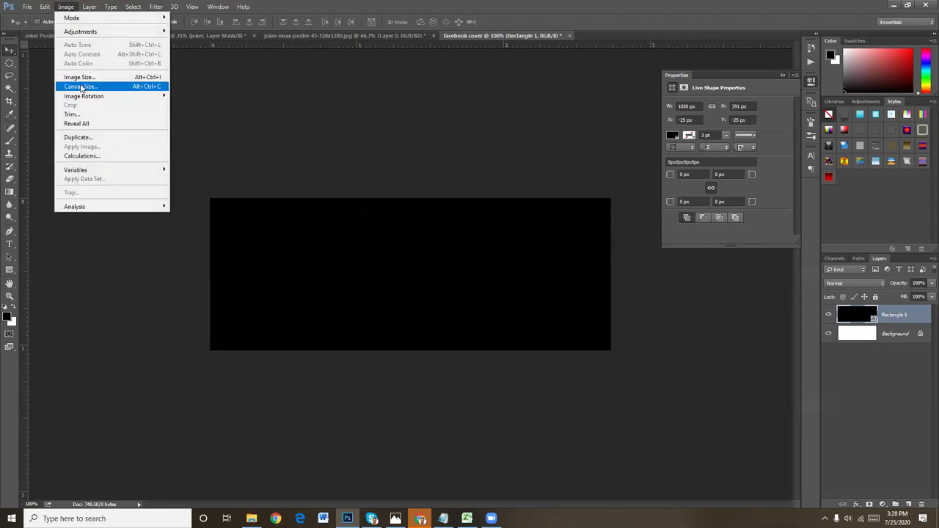
pyautogui.click(84, 78)
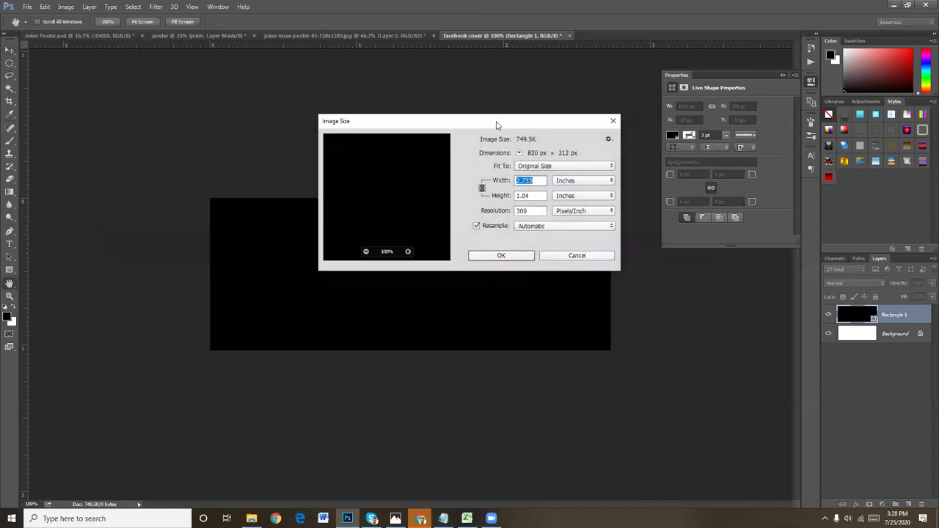
pyautogui.moveTo(494, 121); pyautogui.dragTo(585, 123)
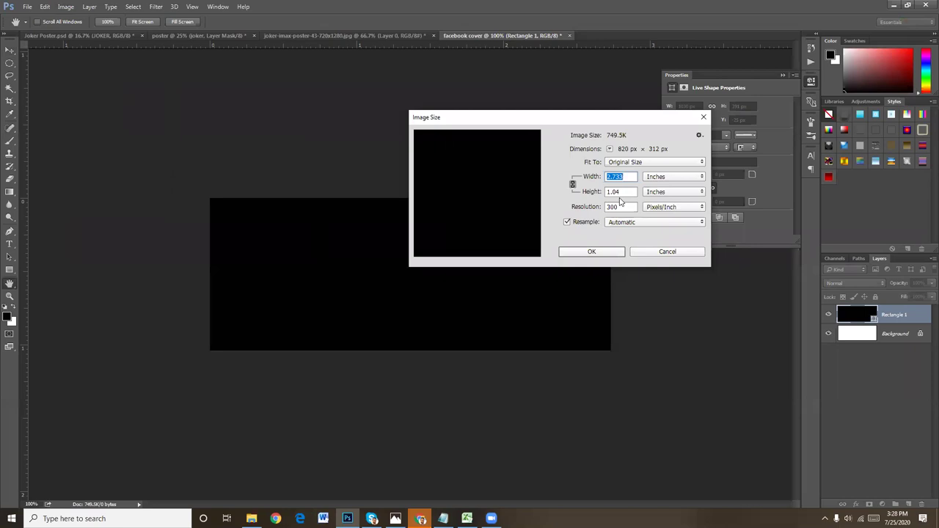
pyautogui.click(666, 180)
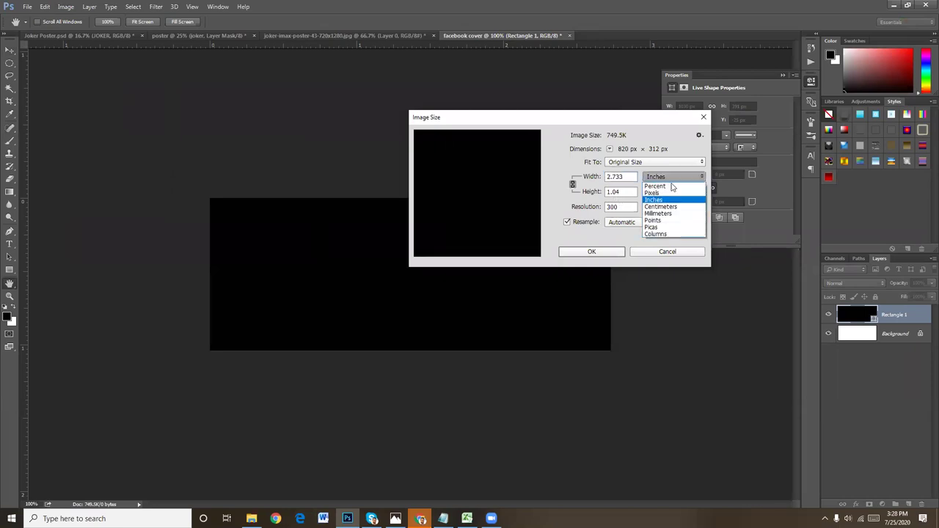
pyautogui.click(663, 193)
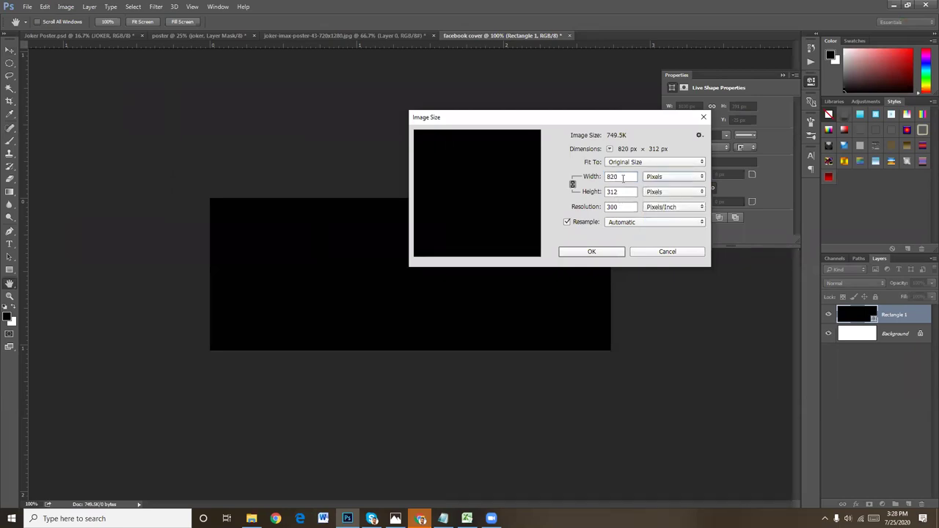
pyautogui.click(624, 176)
pyautogui.moveTo(617, 177); pyautogui.dragTo(592, 178)
pyautogui.write('200')
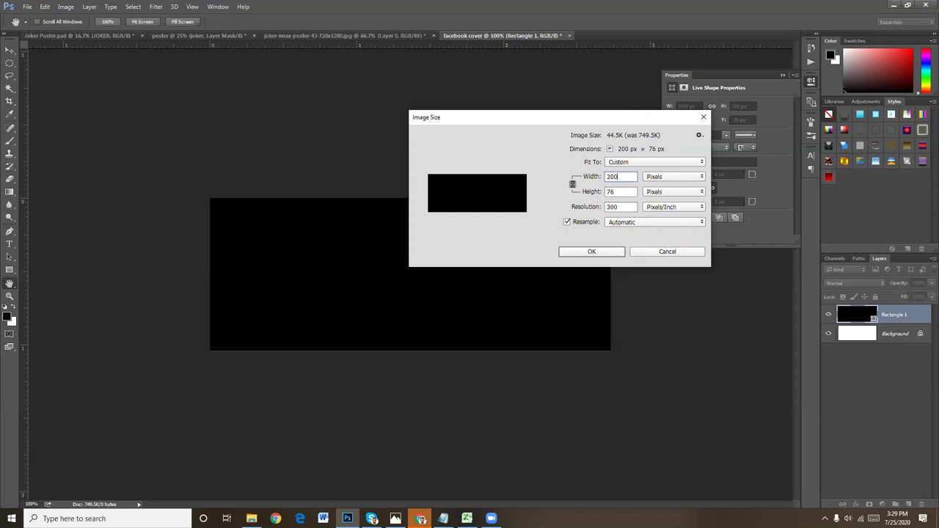
pyautogui.write('0')
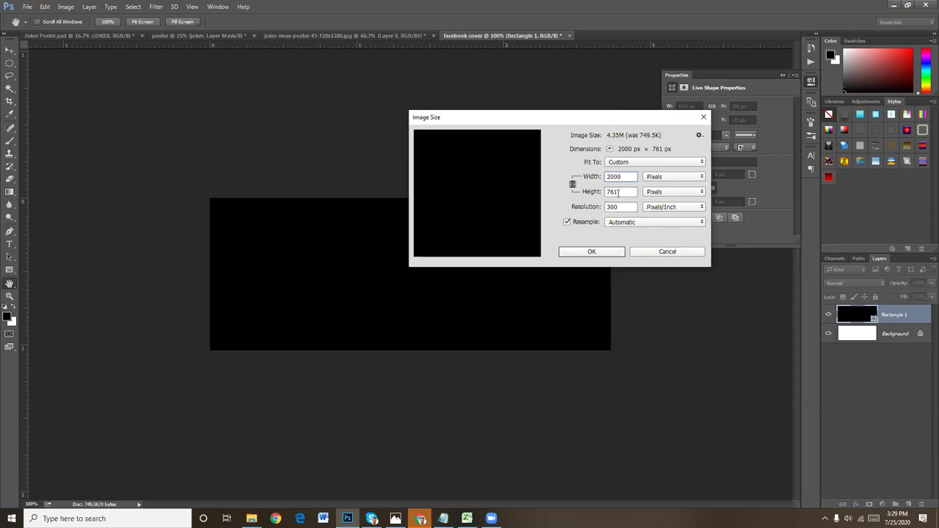
# - Re-enter the width as 2000 px (height 761) and apply the resize
pyautogui.moveTo(625, 176); pyautogui.dragTo(606, 176)
pyautogui.click(625, 176)
pyautogui.press('Tab')
pyautogui.hotkey('shift', 'Tab')
pyautogui.write('800')
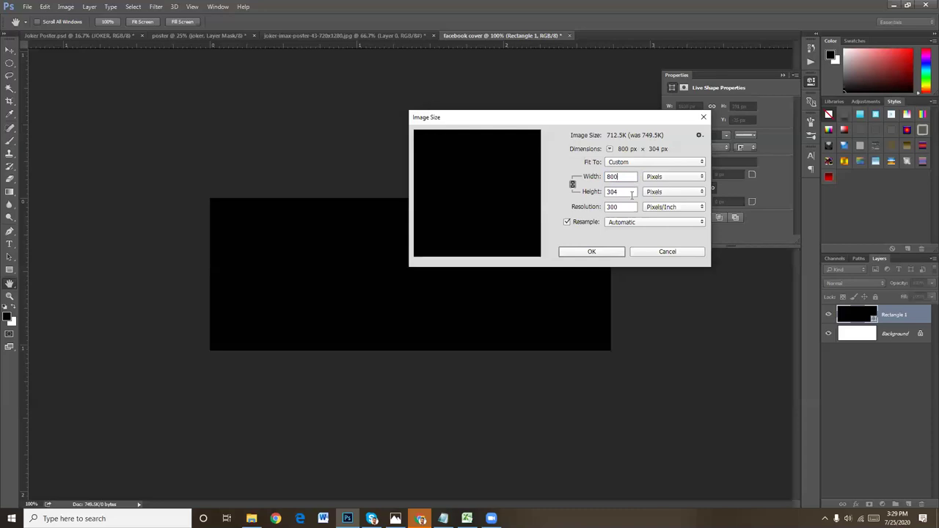
pyautogui.click(596, 176)
pyautogui.write('820')
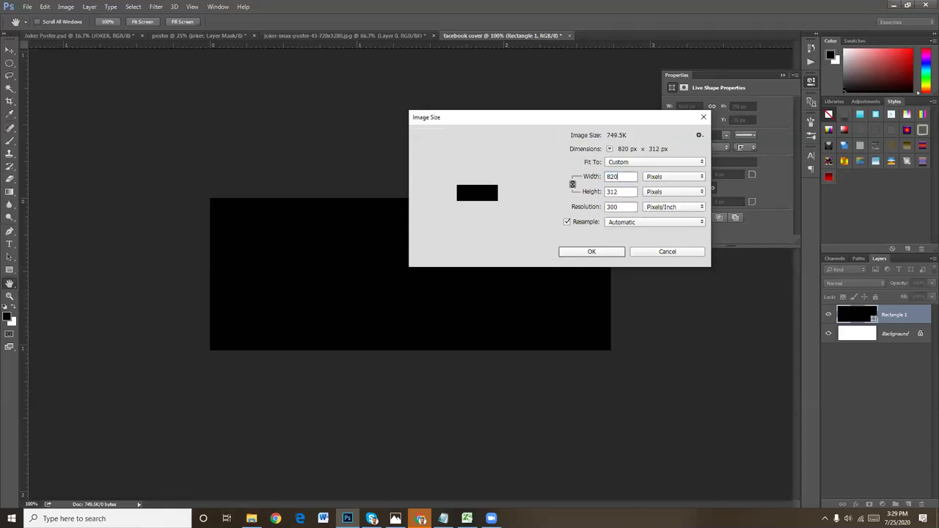
pyautogui.click(619, 191)
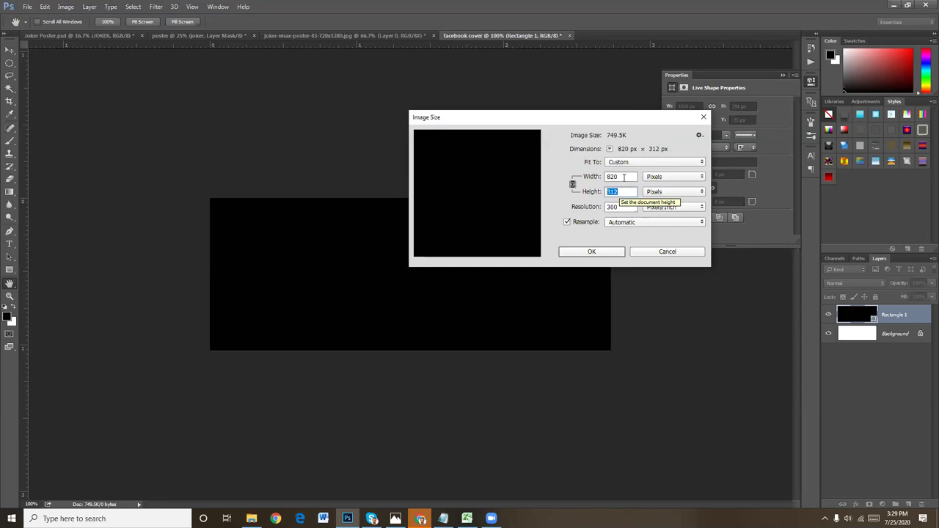
pyautogui.click(622, 177)
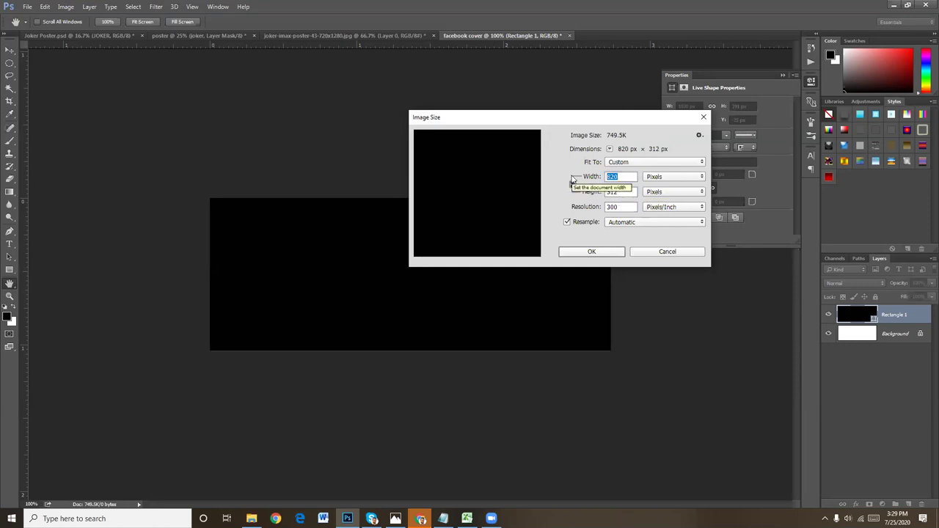
pyautogui.write('2000')
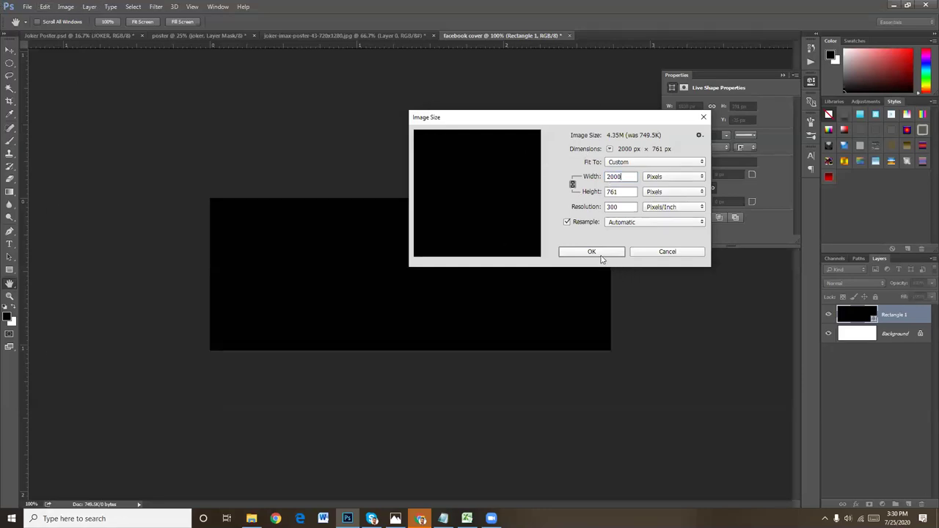
pyautogui.click(601, 252)
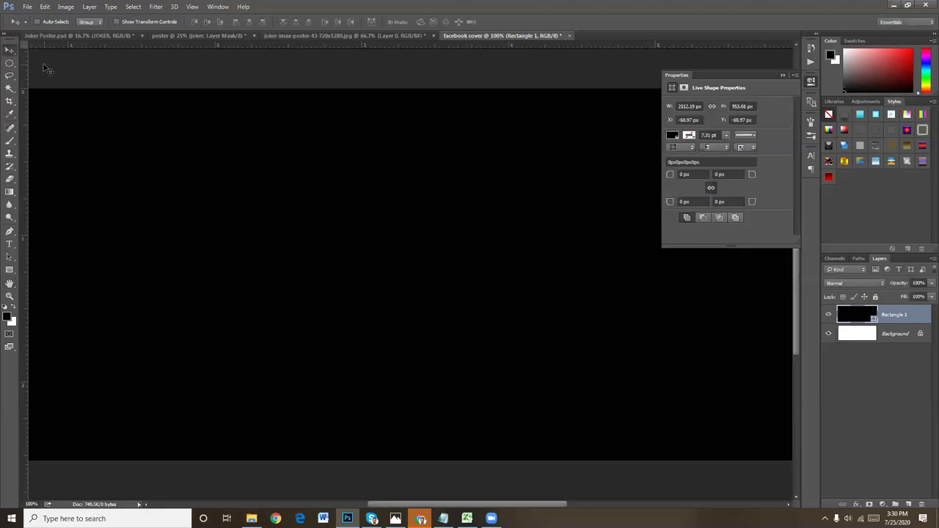
# - Zoom out to see the whole rectangle and undo an accidental move of it
pyautogui.hotkey('ctrl', '-')
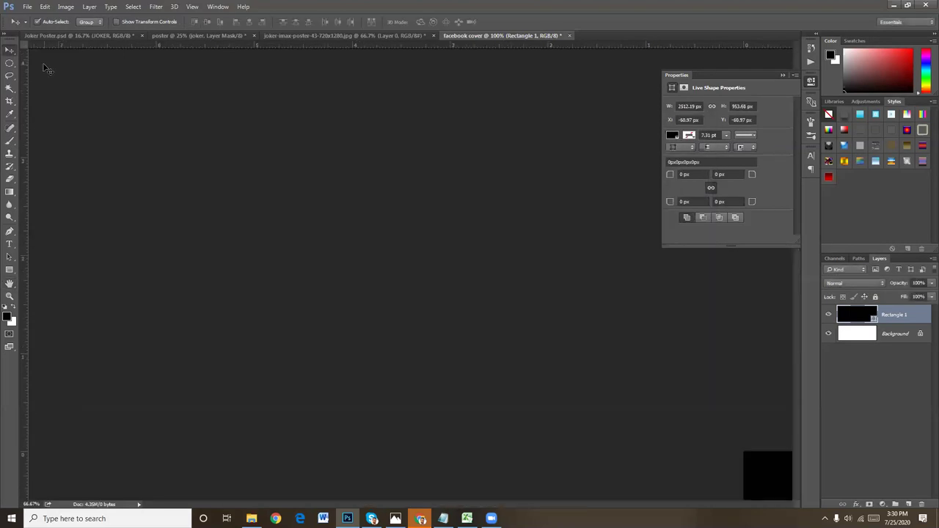
pyautogui.hotkey('ctrl', '-')
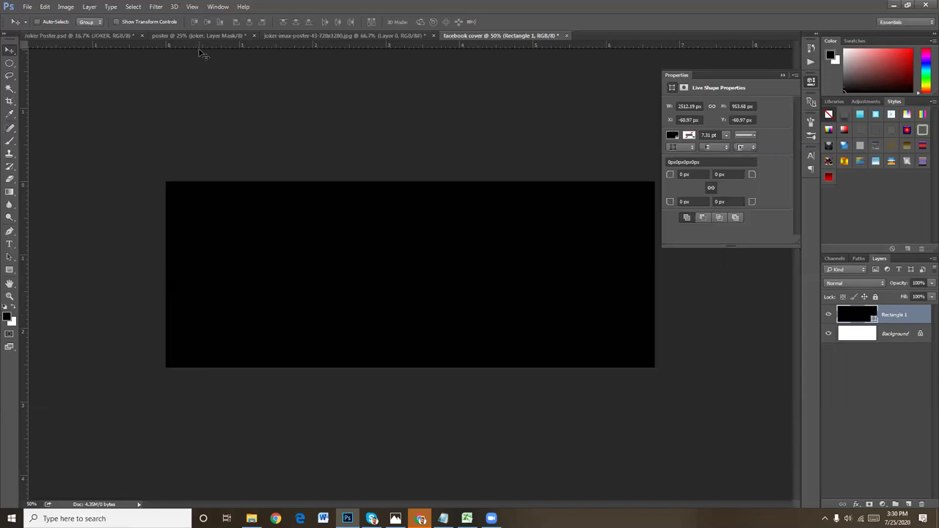
pyautogui.moveTo(204, 53); pyautogui.dragTo(210, 123)
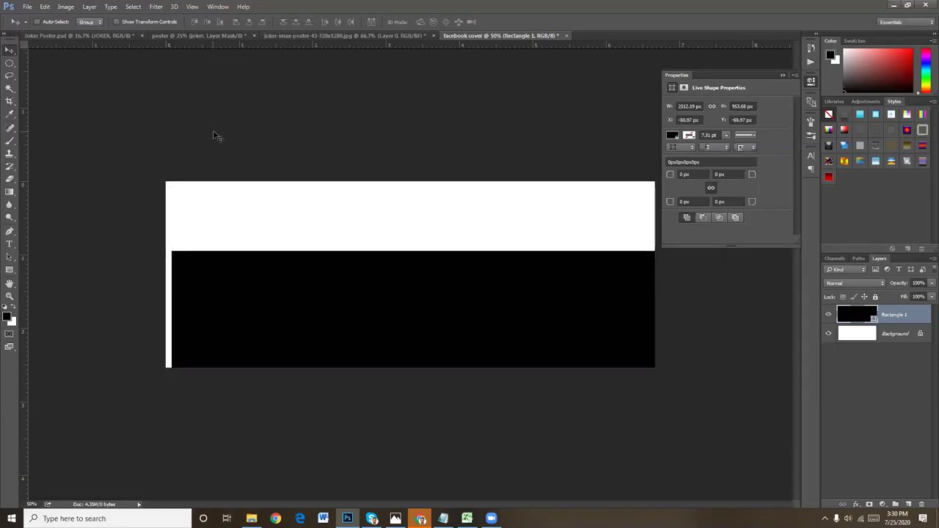
pyautogui.hotkey('ctrl', 'z')
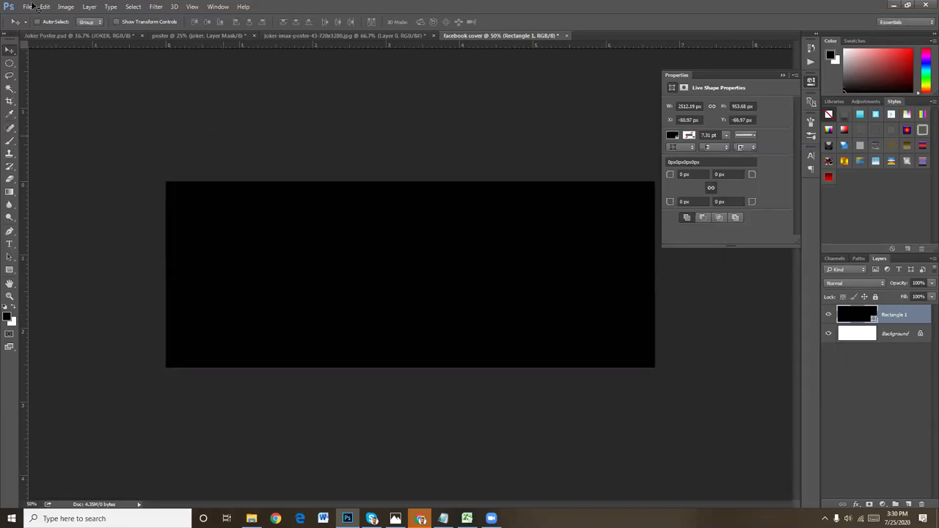
# - Reapply Image Size with width 2000 px, giving height 761
pyautogui.click(65, 6)
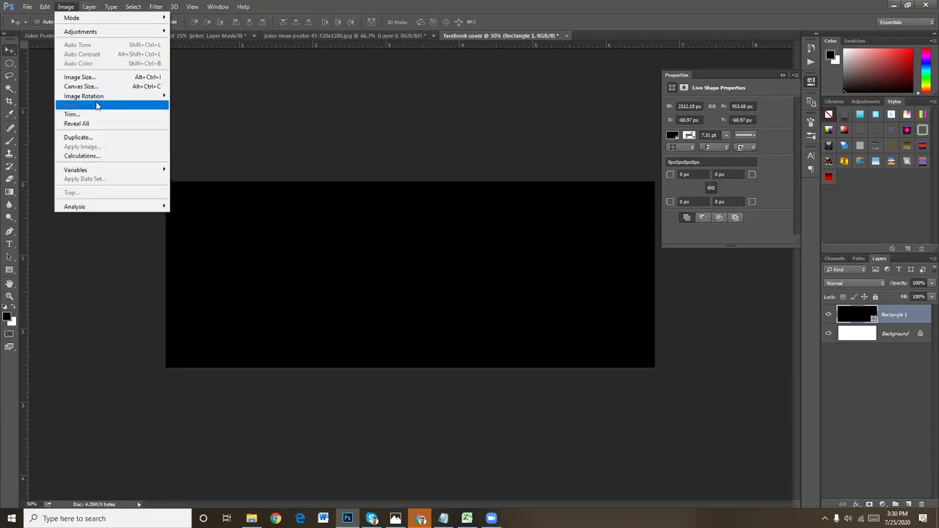
pyautogui.click(85, 77)
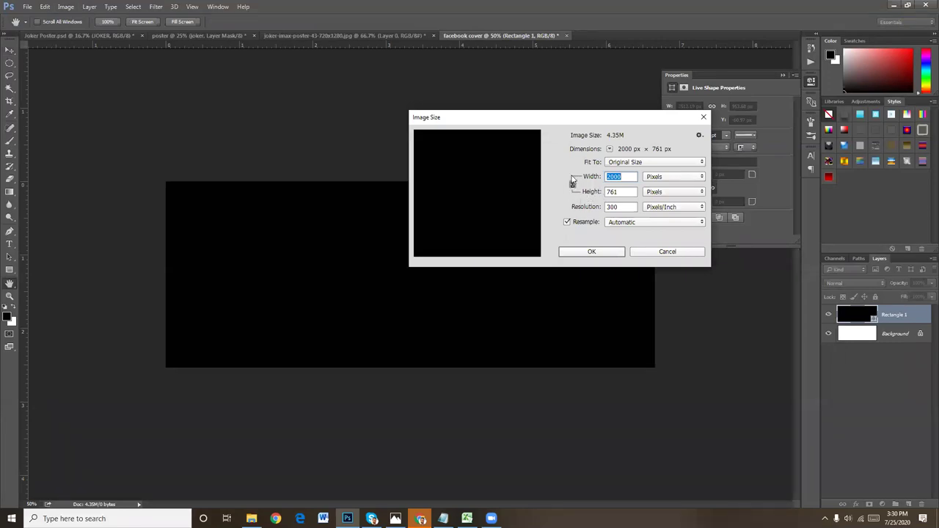
pyautogui.click(625, 191)
pyautogui.moveTo(624, 191); pyautogui.dragTo(584, 200)
pyautogui.write('2000')
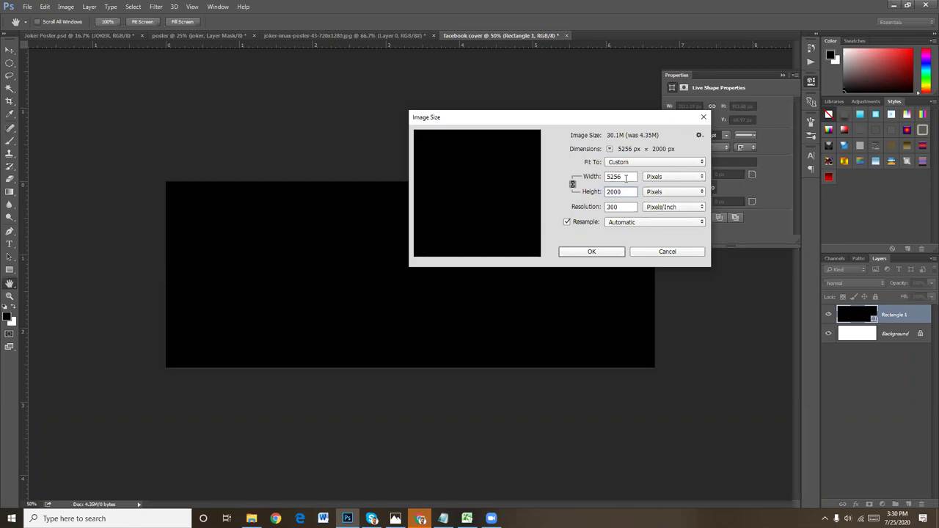
pyautogui.moveTo(625, 176); pyautogui.dragTo(584, 178)
pyautogui.write('2')
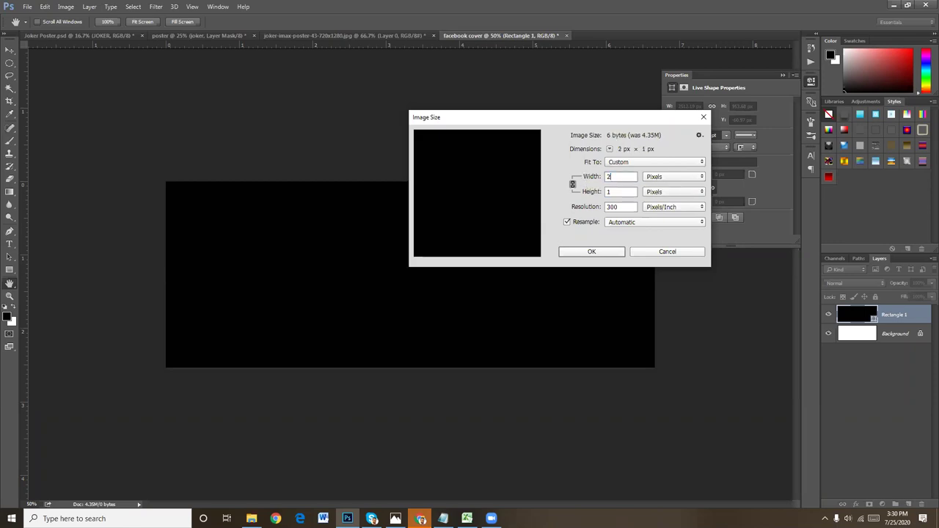
pyautogui.write('000')
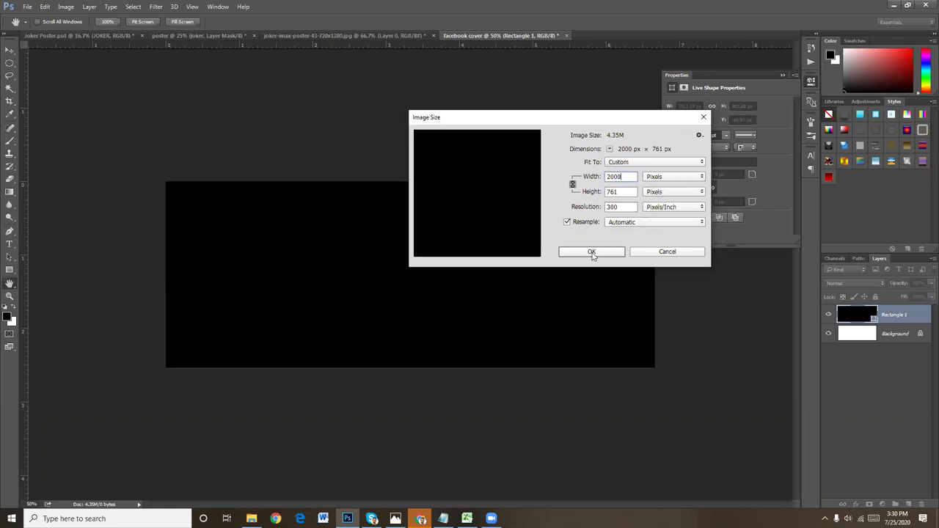
pyautogui.click(591, 253)
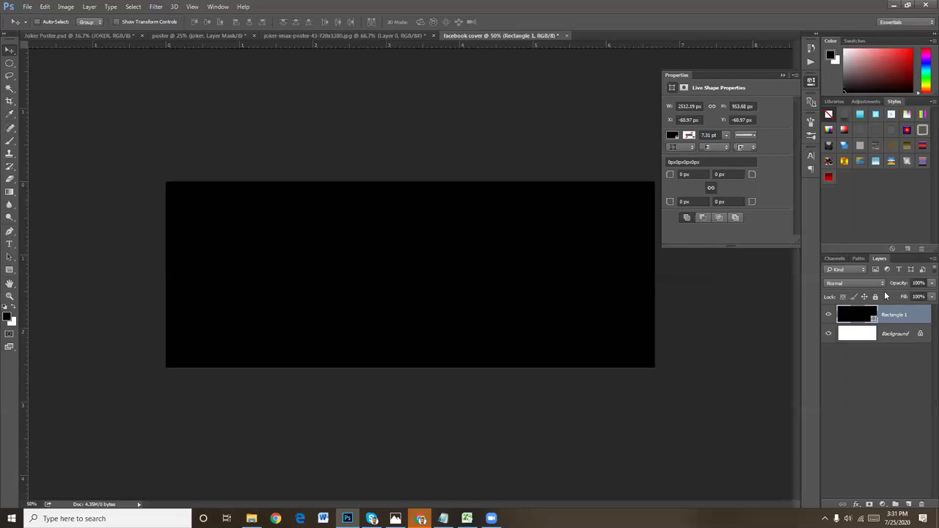
pyautogui.click(27, 7)
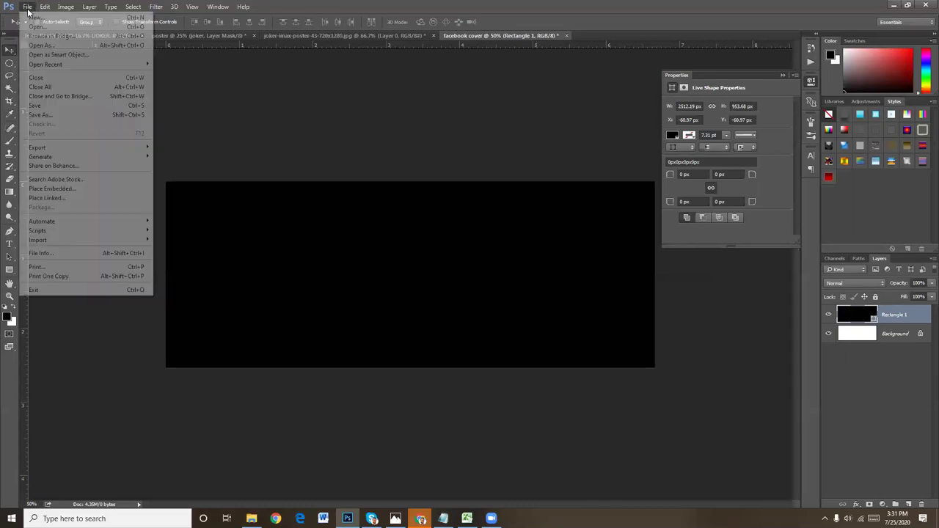
pyautogui.click(33, 17)
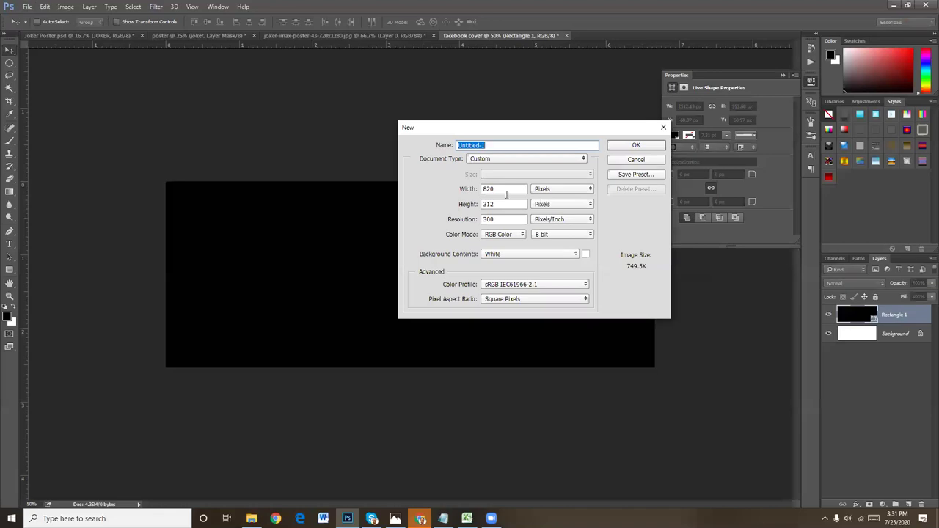
pyautogui.click(500, 204)
pyautogui.doubleClick(492, 204)
pyautogui.doubleClick(499, 189)
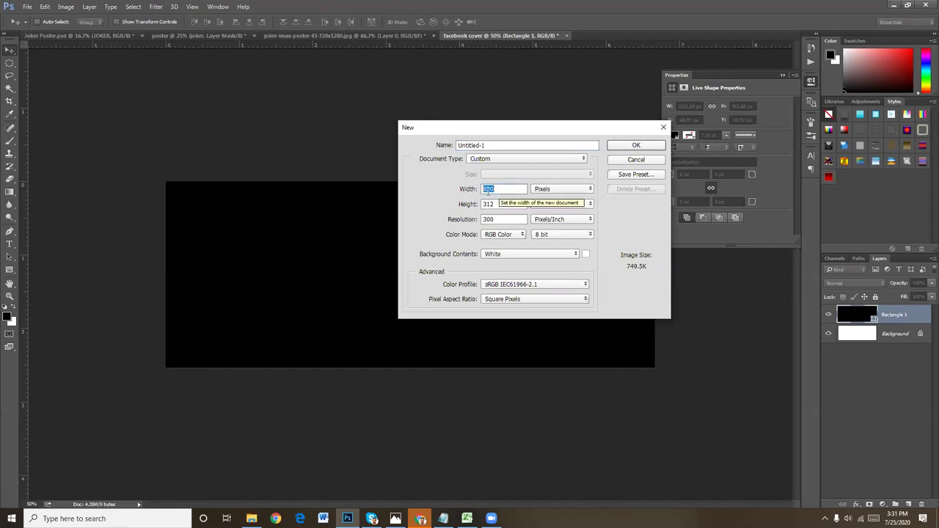
pyautogui.click(634, 160)
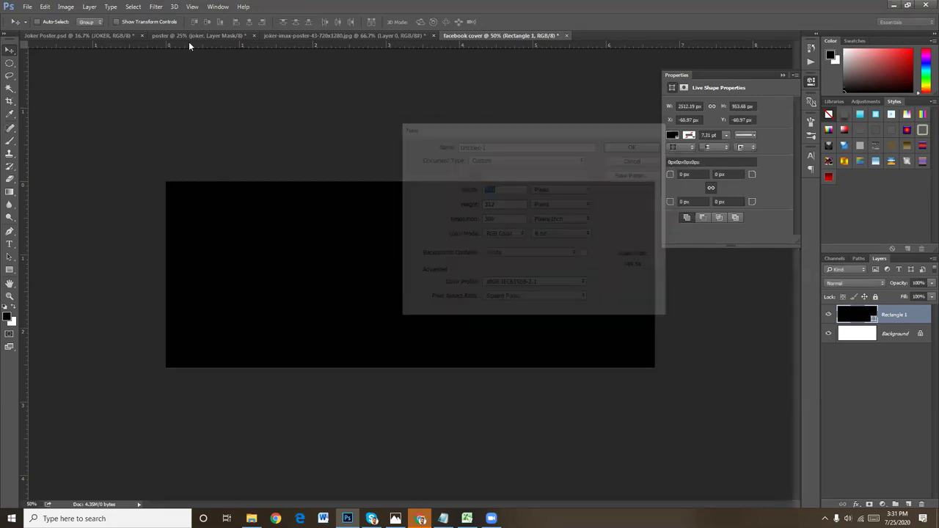
pyautogui.click(60, 8)
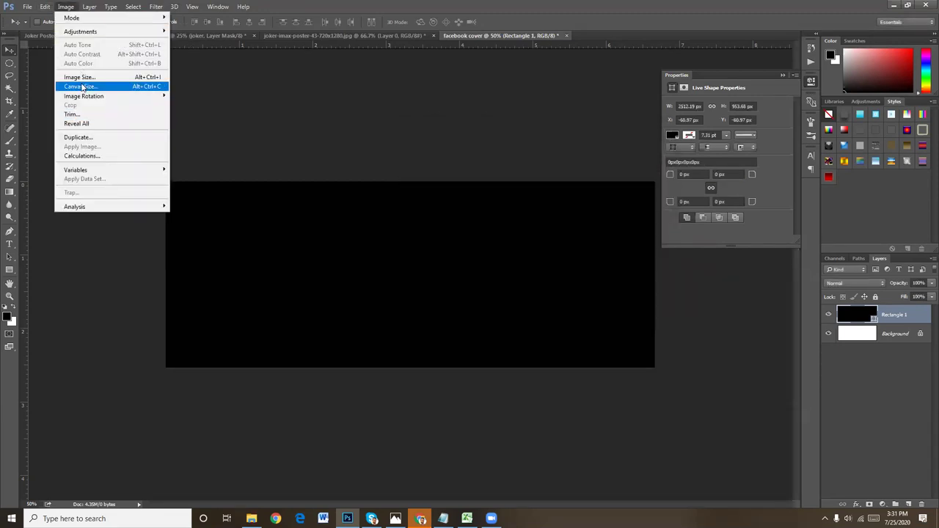
pyautogui.click(80, 78)
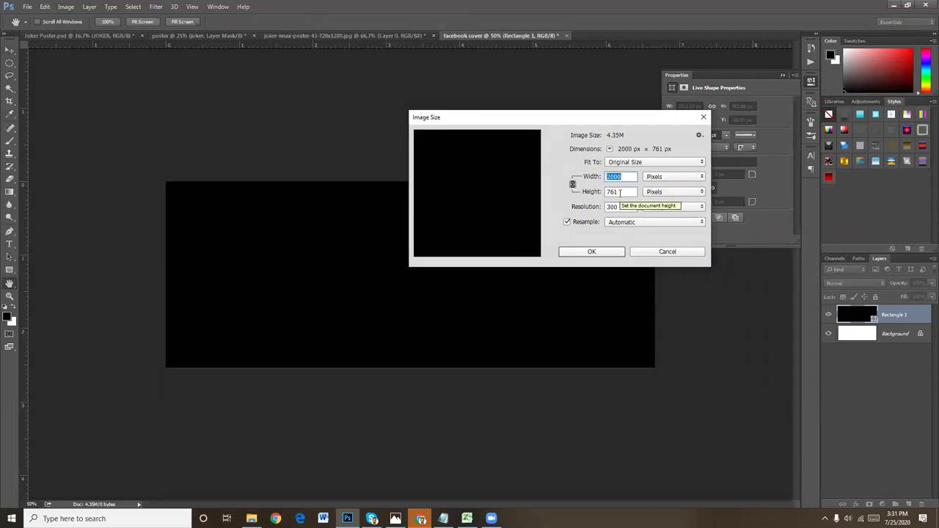
pyautogui.write('2')
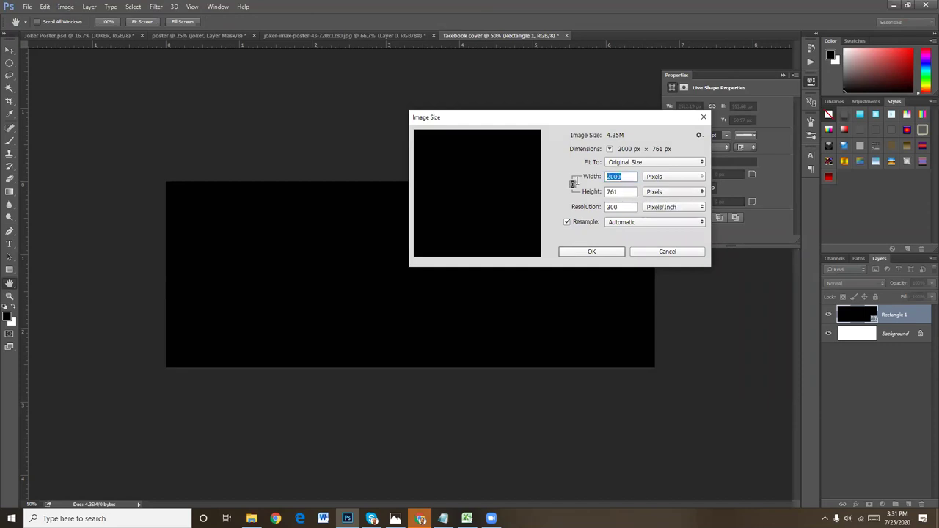
pyautogui.write('000')
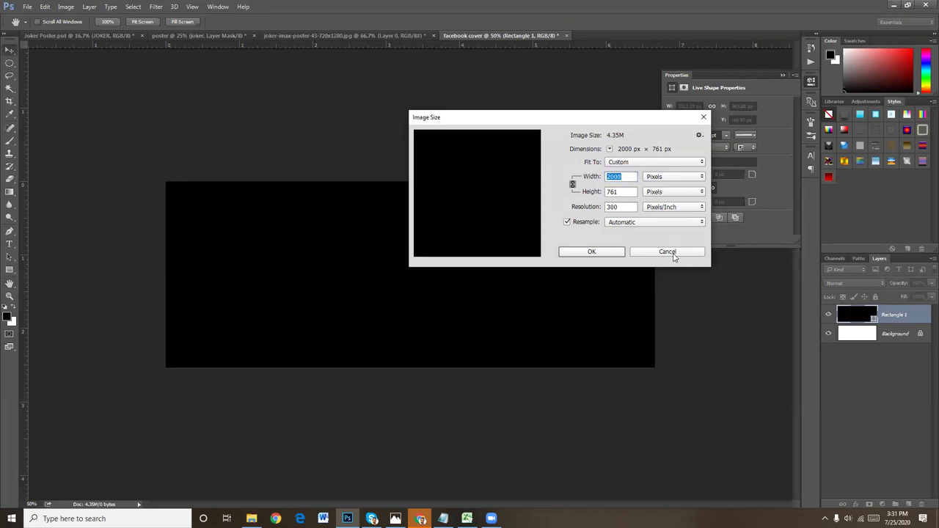
pyautogui.click(667, 252)
# - Add horizontal guides near the top and bottom and a vertical guide near the left edge
pyautogui.moveTo(209, 47); pyautogui.dragTo(239, 198)
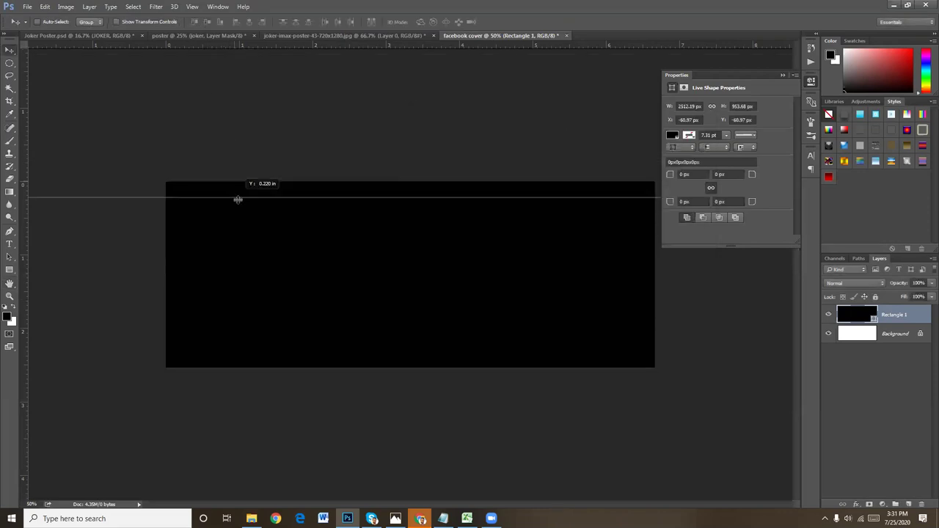
pyautogui.moveTo(24, 247); pyautogui.dragTo(179, 244)
pyautogui.moveTo(408, 45)
pyautogui.mouseDown()
pyautogui.moveTo(411, 314)
pyautogui.moveTo(421, 354)
pyautogui.mouseUp()
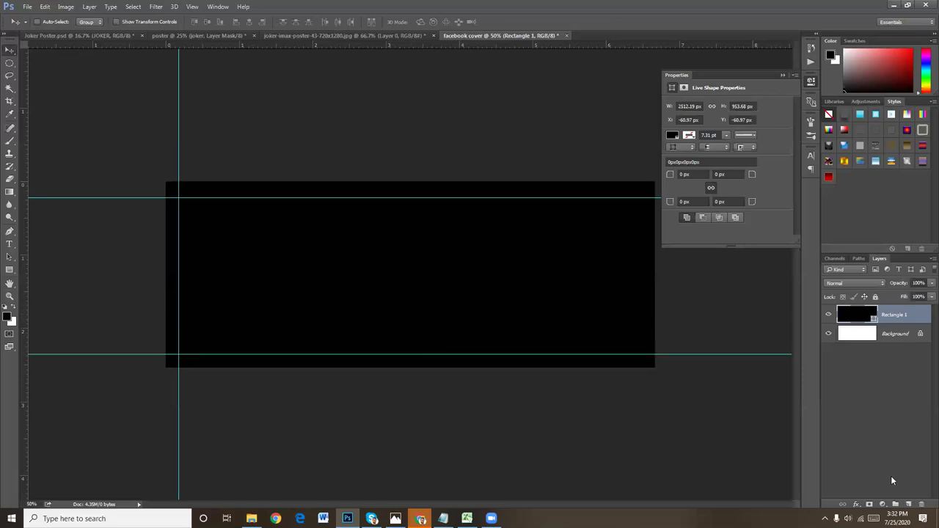
pyautogui.click(855, 504)
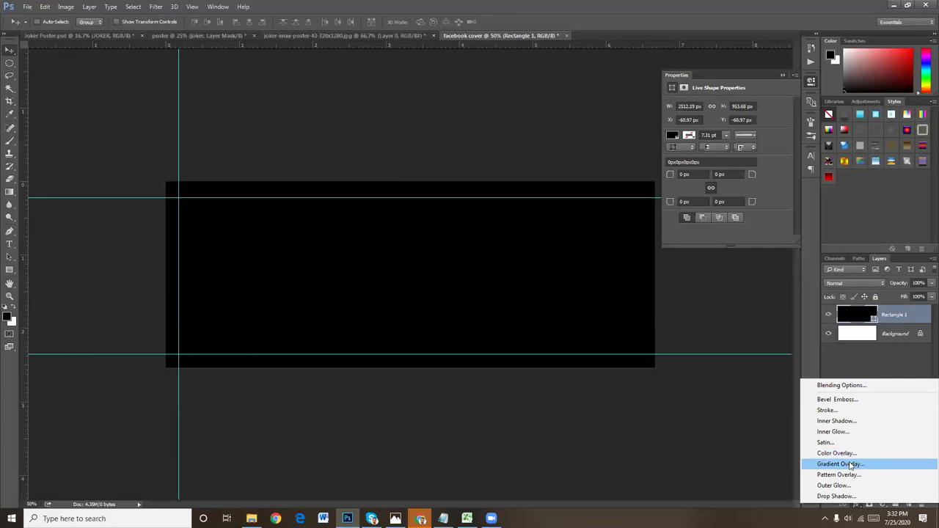
# - Add a Foreground-to-Background gradient overlay and set its left stop to grey a0a0a0
pyautogui.click(849, 463)
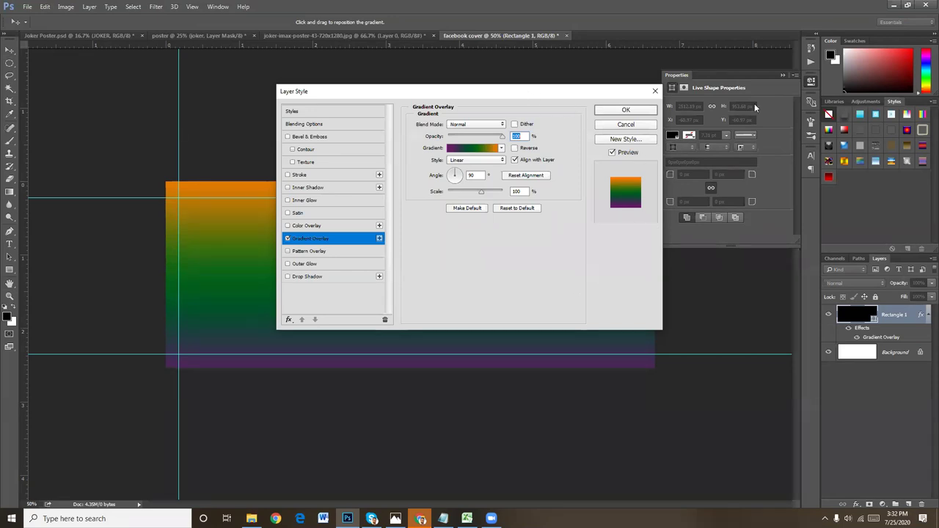
pyautogui.moveTo(532, 98); pyautogui.dragTo(754, 107)
pyautogui.click(687, 157)
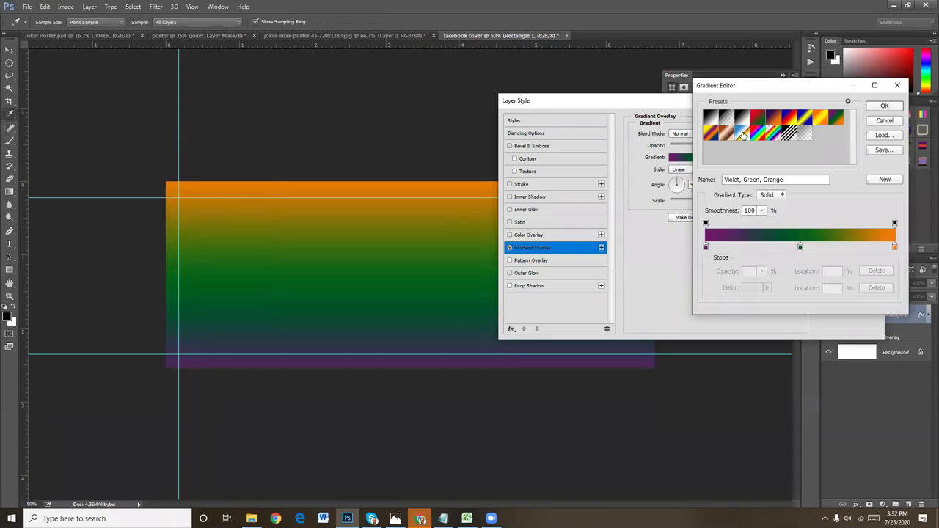
pyautogui.click(711, 120)
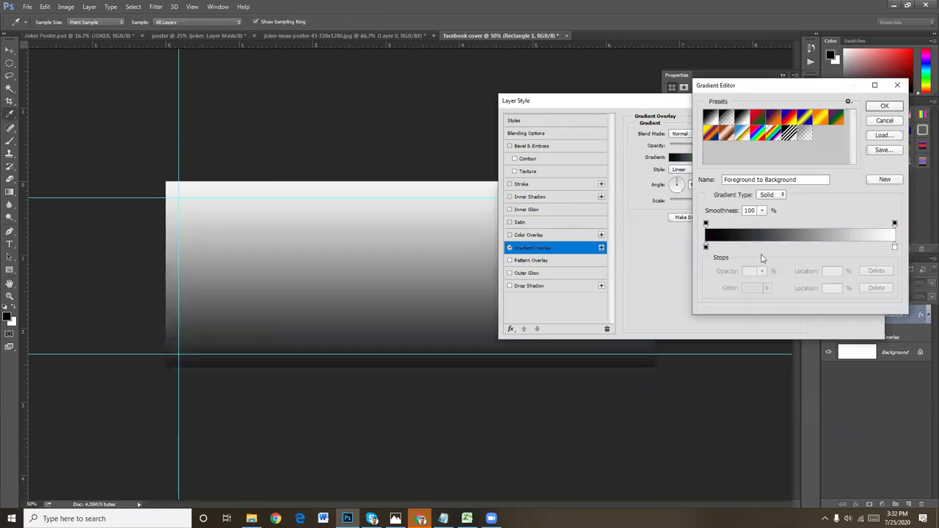
pyautogui.click(706, 248)
pyautogui.click(756, 288)
pyautogui.moveTo(719, 243)
pyautogui.mouseDown()
pyautogui.moveTo(588, 179)
pyautogui.moveTo(571, 201)
pyautogui.moveTo(595, 212)
pyautogui.moveTo(612, 199)
pyautogui.mouseUp()
pyautogui.click(870, 151)
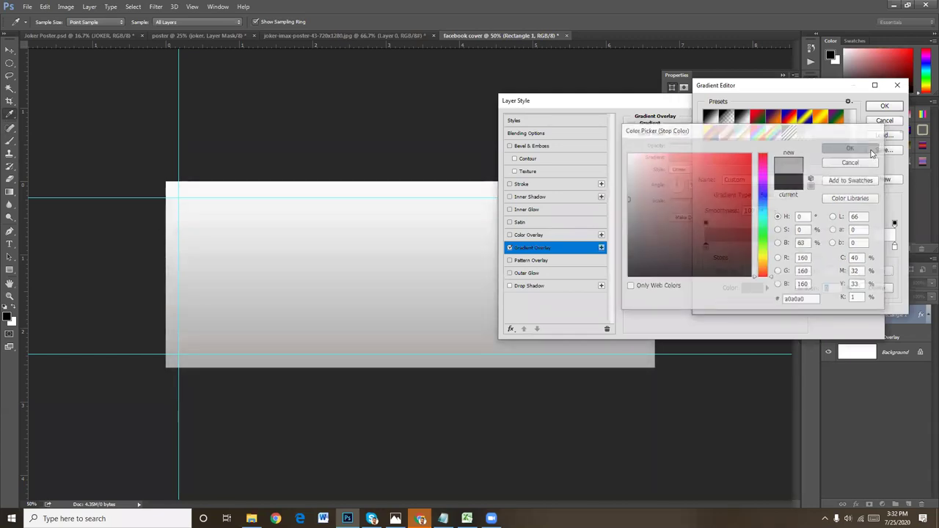
# - Set the right stop to eeeeee, adjust the left stop to mid grey, and apply
pyautogui.click(894, 248)
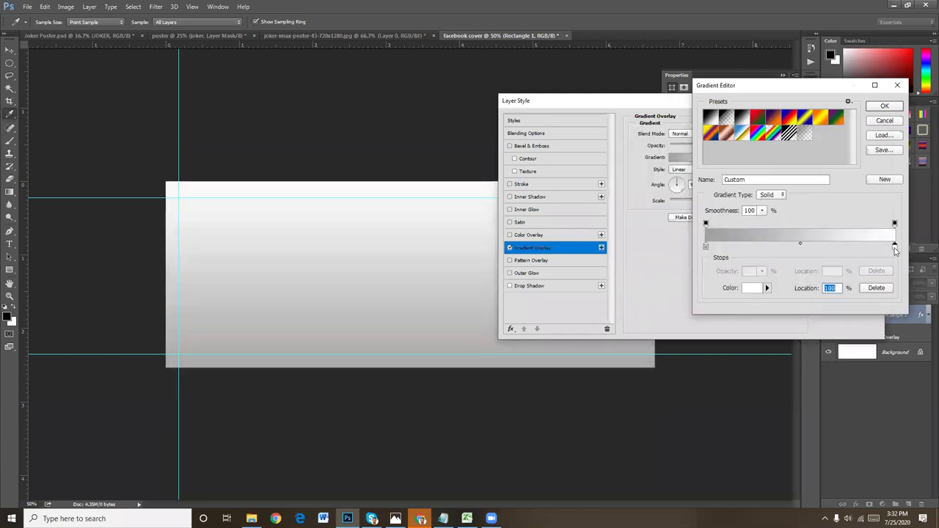
pyautogui.doubleClick(894, 248)
pyautogui.write('eeeeee')
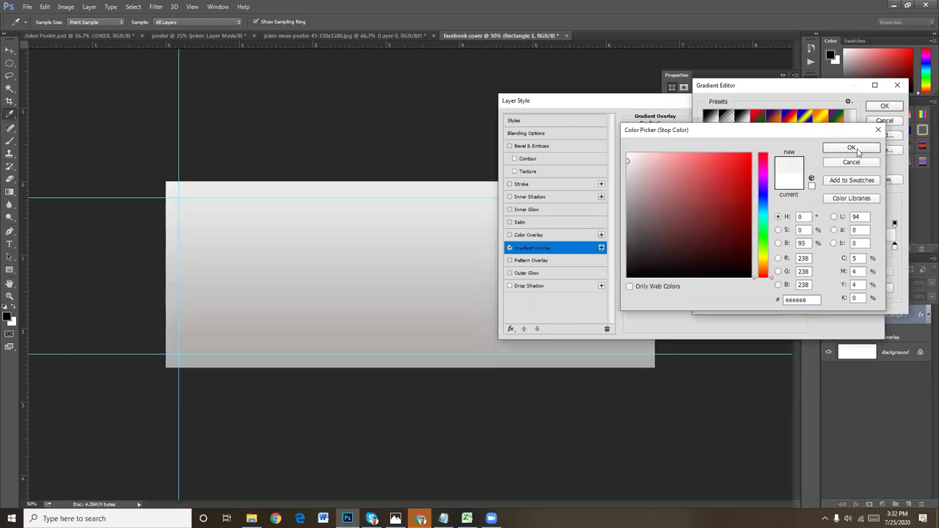
pyautogui.click(851, 148)
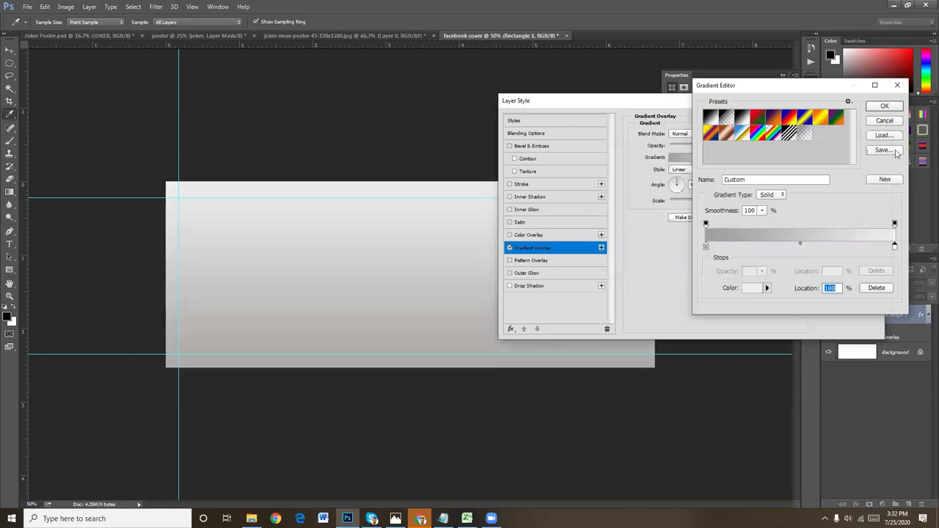
pyautogui.doubleClick(705, 246)
pyautogui.click(624, 187)
pyautogui.moveTo(619, 187); pyautogui.dragTo(613, 191)
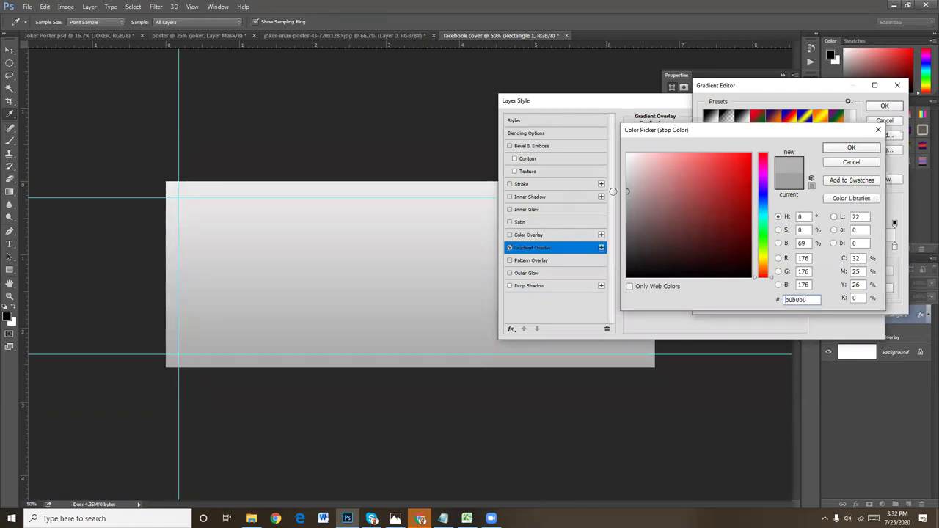
pyautogui.click(851, 147)
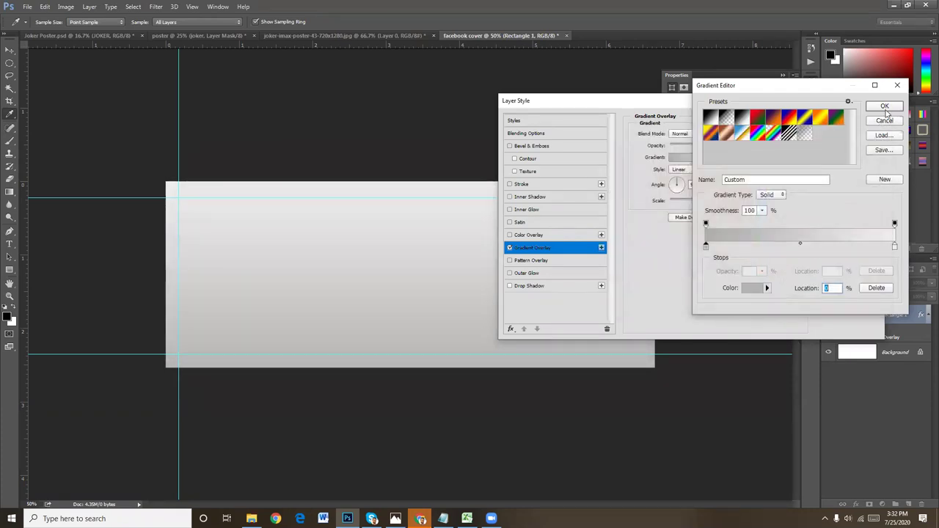
pyautogui.click(884, 107)
pyautogui.click(850, 120)
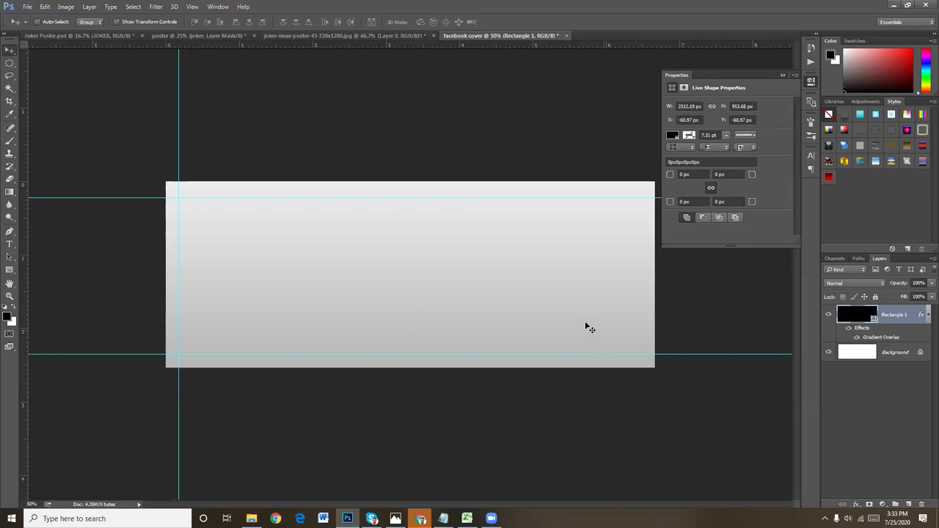
# - Draw a first black circle right of the cover's centre with the Ellipse tool
pyautogui.click(9, 270)
pyautogui.rightClick(9, 271)
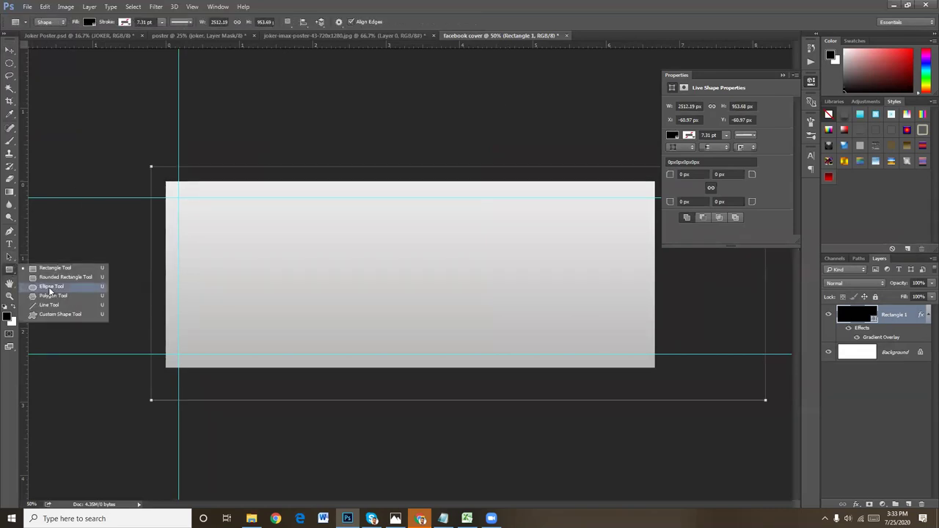
pyautogui.click(52, 286)
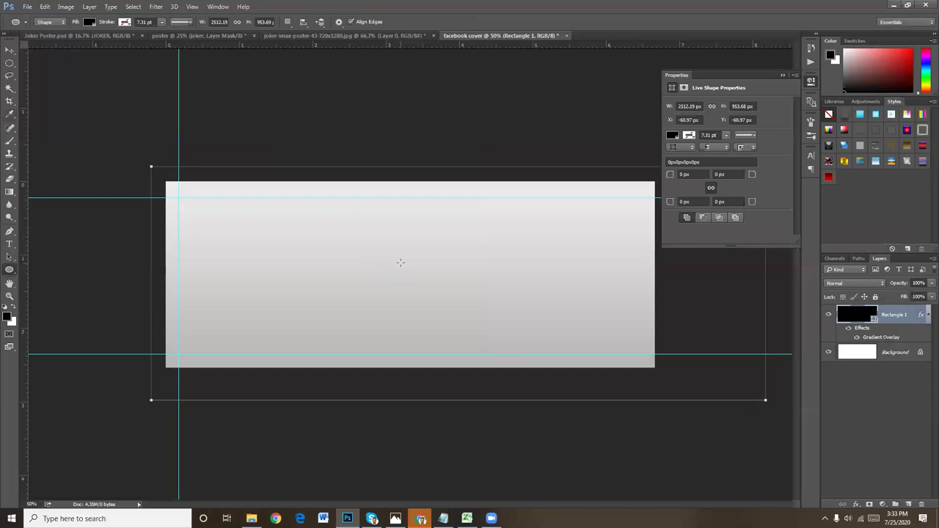
pyautogui.moveTo(427, 226); pyautogui.dragTo(547, 389)
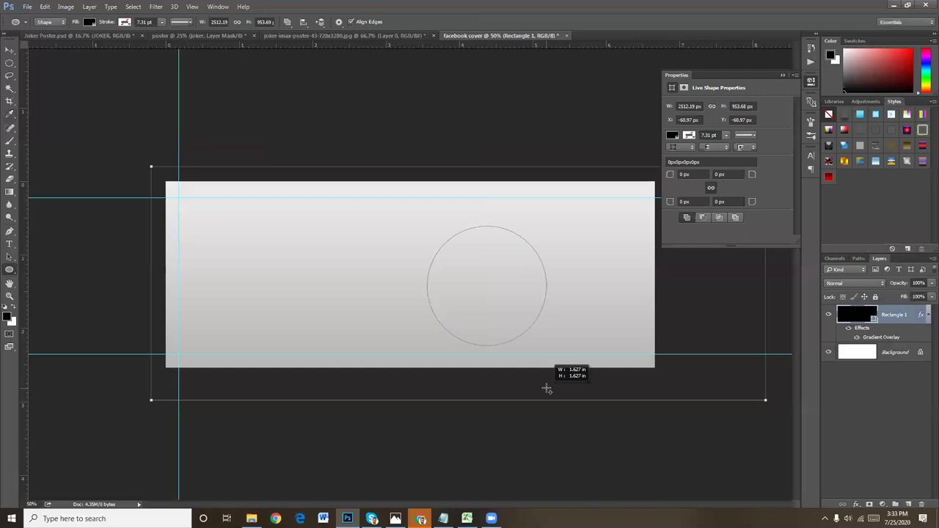
pyautogui.moveTo(546, 389); pyautogui.dragTo(544, 387)
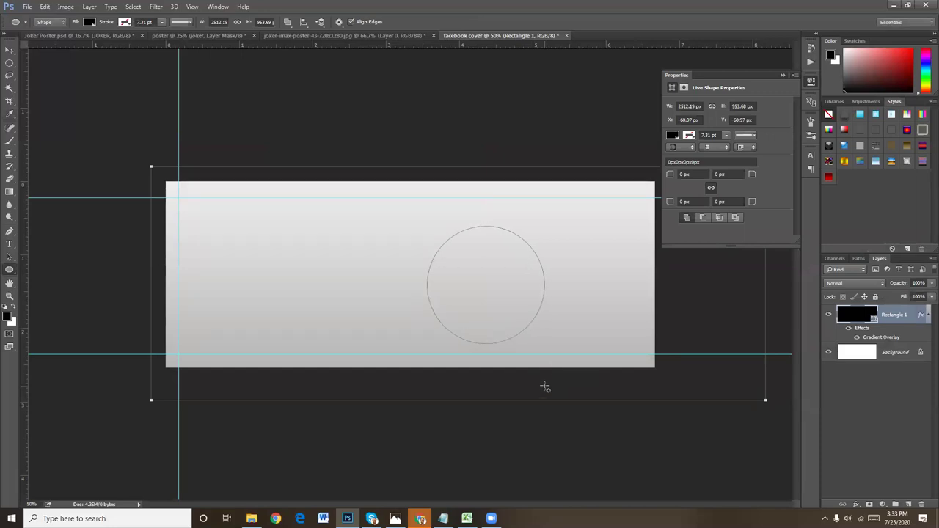
pyautogui.click(9, 51)
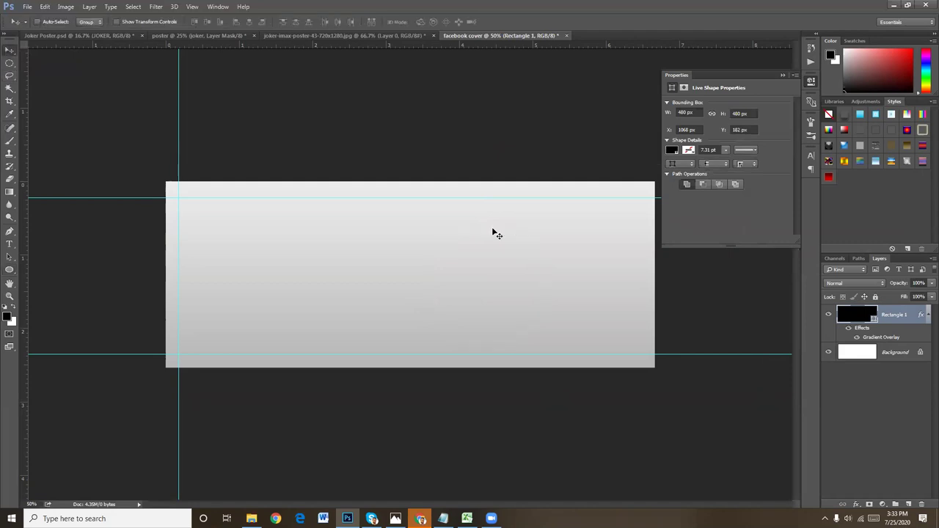
pyautogui.click(483, 267)
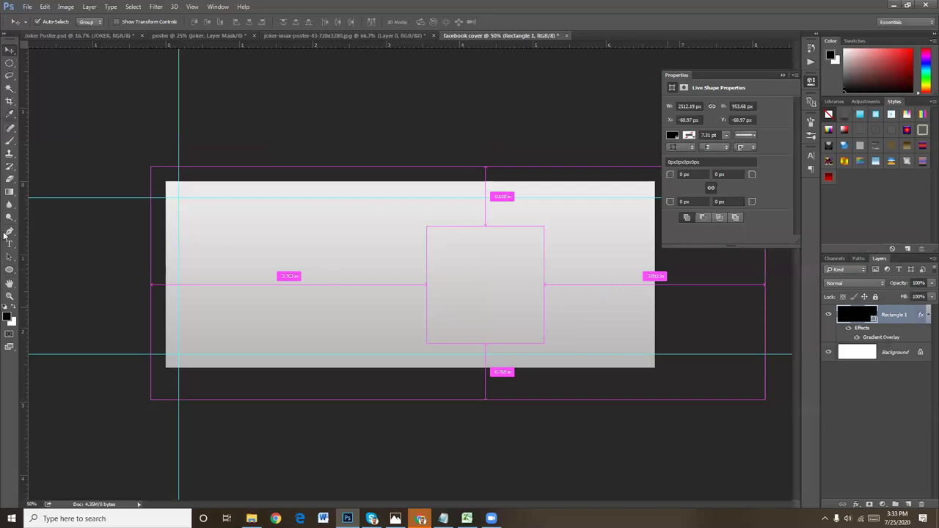
# - Redraw the circle near the centre, move it right and shrink it slightly
pyautogui.click(8, 270)
pyautogui.moveTo(405, 223); pyautogui.dragTo(530, 352)
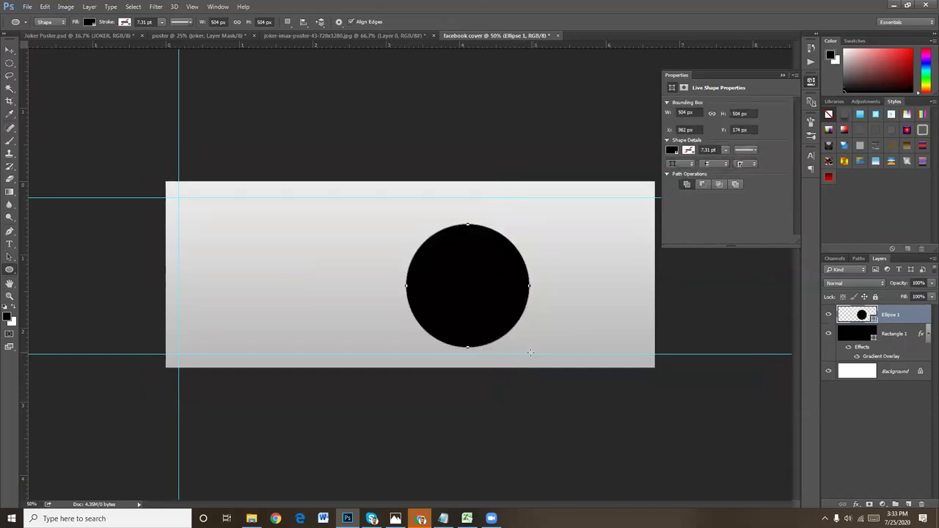
pyautogui.click(10, 50)
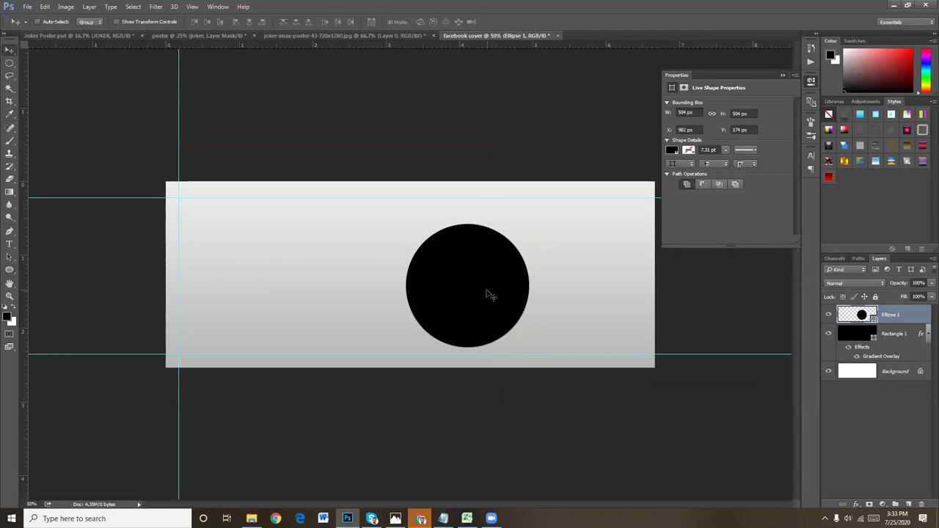
pyautogui.moveTo(494, 293); pyautogui.dragTo(543, 278)
pyautogui.hotkey('ctrl', 't')
pyautogui.moveTo(579, 212); pyautogui.dragTo(561, 224)
pyautogui.press('Return')
# - Nudge the circle into place and enlarge it to about 457 × 457 px
pyautogui.moveTo(525, 279); pyautogui.dragTo(492, 278)
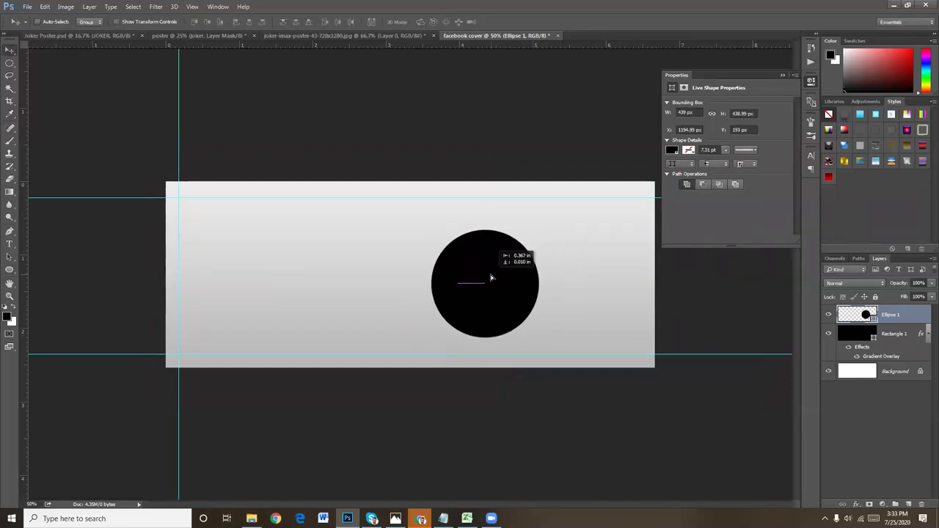
pyautogui.hotkey('ctrl', 't')
pyautogui.moveTo(538, 230); pyautogui.dragTo(542, 225)
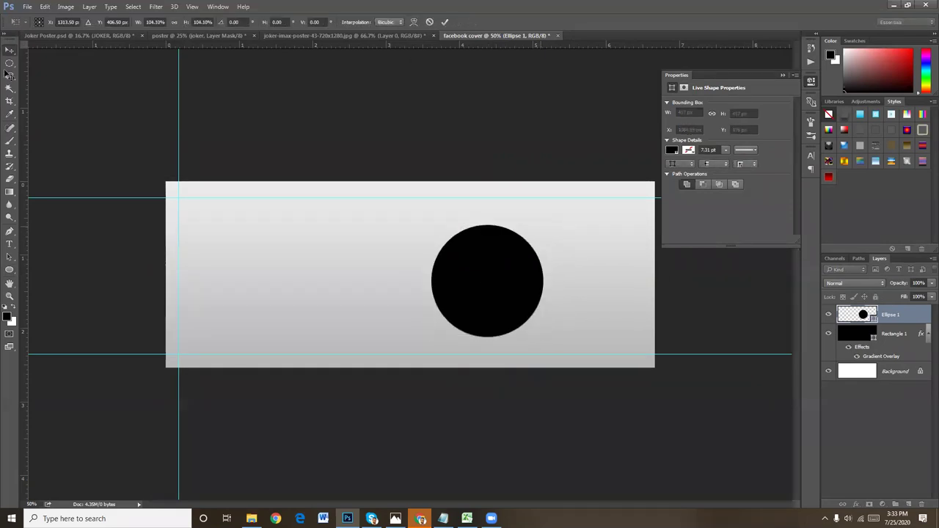
pyautogui.moveTo(10, 269); pyautogui.dragTo(35, 273)
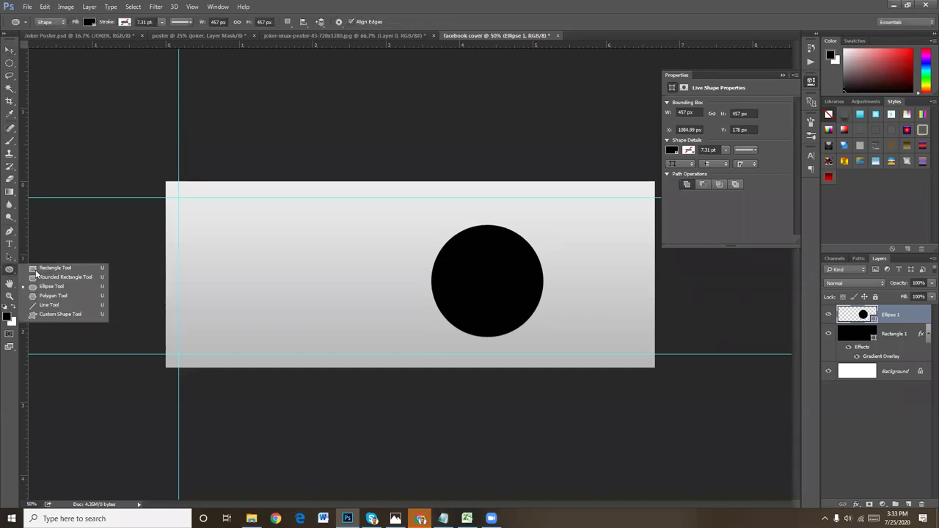
# - Draw a 174 px black circle and place it over the large circle's upper-right edge
pyautogui.click(50, 286)
pyautogui.moveTo(528, 219); pyautogui.dragTo(565, 252)
pyautogui.hotkey('ctrl', 'z')
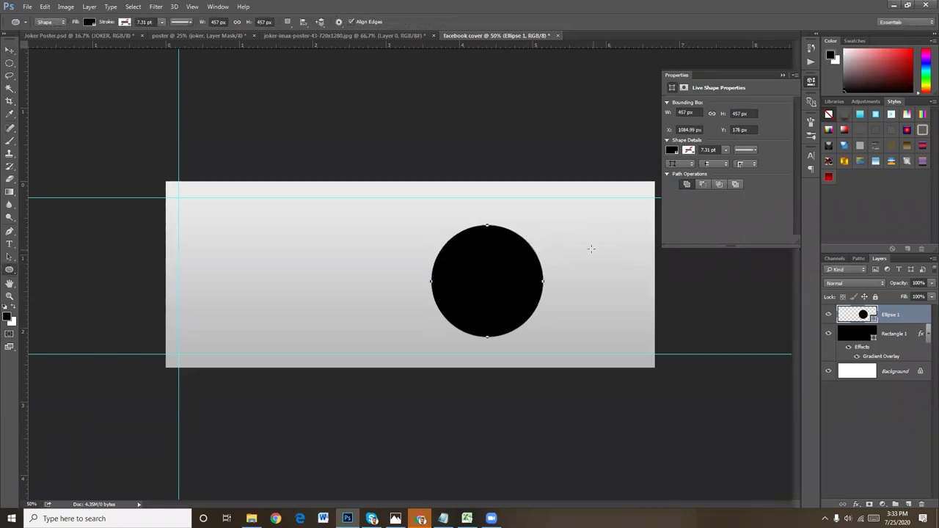
pyautogui.moveTo(530, 213)
pyautogui.mouseDown()
pyautogui.moveTo(571, 249)
pyautogui.moveTo(546, 232)
pyautogui.moveTo(559, 248)
pyautogui.mouseUp()
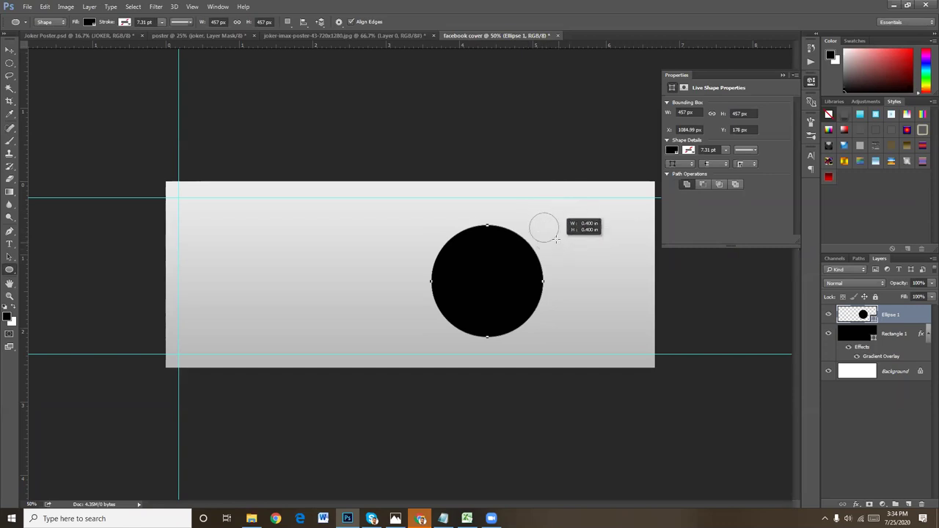
pyautogui.moveTo(559, 249); pyautogui.dragTo(569, 262)
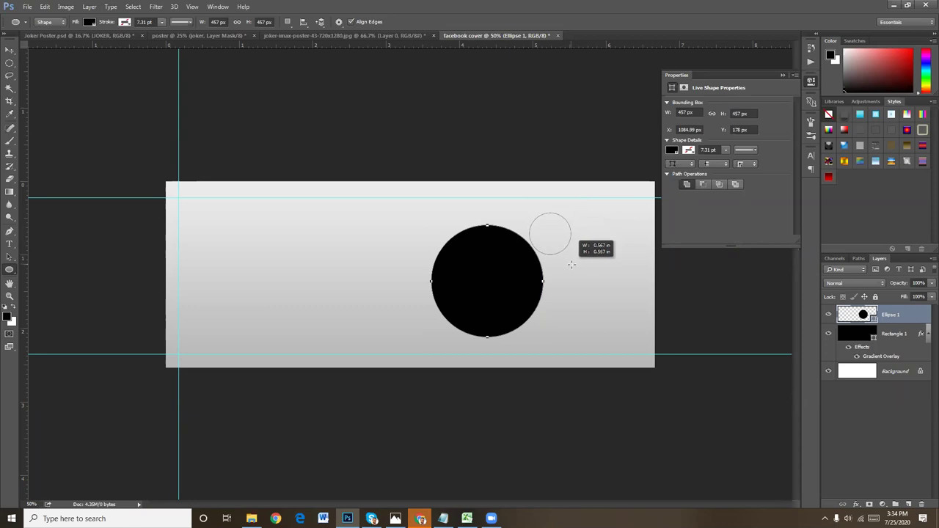
pyautogui.moveTo(568, 262); pyautogui.dragTo(574, 262)
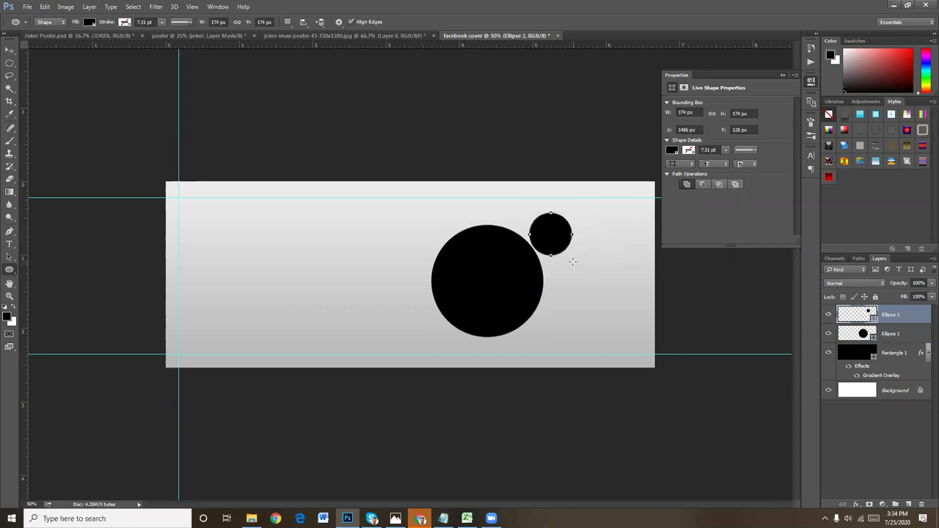
pyautogui.press('v')
pyautogui.moveTo(561, 249); pyautogui.dragTo(534, 239)
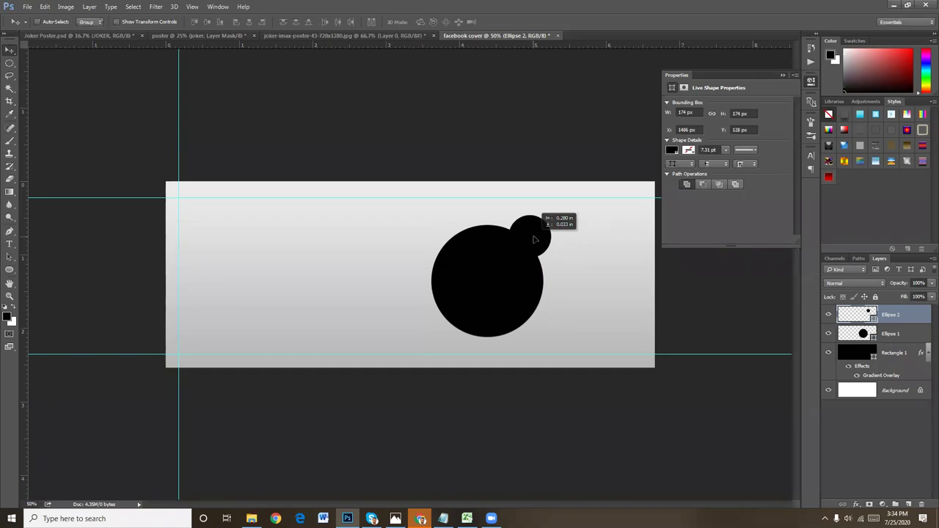
pyautogui.moveTo(551, 238); pyautogui.dragTo(543, 242)
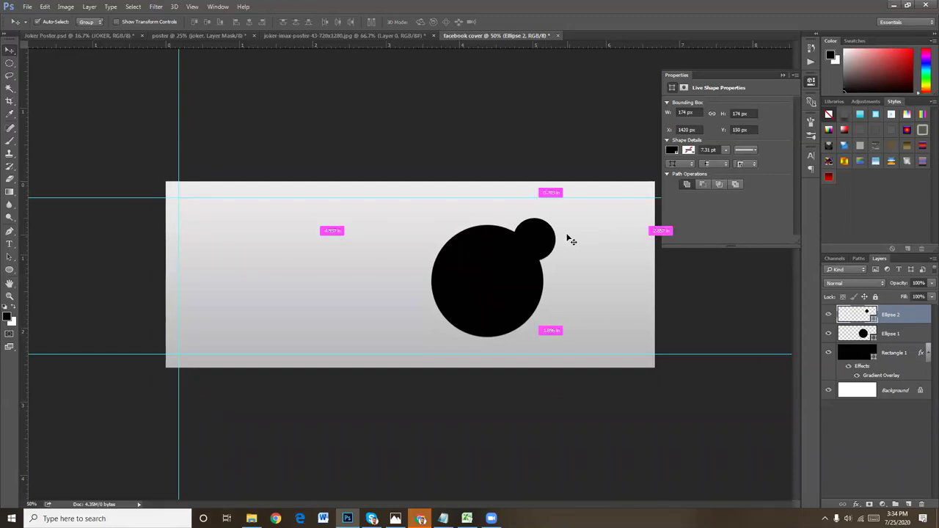
pyautogui.hotkey('ctrl', '+')
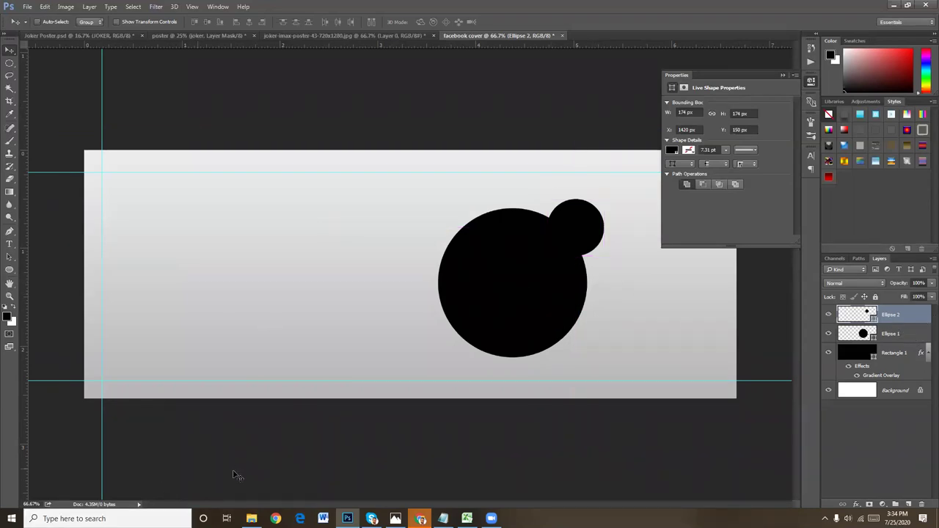
# - In File Explorer, browse to E: > Images > Shutter stock Images
pyautogui.click(251, 518)
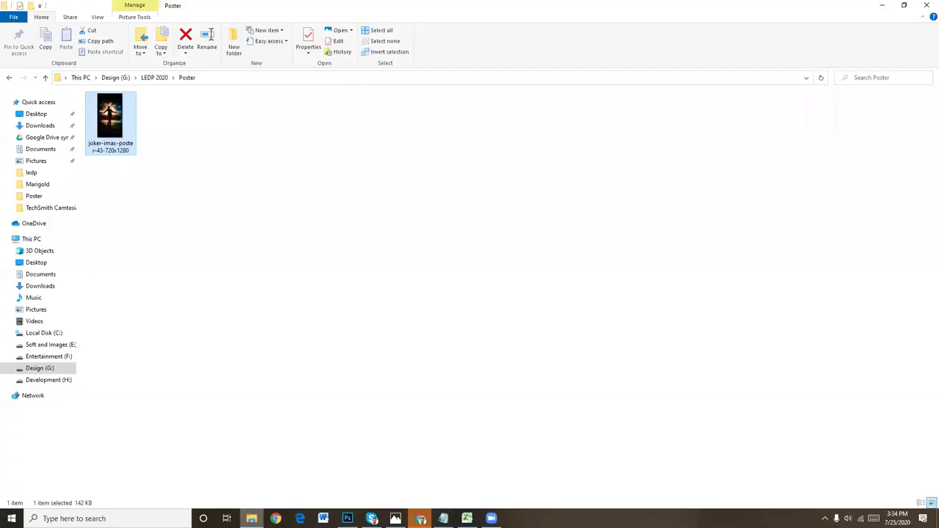
pyautogui.click(48, 345)
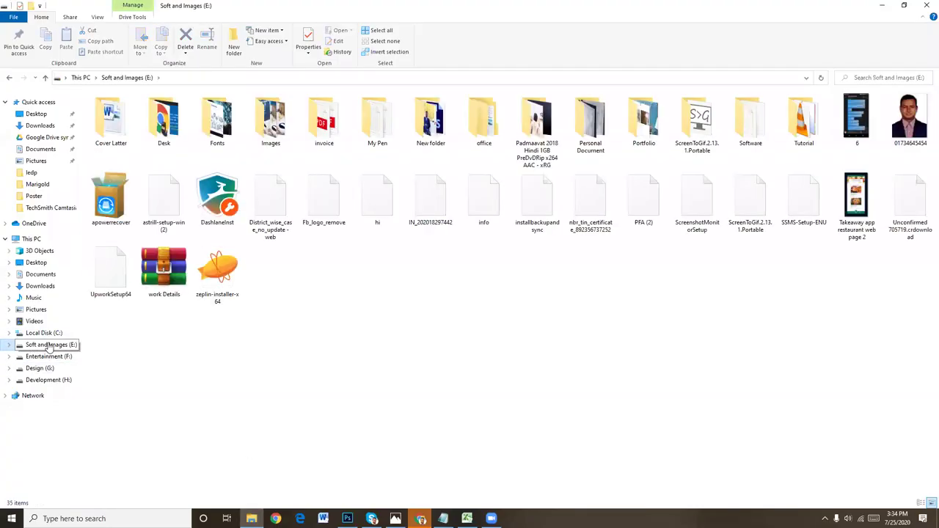
pyautogui.click(9, 344)
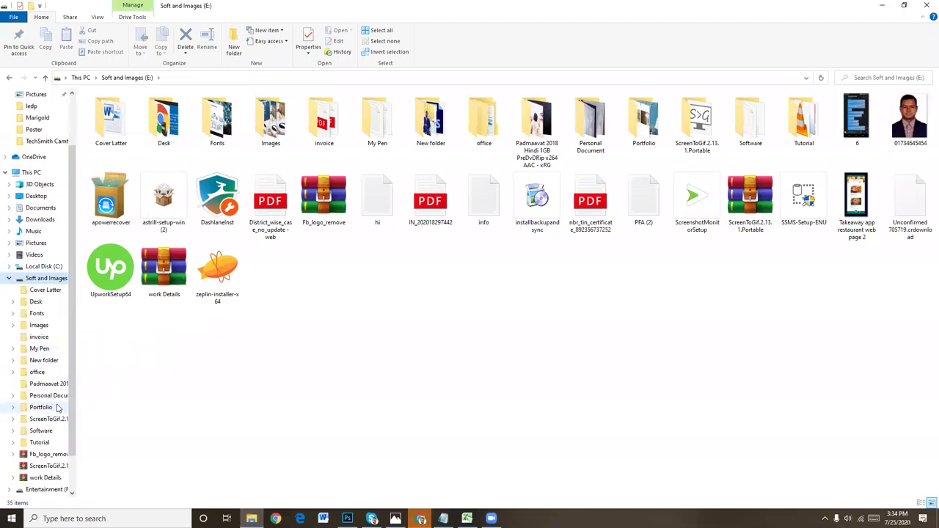
pyautogui.scroll(-1, 51, 403)
pyautogui.scroll(2, 48, 400)
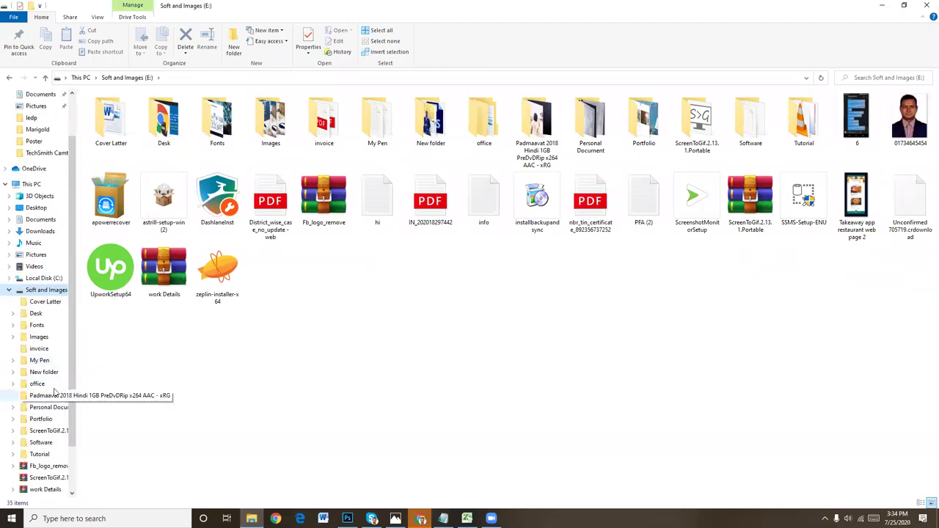
pyautogui.click(12, 337)
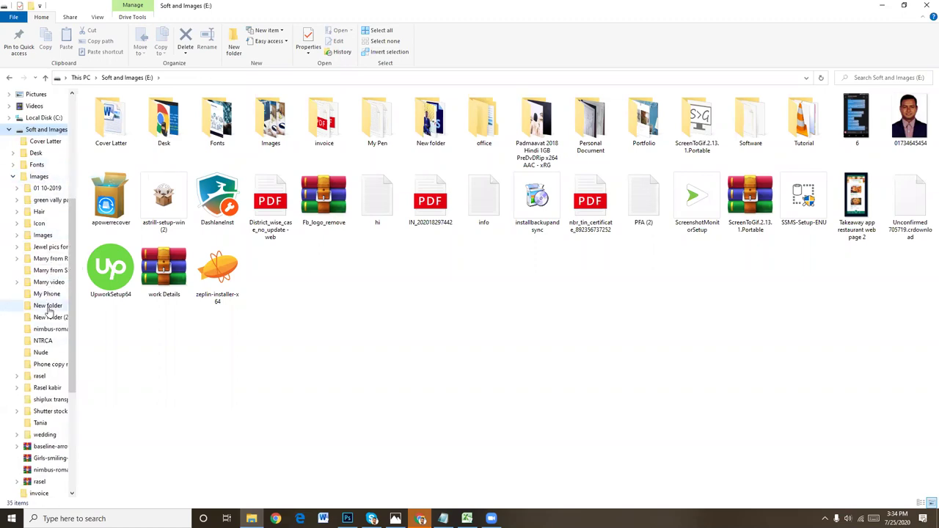
pyautogui.scroll(1, 47, 289)
pyautogui.scroll(1, 46, 286)
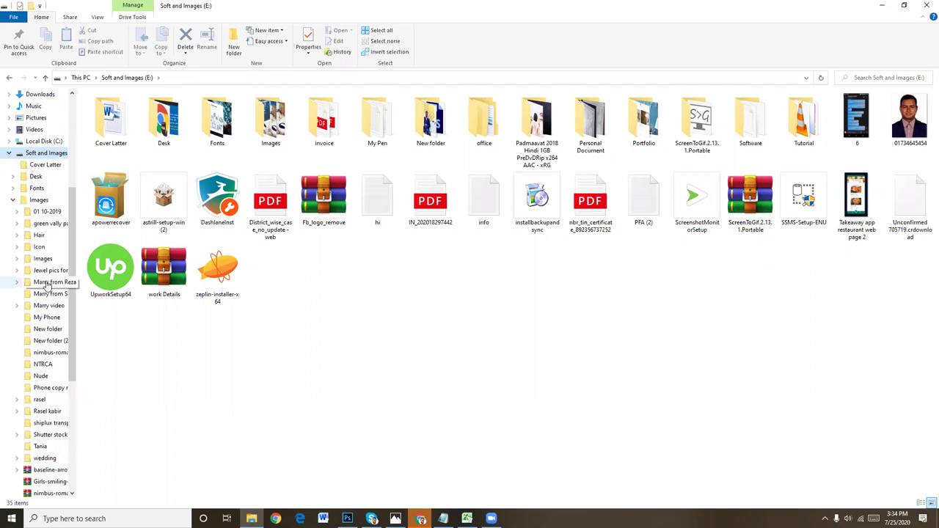
pyautogui.click(41, 435)
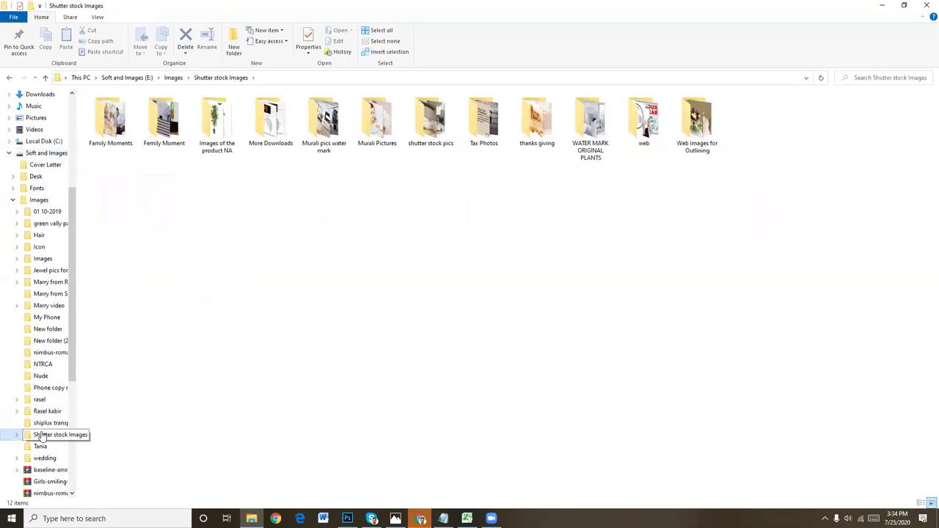
# - Open the Murali Pictures folder and drag out the photo shutterstock_105091052
pyautogui.doubleClick(115, 121)
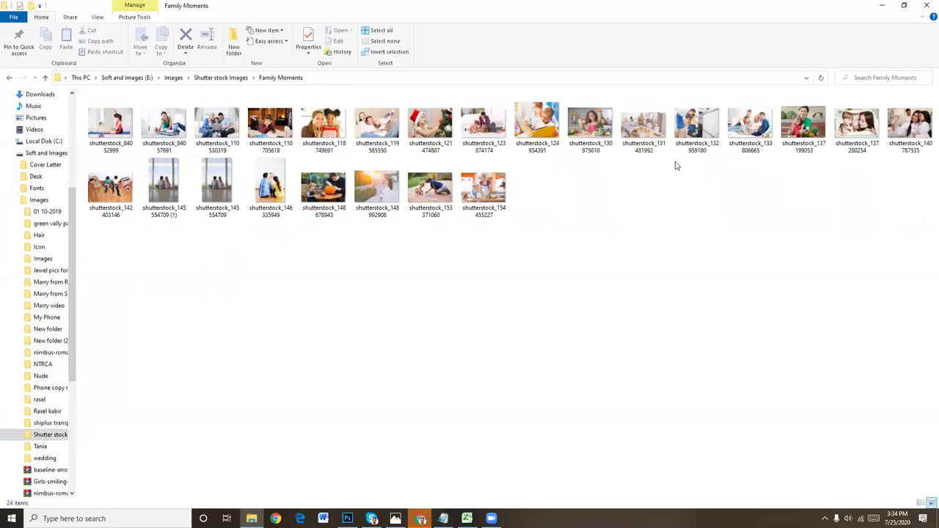
pyautogui.click(846, 151)
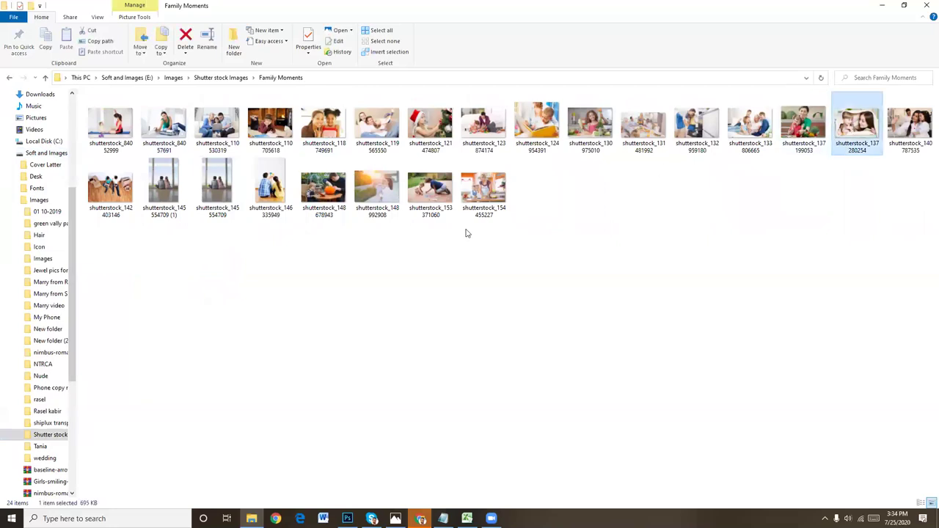
pyautogui.click(217, 187)
pyautogui.hotkey('alt', 'Up')
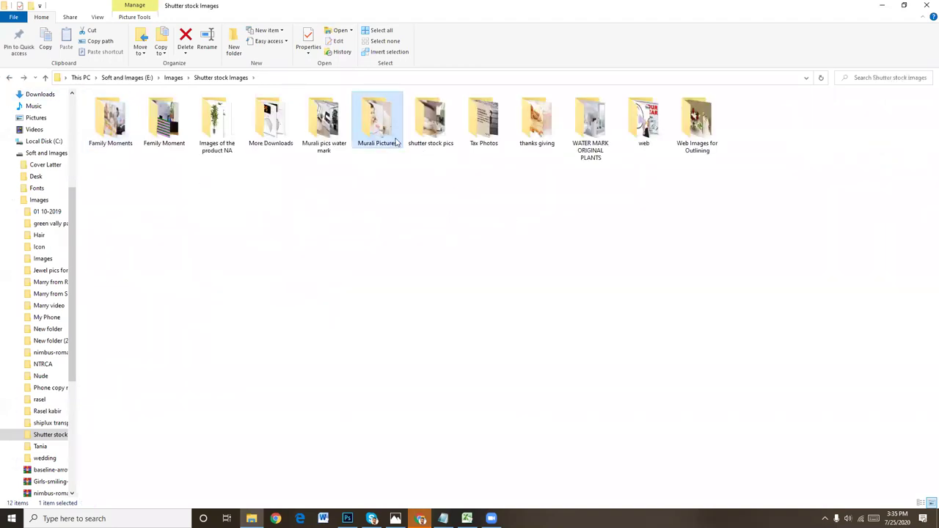
pyautogui.doubleClick(396, 141)
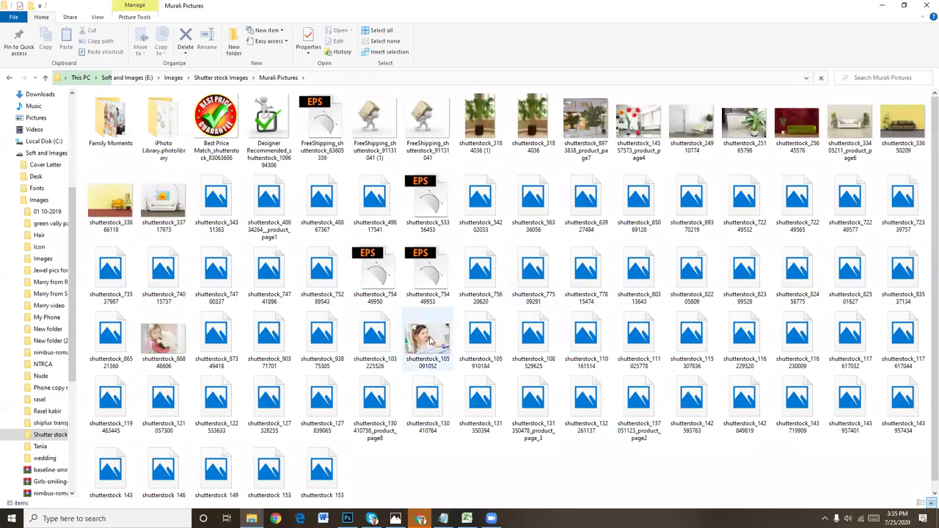
pyautogui.moveTo(431, 341); pyautogui.dragTo(364, 490)
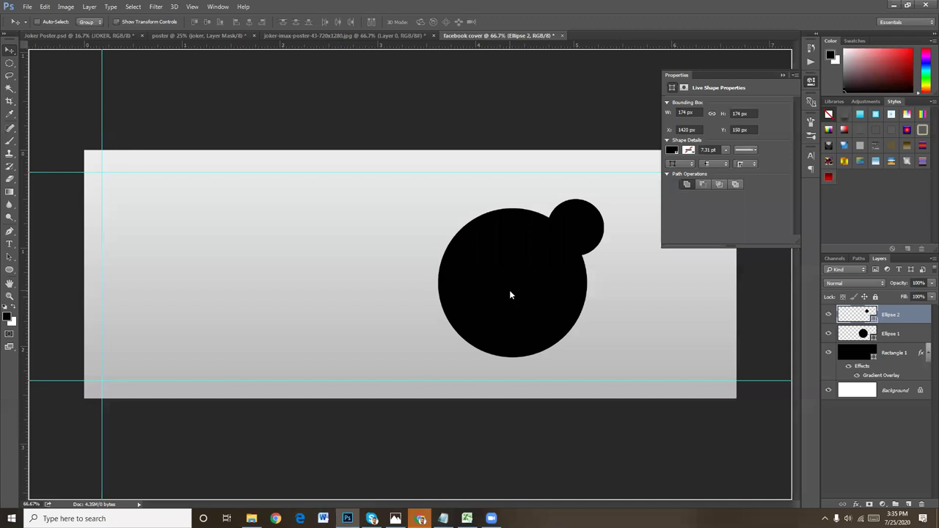
# - Place the girl's photo as a smart object, scaled about 59%, left of the circles
pyautogui.moveTo(364, 490)
pyautogui.mouseDown()
pyautogui.moveTo(511, 291)
pyautogui.moveTo(508, 302)
pyautogui.mouseUp()
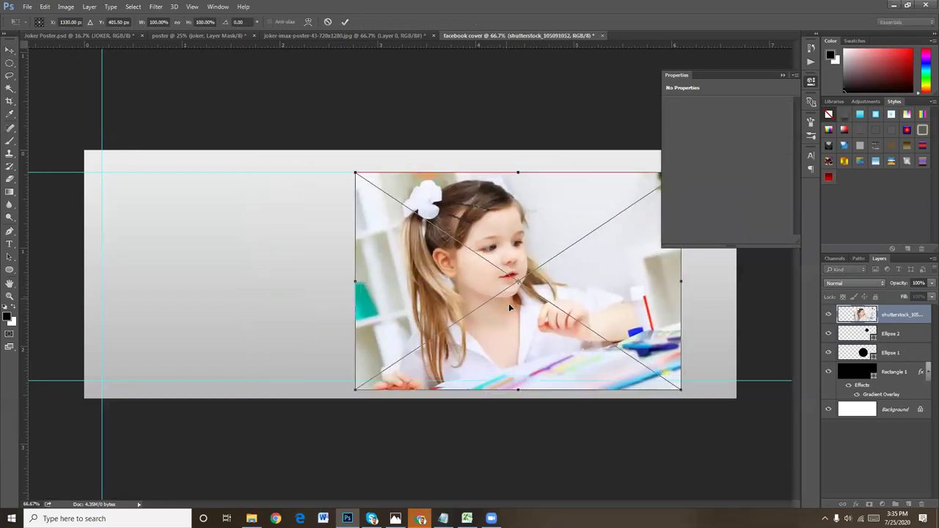
pyautogui.moveTo(681, 389); pyautogui.dragTo(524, 321)
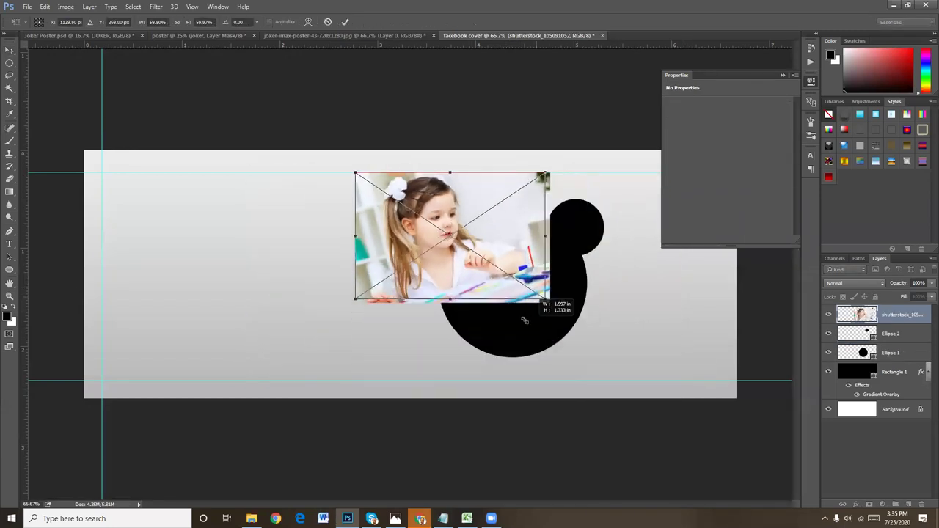
pyautogui.moveTo(496, 252)
pyautogui.mouseDown()
pyautogui.moveTo(555, 278)
pyautogui.moveTo(389, 261)
pyautogui.mouseUp()
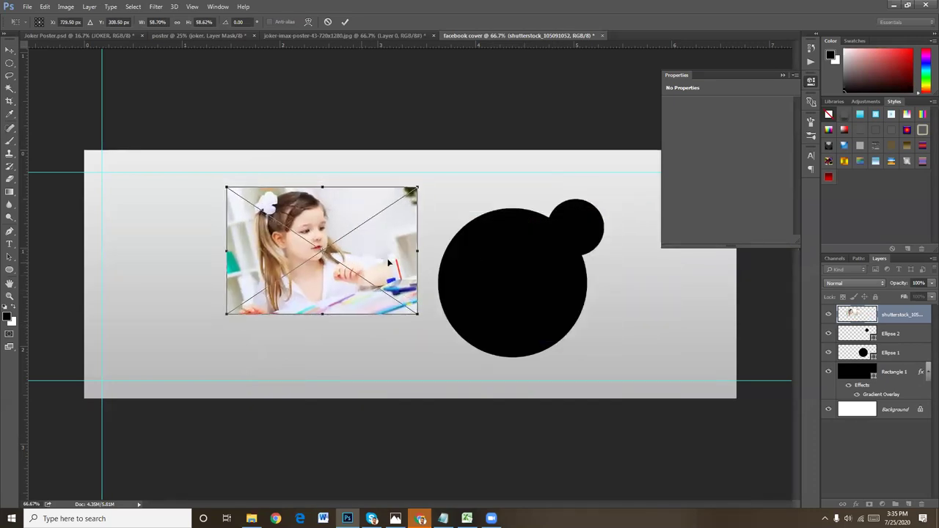
pyautogui.click(10, 50)
pyautogui.click(430, 196)
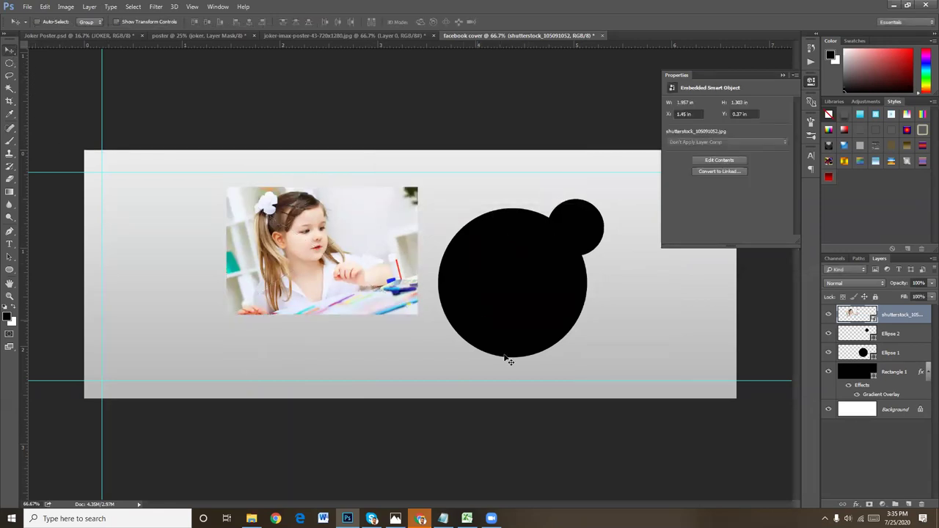
pyautogui.click(894, 332)
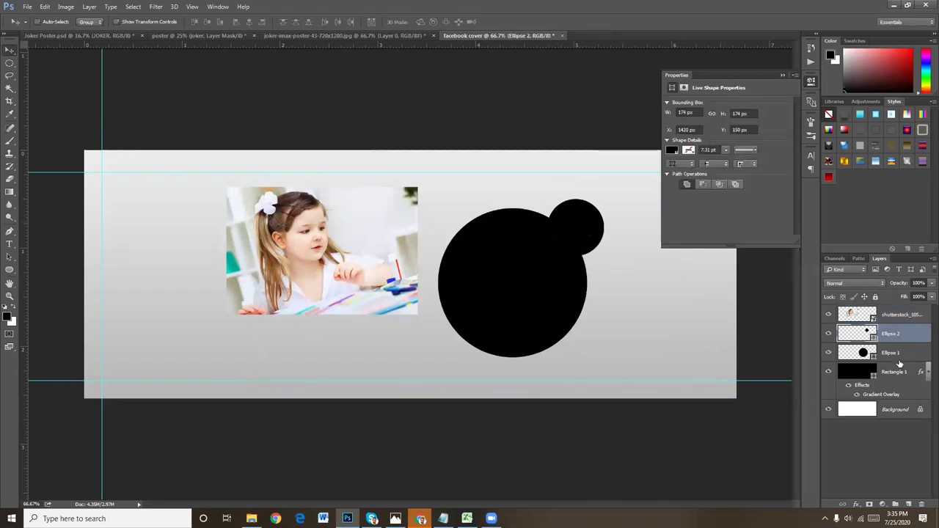
# - Merge the Ellipse 1 and Ellipse 2 black circle layers into a single Ellipse 2 shape layer
pyautogui.keyDown('shift'); pyautogui.click(900, 367); pyautogui.keyUp('shift')
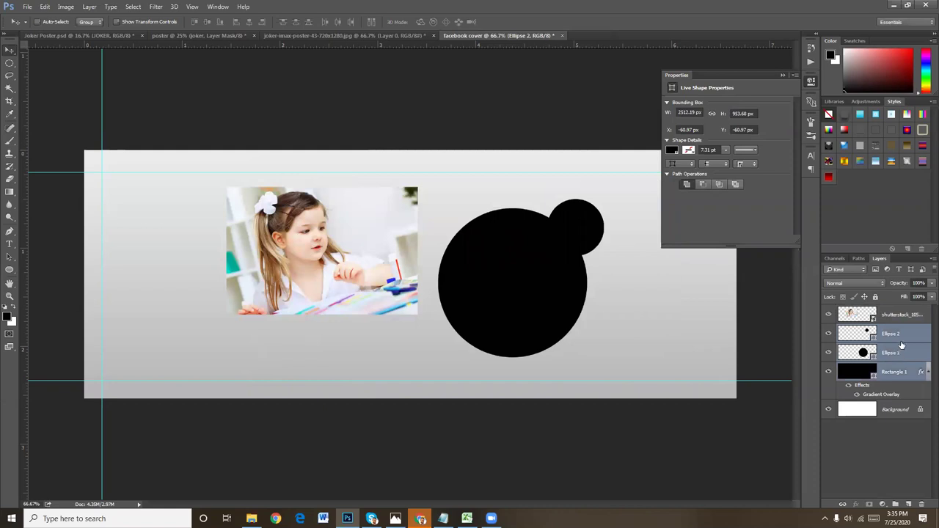
pyautogui.click(901, 340)
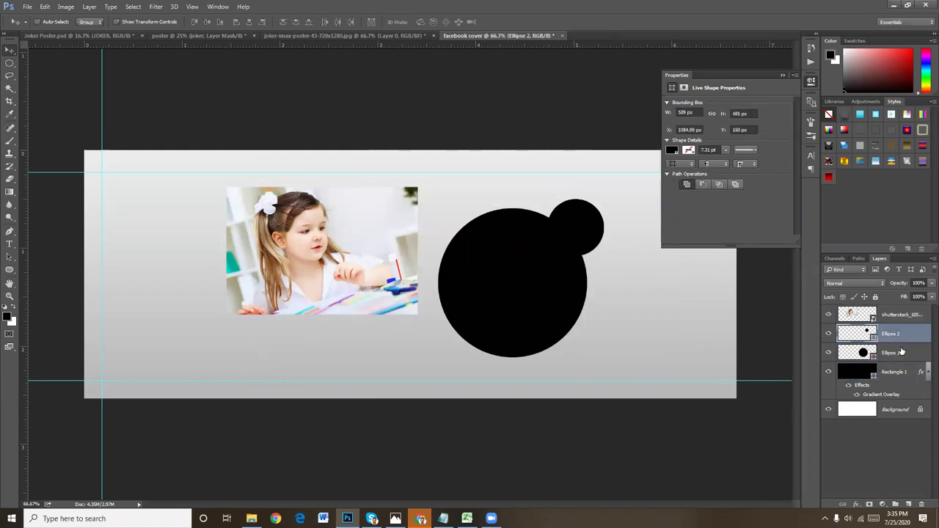
pyautogui.keyDown('shift'); pyautogui.click(901, 352); pyautogui.keyUp('shift')
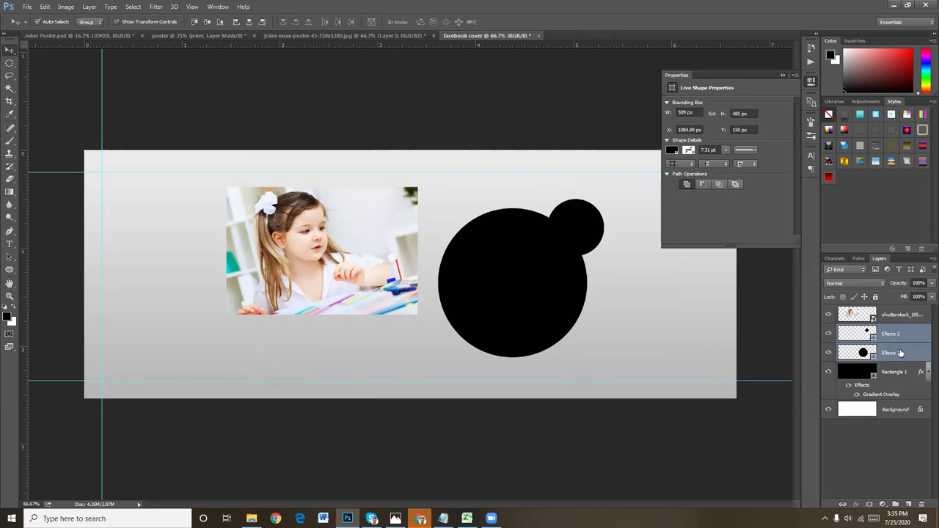
pyautogui.hotkey('ctrl', 'e')
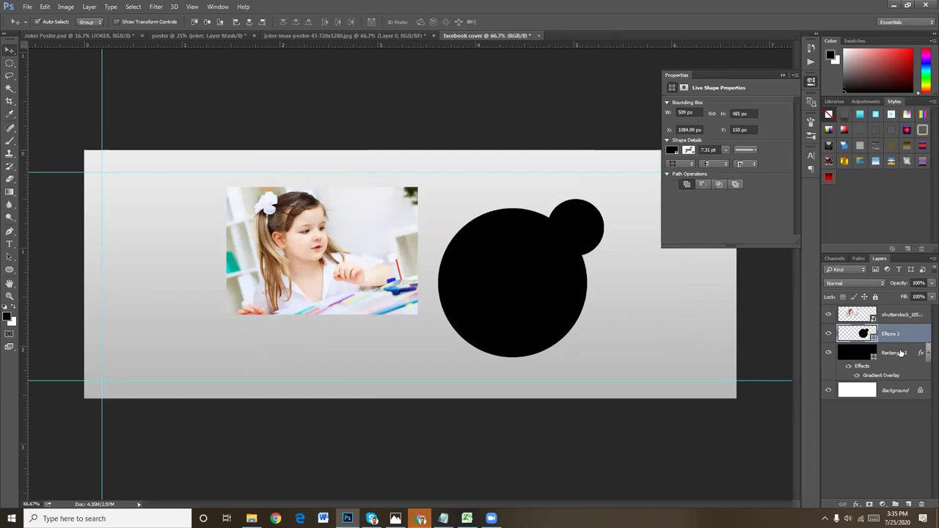
pyautogui.click(897, 314)
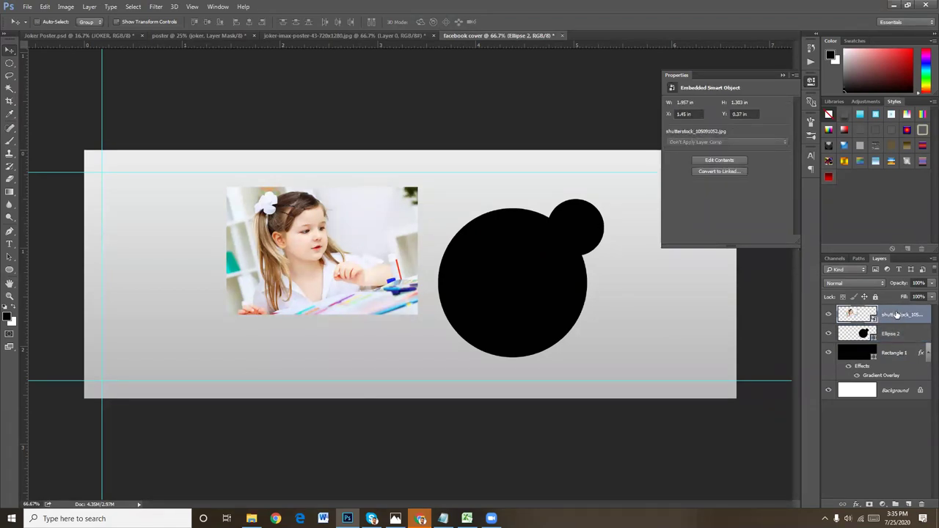
# - Move the girl photo over the circles and clip it to the Ellipse 2 shape
pyautogui.rightClick(317, 255)
pyautogui.click(339, 262)
pyautogui.moveTo(340, 265)
pyautogui.mouseDown()
pyautogui.moveTo(379, 264)
pyautogui.moveTo(501, 299)
pyautogui.mouseUp()
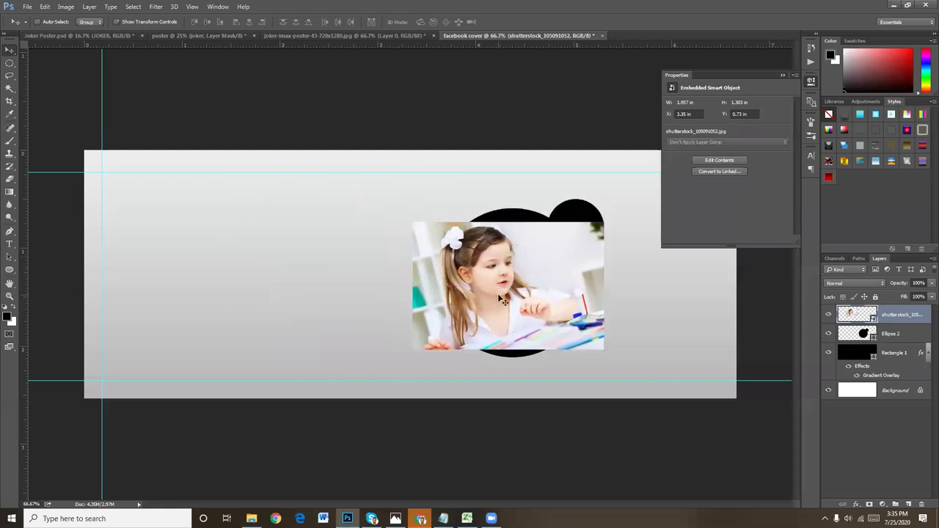
pyautogui.keyDown('alt'); pyautogui.click(893, 318); pyautogui.keyUp('alt')
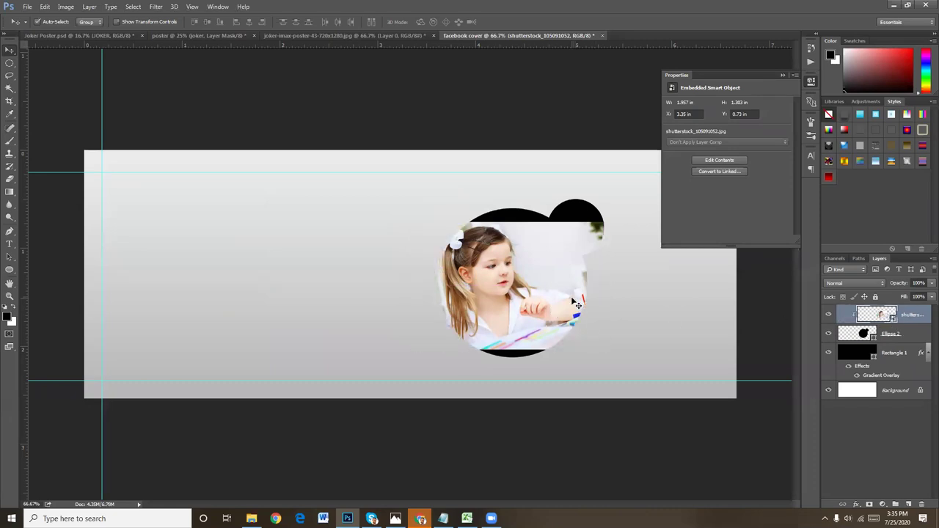
# - Enlarge and reposition the clipped girl photo so she fills the circle
pyautogui.hotkey('ctrl', 't')
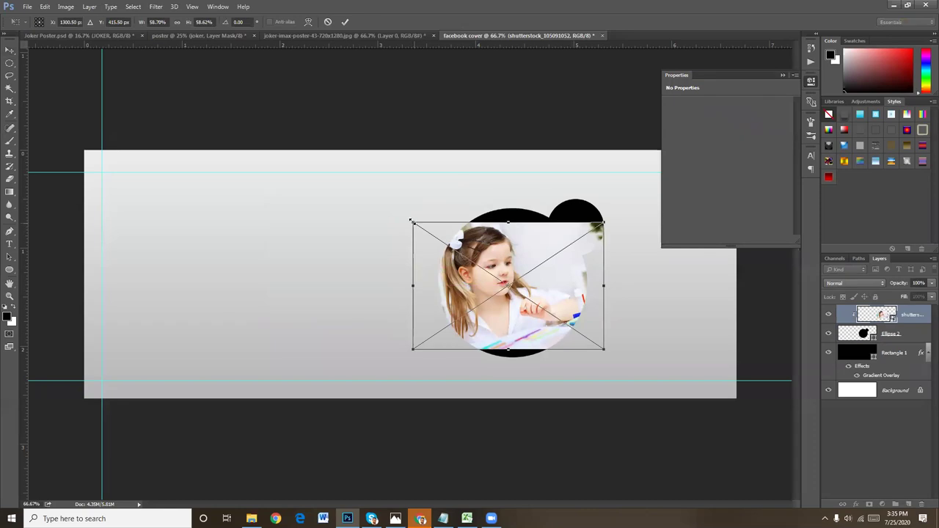
pyautogui.moveTo(411, 221); pyautogui.dragTo(382, 201)
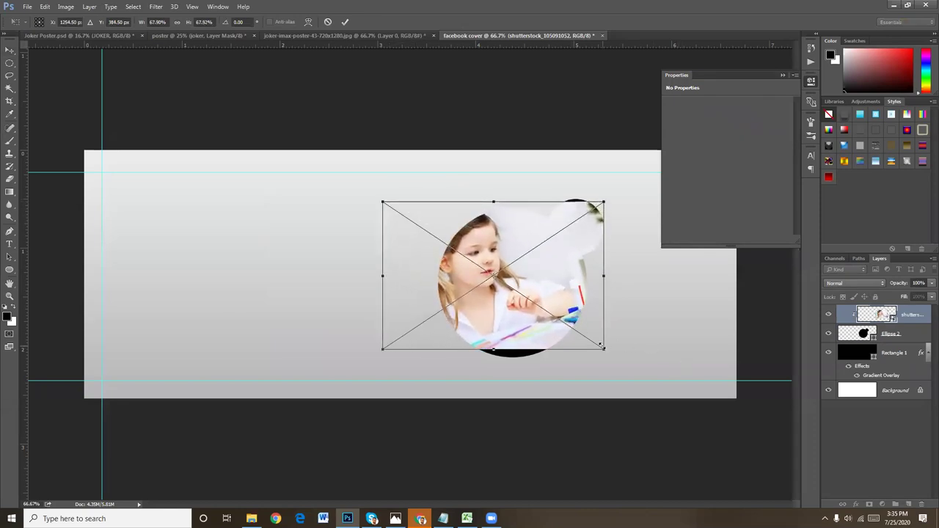
pyautogui.moveTo(598, 346); pyautogui.dragTo(626, 364)
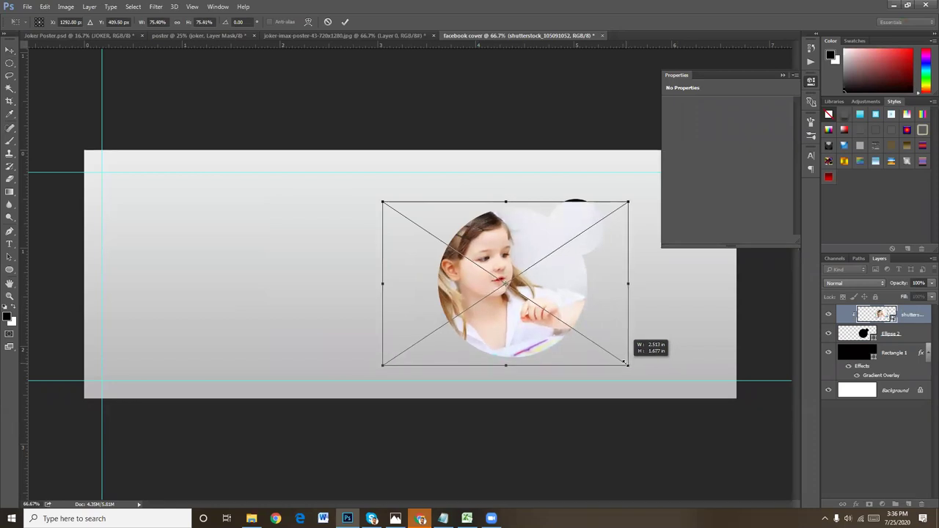
pyautogui.moveTo(625, 362); pyautogui.dragTo(629, 366)
pyautogui.moveTo(629, 200); pyautogui.dragTo(636, 193)
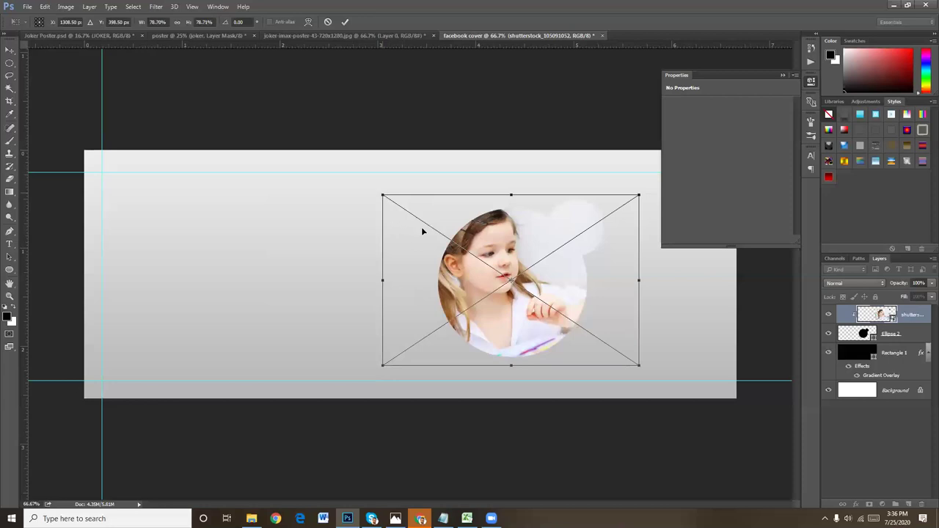
pyautogui.moveTo(541, 297); pyautogui.dragTo(555, 306)
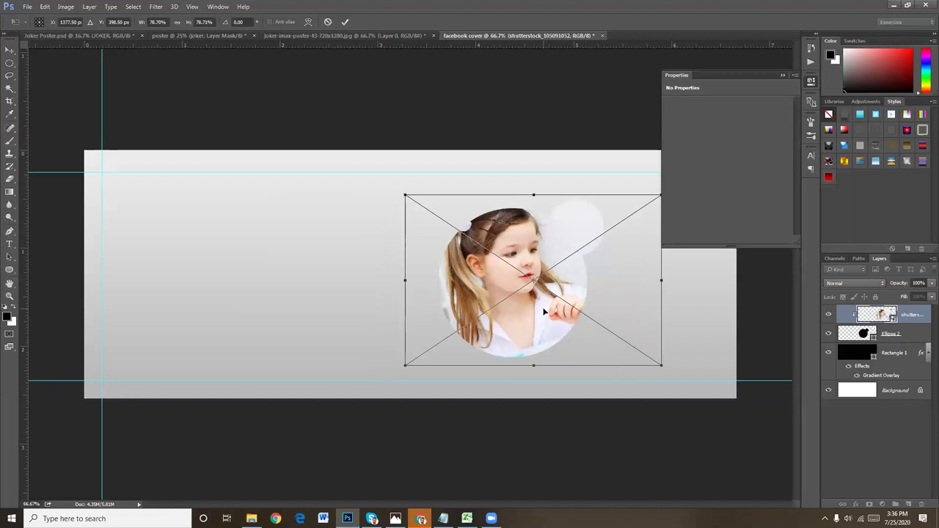
pyautogui.press('Down')
pyautogui.press('Down')
pyautogui.press('Down')
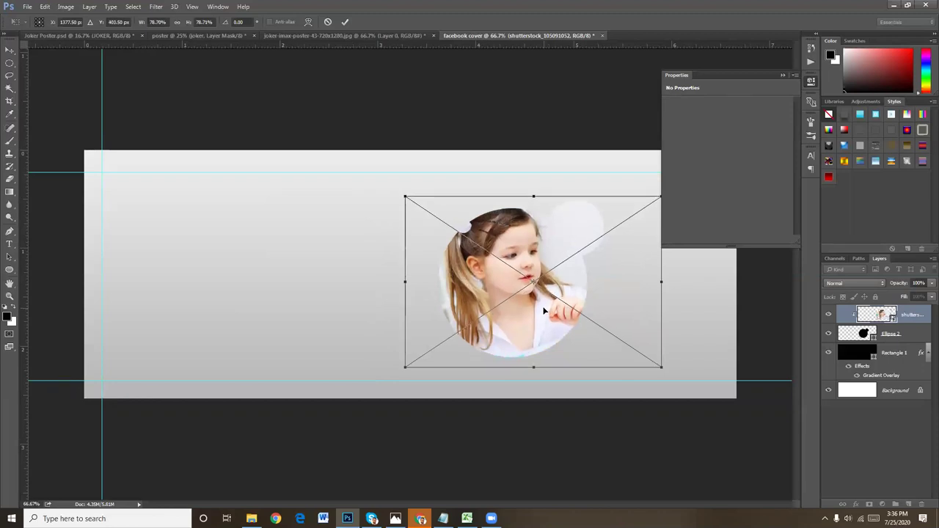
pyautogui.press('Return')
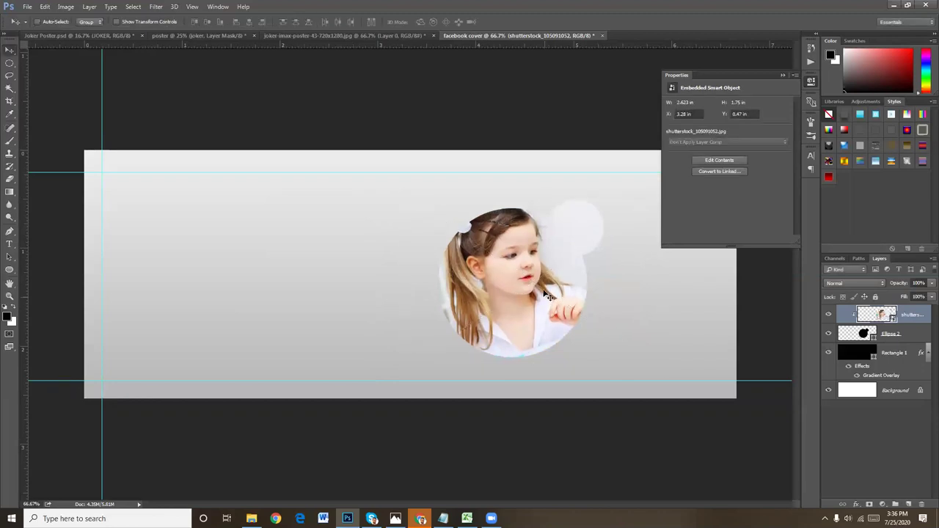
pyautogui.click(251, 517)
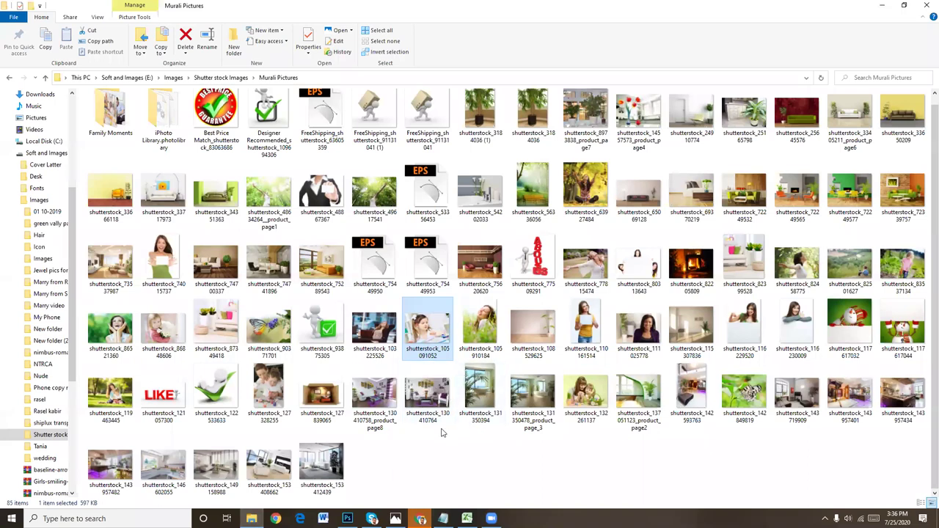
# - Navigate to Shutter stock Images > Femily Moment > Feb 18 25 Images in File Explorer
pyautogui.scroll(1, 442, 432)
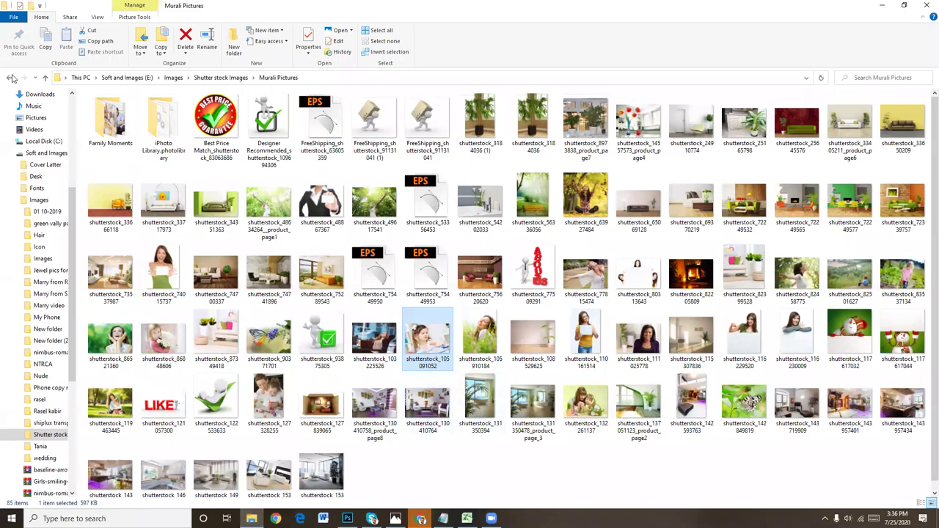
pyautogui.doubleClick(110, 119)
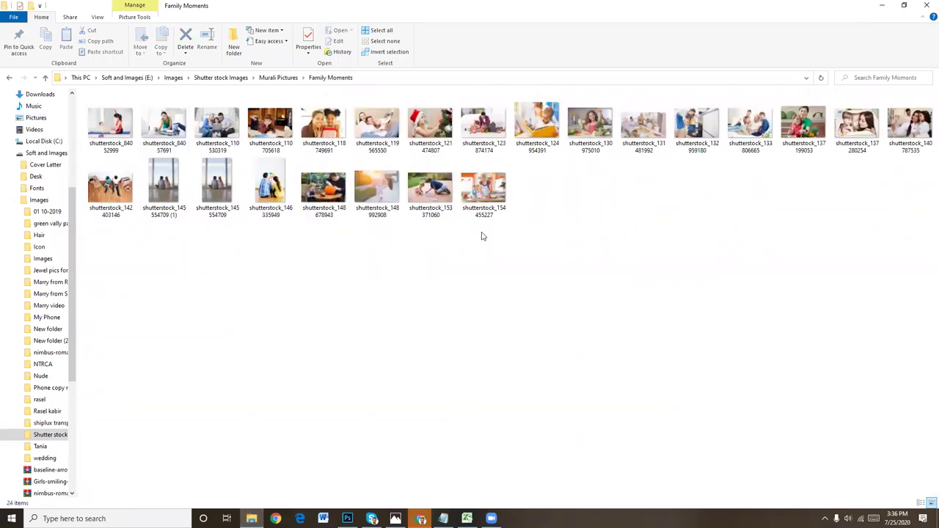
pyautogui.click(10, 75)
pyautogui.hotkey('alt', 'Left')
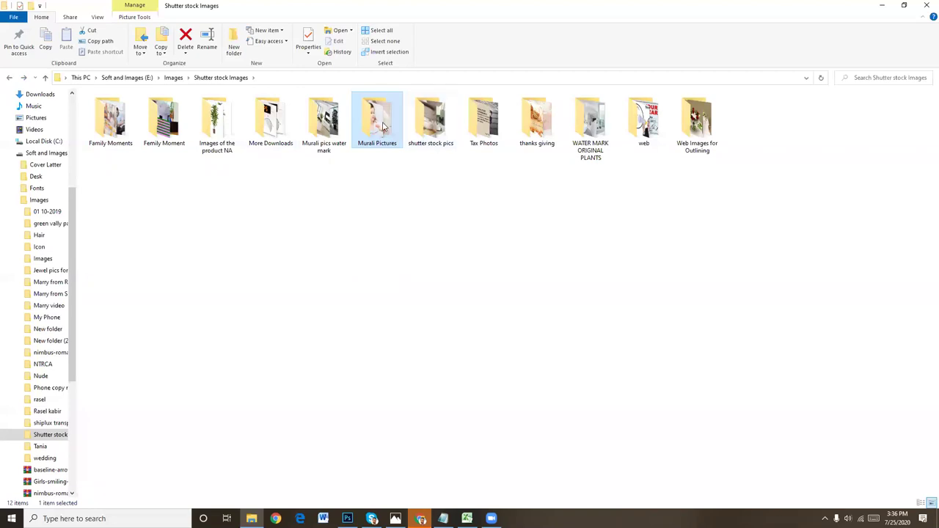
pyautogui.doubleClick(110, 121)
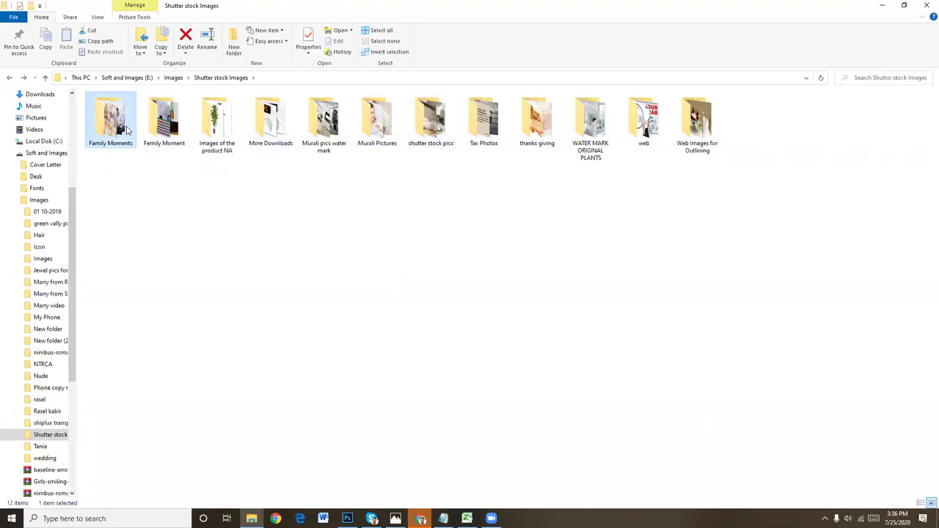
pyautogui.click(9, 77)
pyautogui.doubleClick(162, 121)
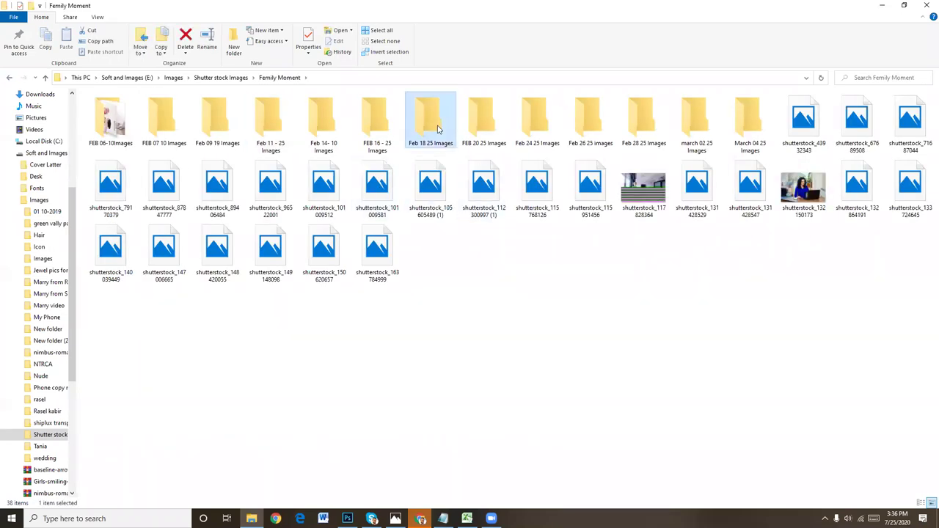
pyautogui.doubleClick(431, 121)
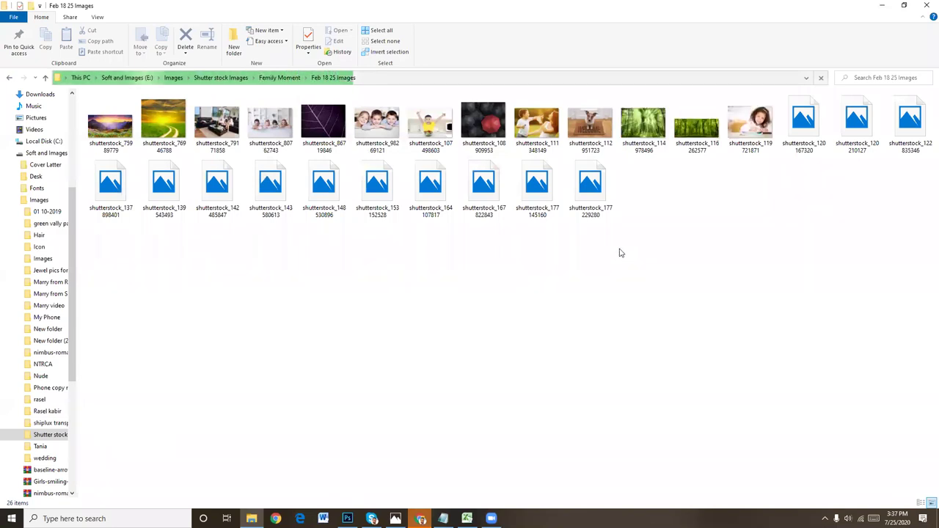
# - Drag the shutterstock_122835346 girl-with-tomatoes photo over to Photoshop
pyautogui.click(759, 128)
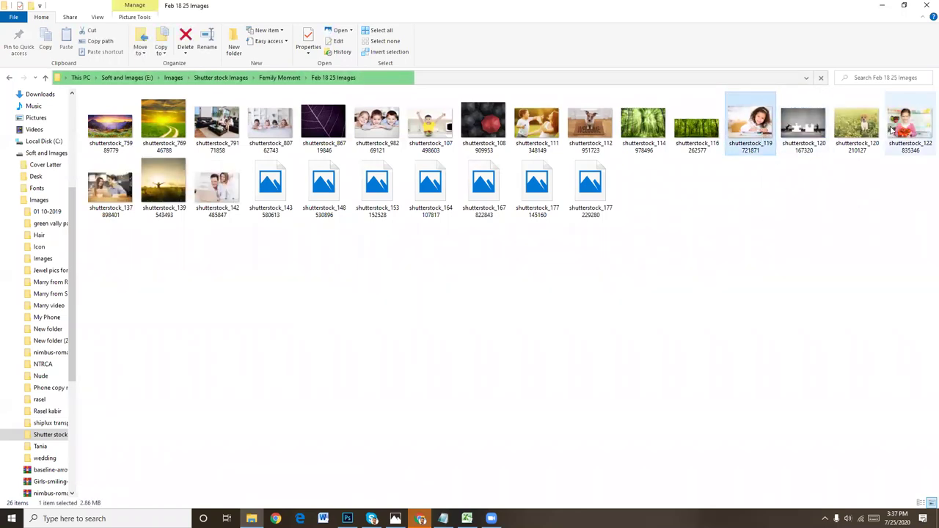
pyautogui.moveTo(909, 126); pyautogui.dragTo(484, 401)
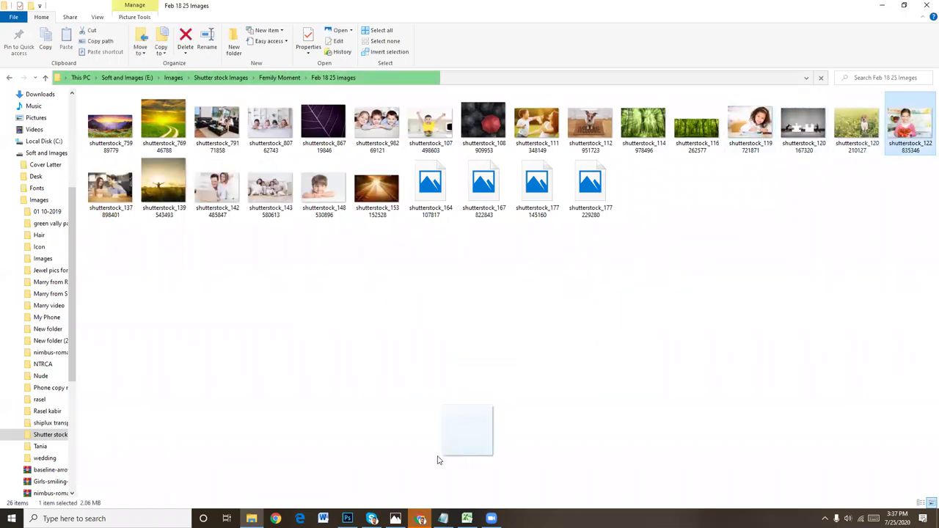
pyautogui.moveTo(483, 402)
pyautogui.mouseDown()
pyautogui.moveTo(349, 519)
pyautogui.moveTo(539, 257)
pyautogui.mouseUp()
# - Cancel the first placement, then place the tomato girl photo into the cover
pyautogui.moveTo(486, 274); pyautogui.dragTo(548, 267)
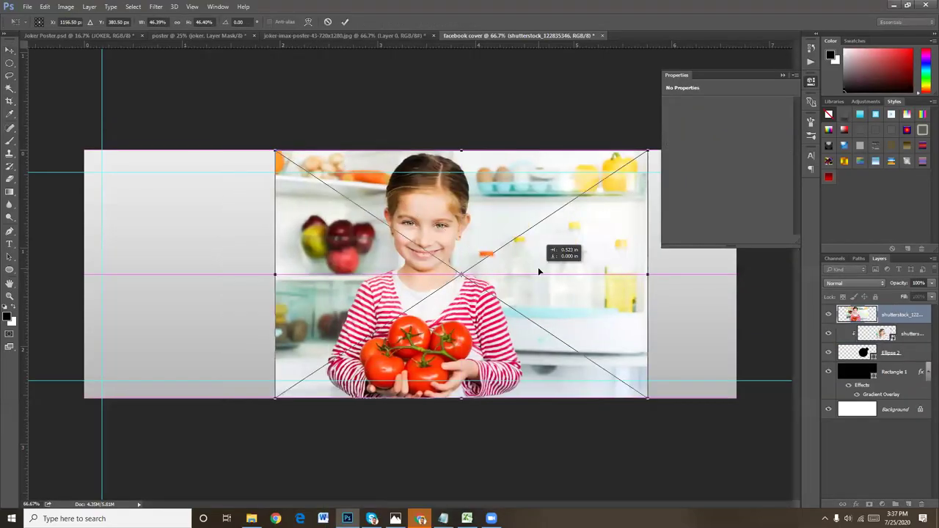
pyautogui.press('Escape')
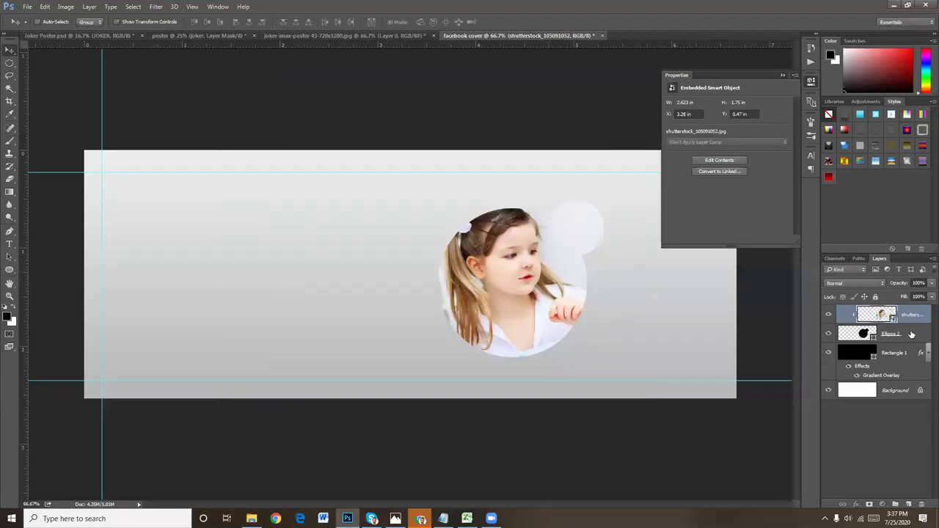
pyautogui.click(911, 334)
pyautogui.click(915, 316)
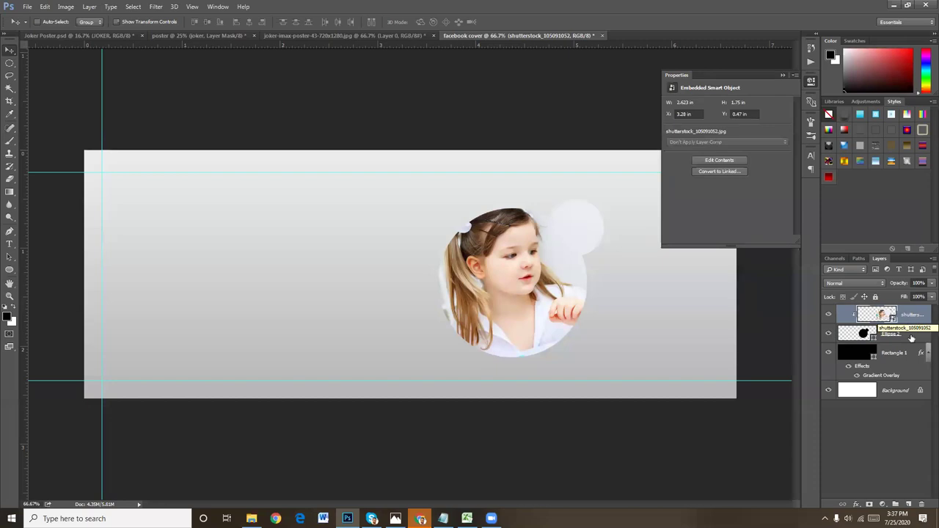
pyautogui.click(251, 518)
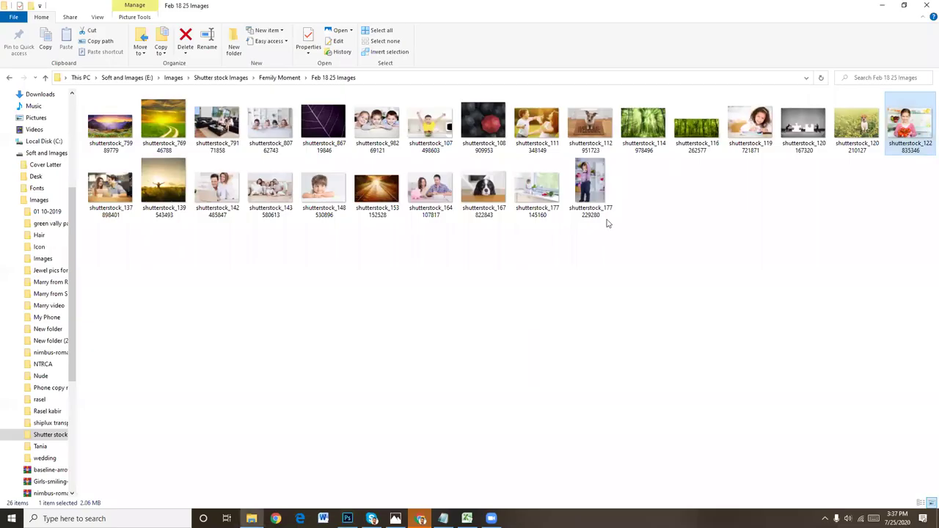
pyautogui.moveTo(910, 124); pyautogui.dragTo(351, 510)
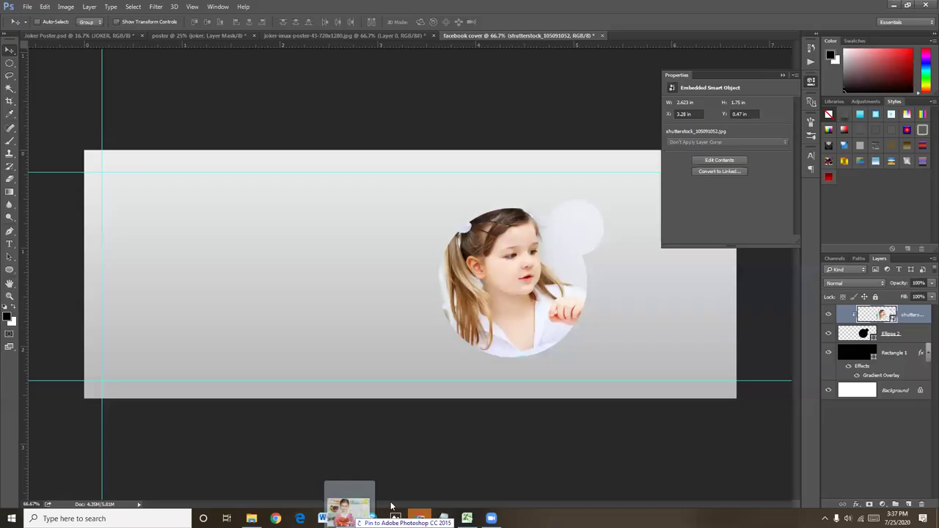
pyautogui.moveTo(355, 516); pyautogui.dragTo(570, 286)
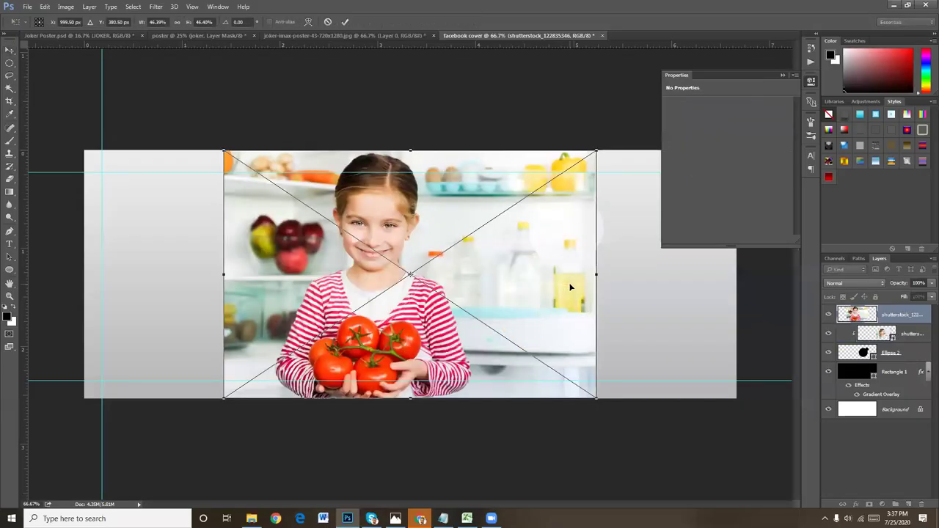
pyautogui.press('Return')
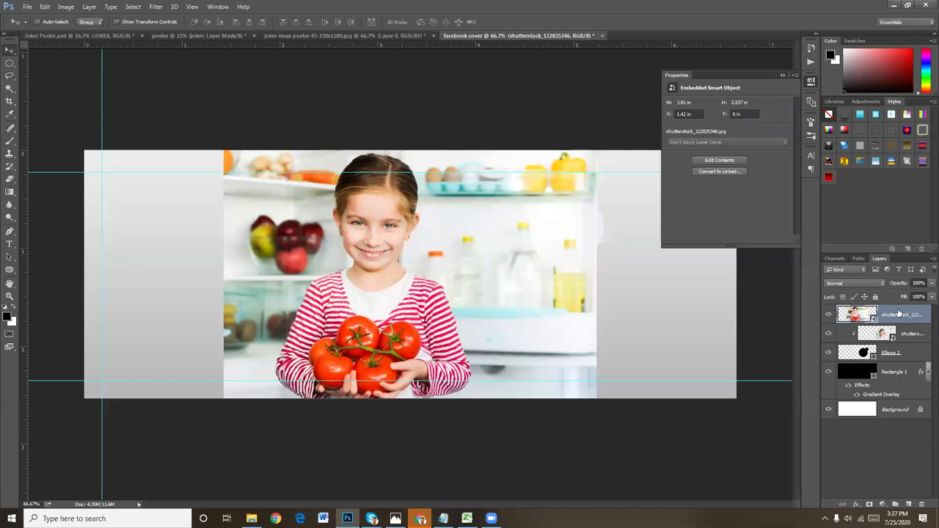
# - Move the tomato photo into the clipped position and delete the old girl photo layer
pyautogui.moveTo(895, 318); pyautogui.dragTo(893, 337)
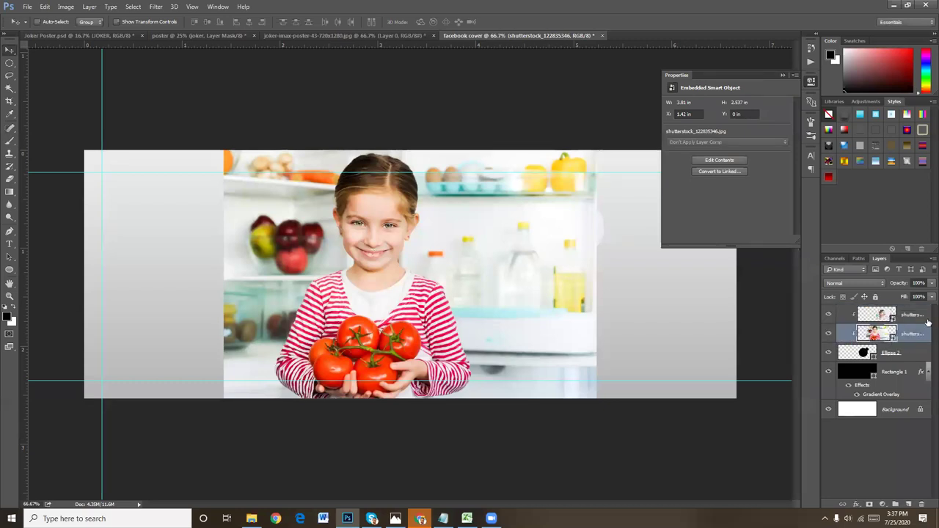
pyautogui.click(918, 317)
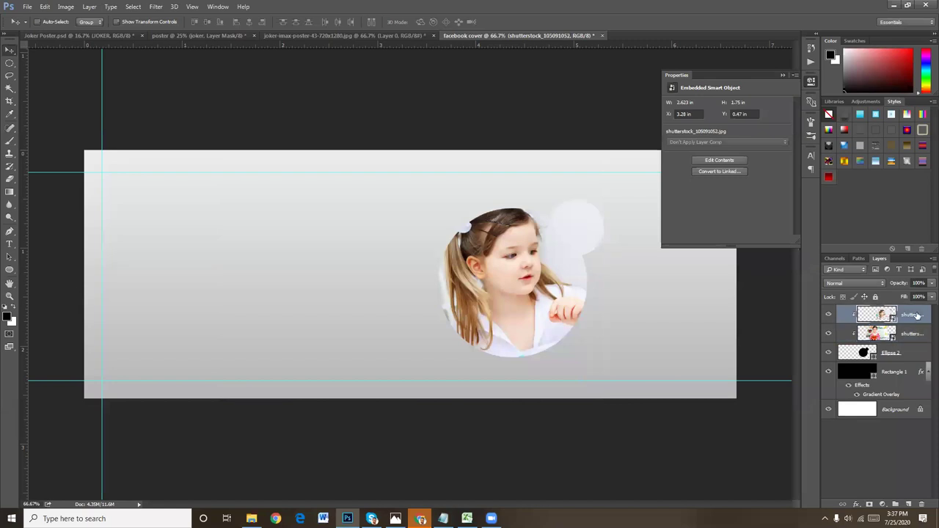
pyautogui.press('Delete')
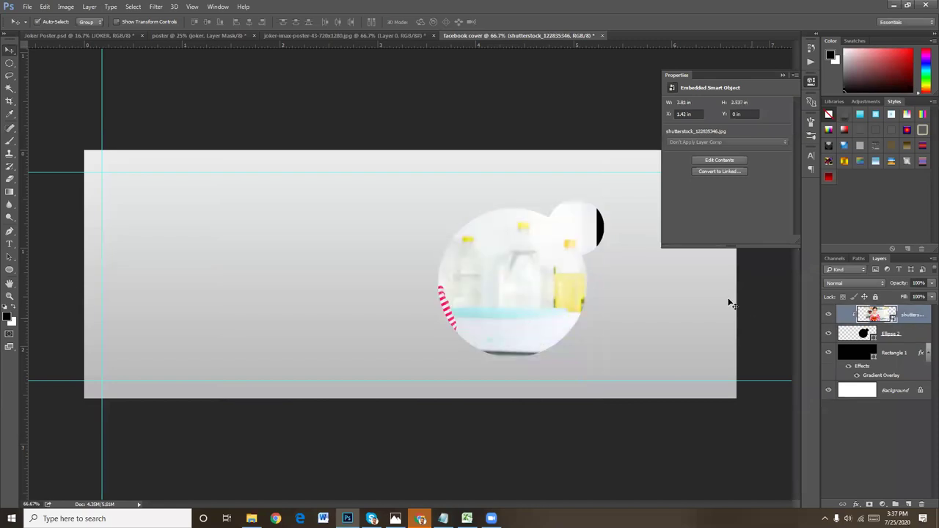
# - Scale down and centre the tomato photo so it fills the circle
pyautogui.hotkey('ctrl', 't')
pyautogui.moveTo(221, 149)
pyautogui.mouseDown()
pyautogui.moveTo(314, 235)
pyautogui.moveTo(361, 244)
pyautogui.mouseUp()
pyautogui.moveTo(514, 277)
pyautogui.mouseDown()
pyautogui.moveTo(522, 239)
pyautogui.moveTo(510, 239)
pyautogui.mouseUp()
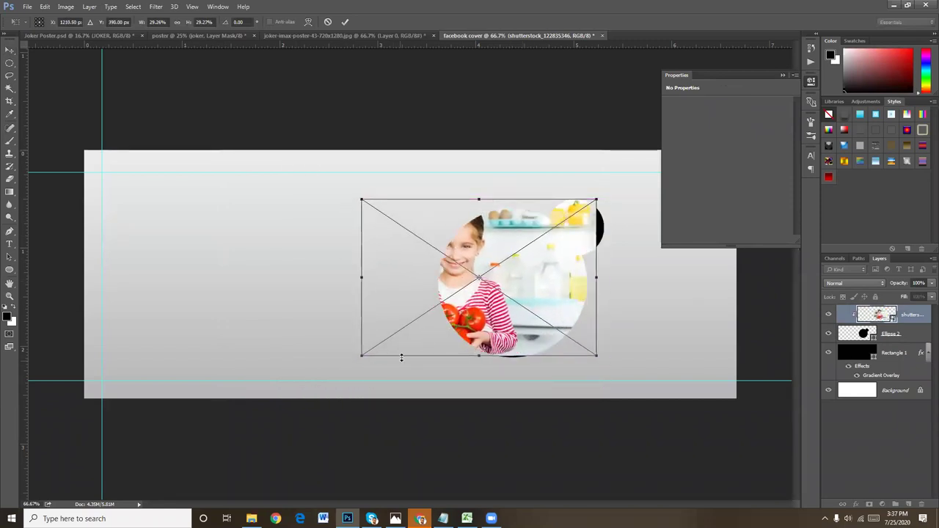
pyautogui.moveTo(555, 273); pyautogui.dragTo(609, 279)
pyautogui.moveTo(642, 356); pyautogui.dragTo(649, 360)
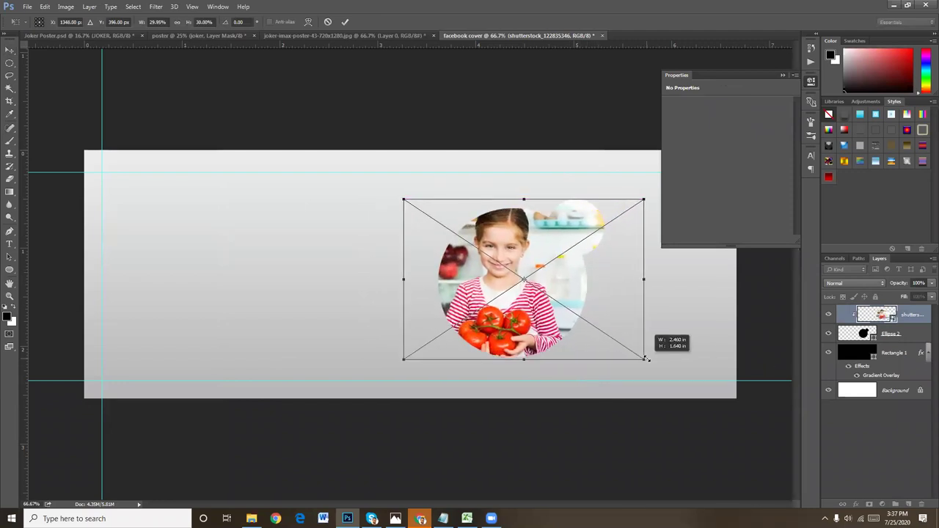
pyautogui.press('Return')
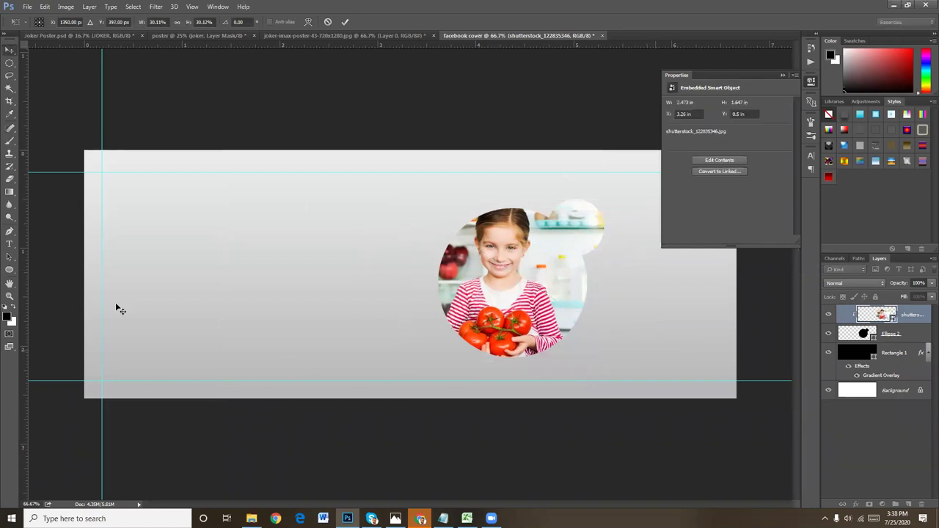
pyautogui.click(9, 270)
# - Draw a new black circle, Ellipse 3, and move it onto the bump at top-right
pyautogui.moveTo(510, 272); pyautogui.dragTo(563, 351)
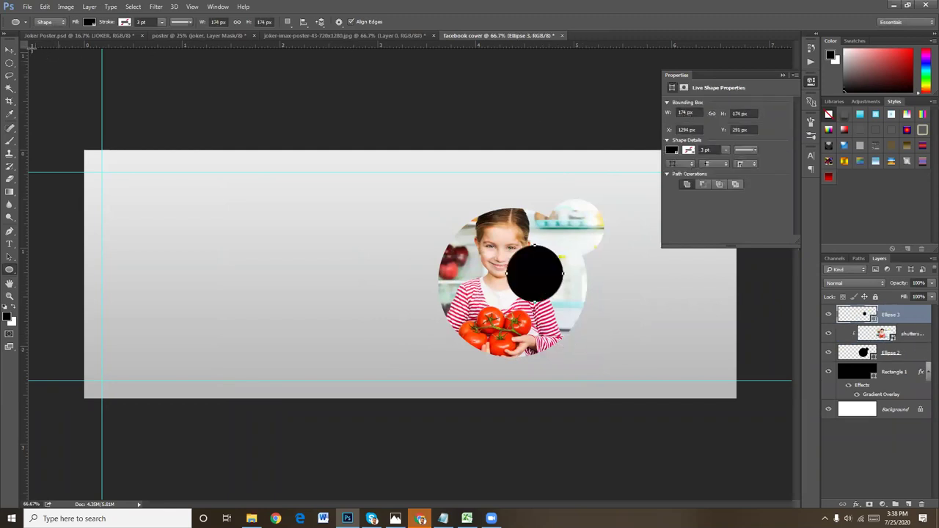
pyautogui.click(9, 50)
pyautogui.moveTo(531, 273); pyautogui.dragTo(563, 235)
pyautogui.hotkey('ctrl', '+')
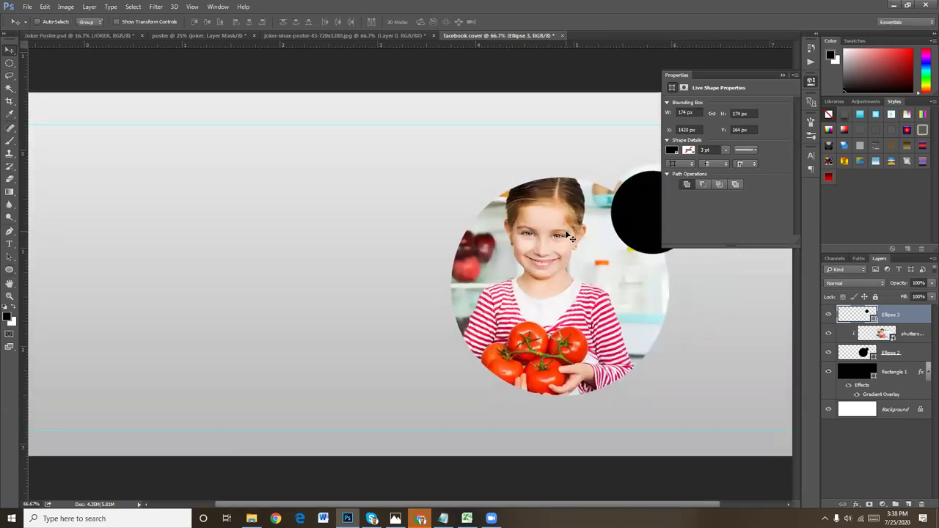
pyautogui.hotkey('ctrl', '+')
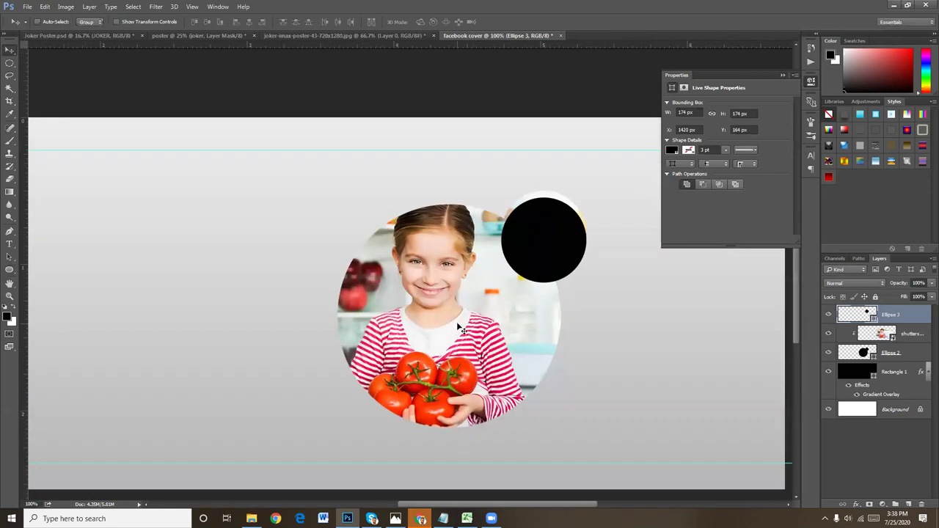
pyautogui.hotkey('ctrl', '+')
pyautogui.hscroll(2, 367, 336)
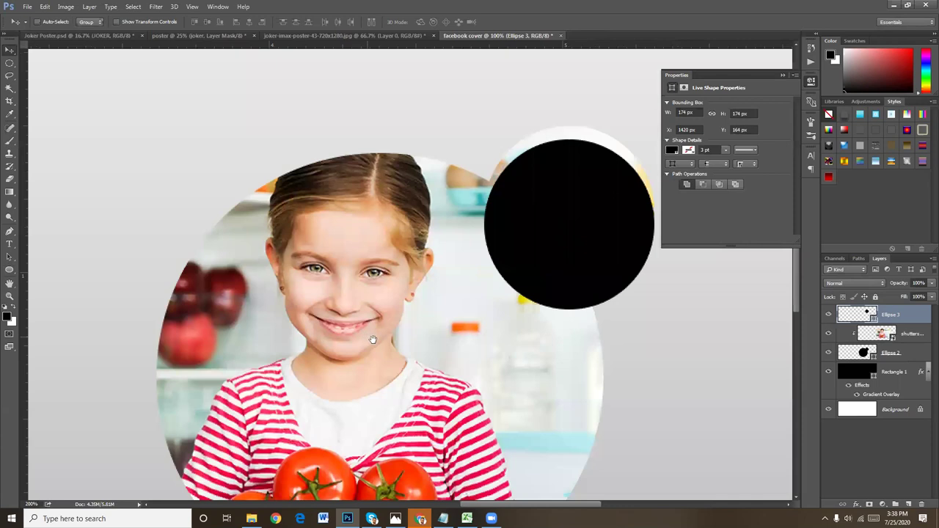
# - Resize Ellipse 3 to about 143 px and nudge it to fit the bump
pyautogui.hotkey('ctrl', 't')
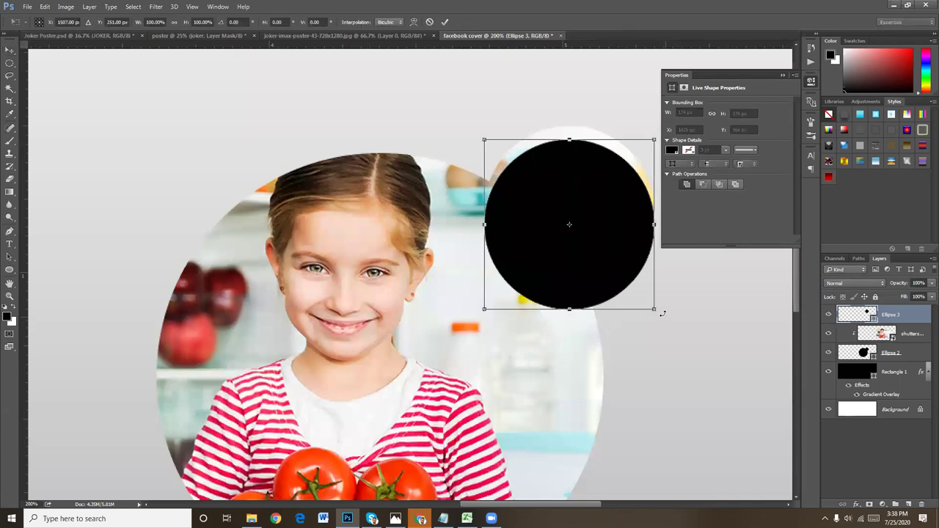
pyautogui.moveTo(647, 302); pyautogui.dragTo(607, 262)
pyautogui.moveTo(576, 227); pyautogui.dragTo(601, 229)
pyautogui.moveTo(507, 273); pyautogui.dragTo(496, 282)
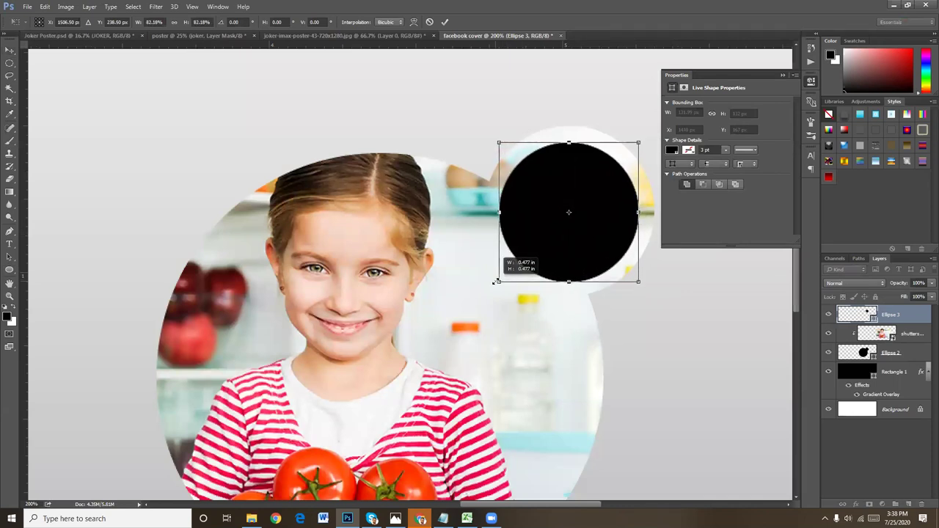
pyautogui.press('Return')
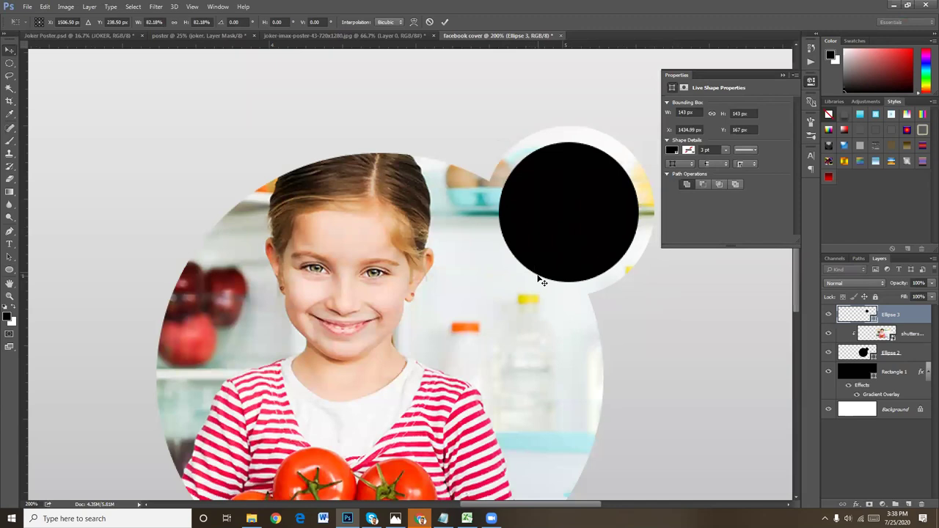
pyautogui.press('Up')
pyautogui.press('Up')
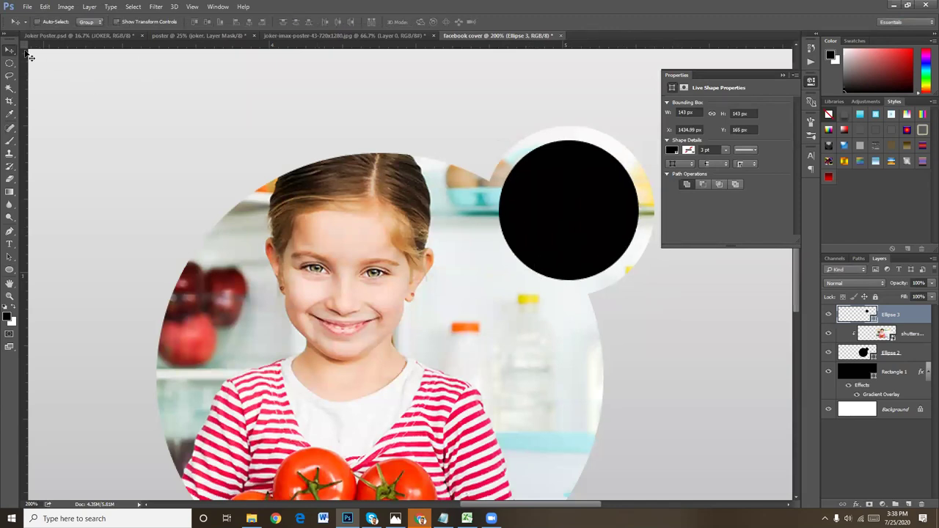
pyautogui.press('Up')
pyautogui.press('Right')
pyautogui.hotkey('ctrl', '-')
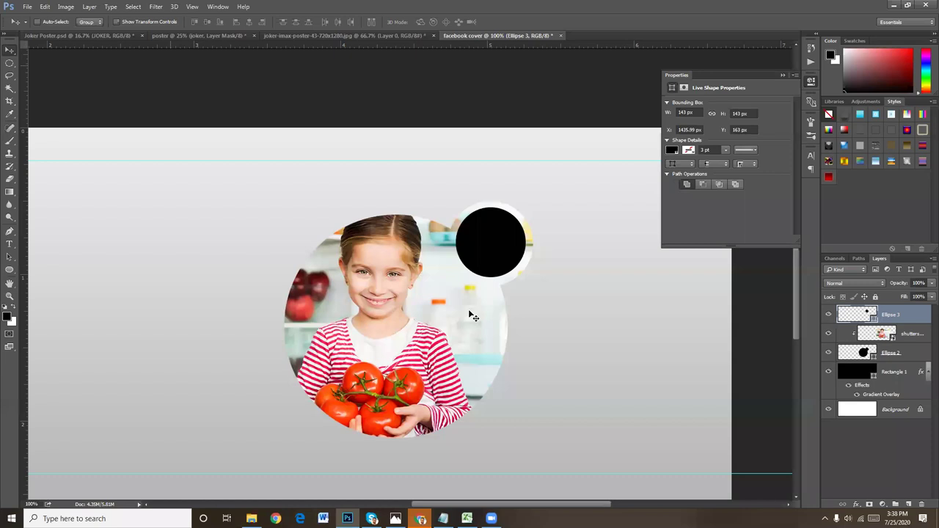
# - Set the Ellipse 3 circle's fill colour to white
pyautogui.click(13, 271)
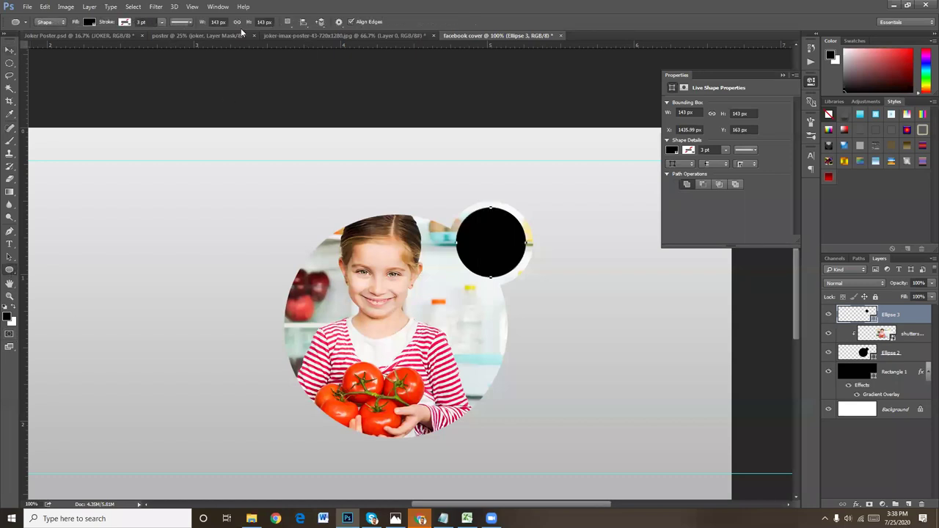
pyautogui.click(88, 22)
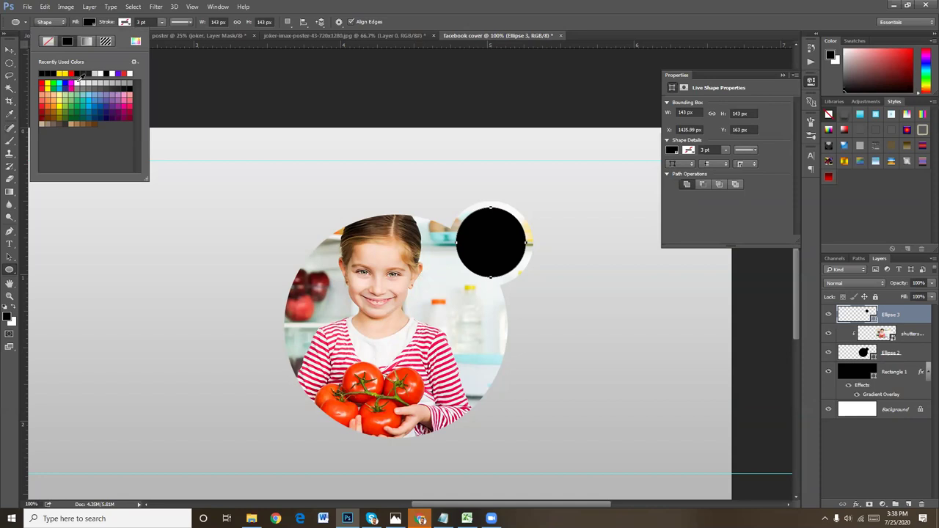
pyautogui.click(77, 82)
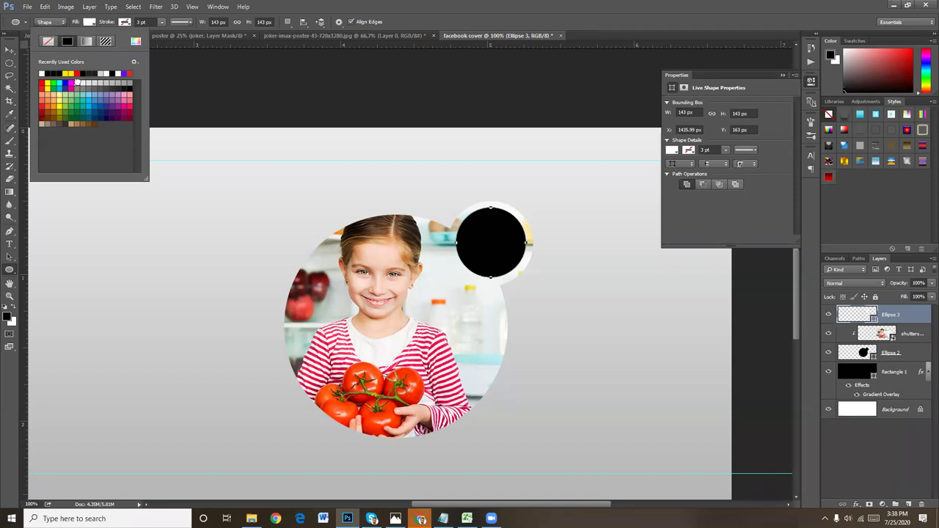
pyautogui.click(77, 82)
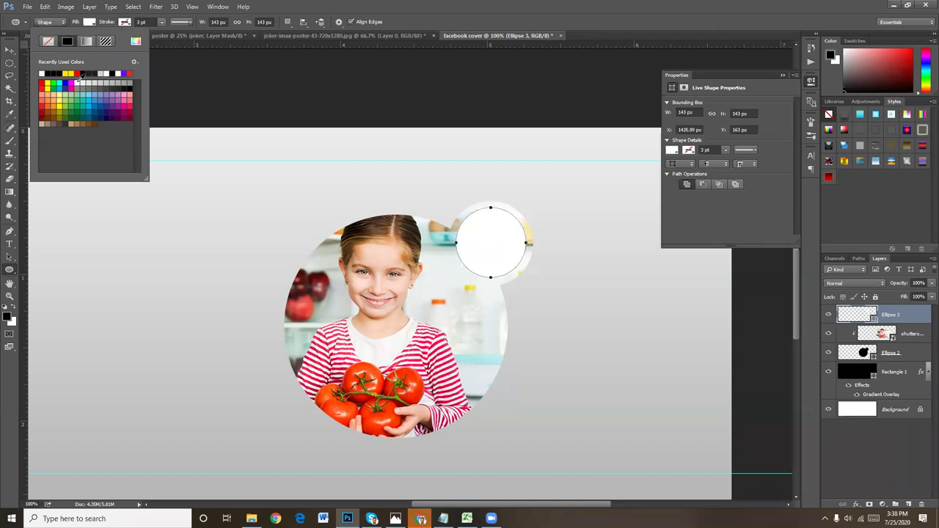
pyautogui.click(7, 51)
pyautogui.hotkey('ctrl', '+')
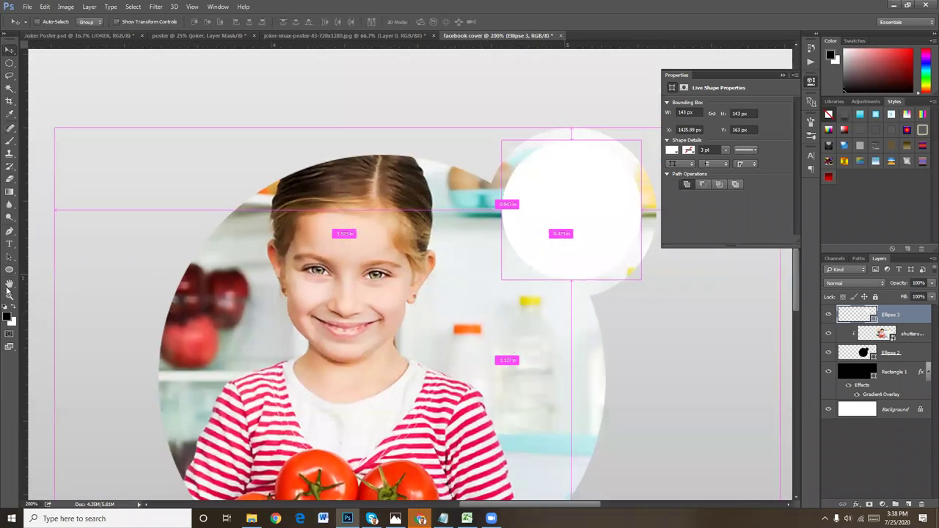
# - Type the two-line date text 16TH / JUNE above the photo circle
pyautogui.press('t')
pyautogui.click(411, 96)
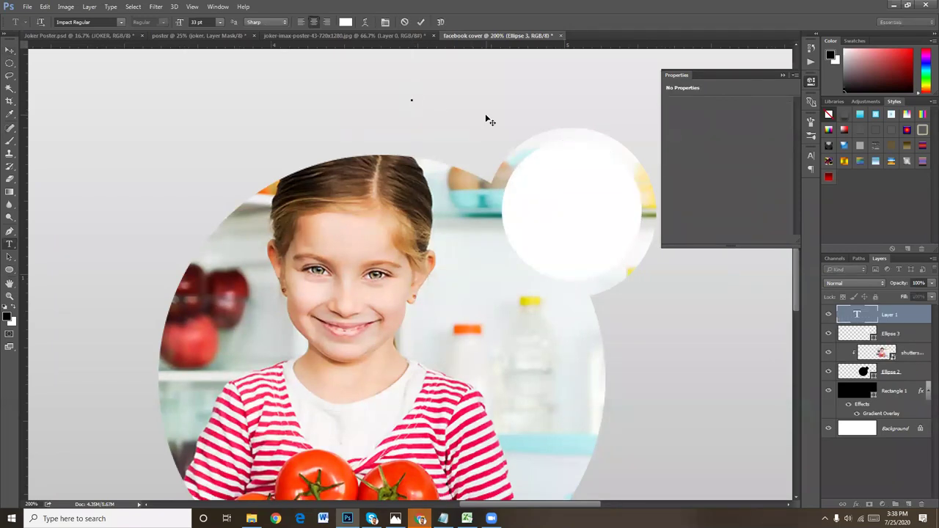
pyautogui.write('100')
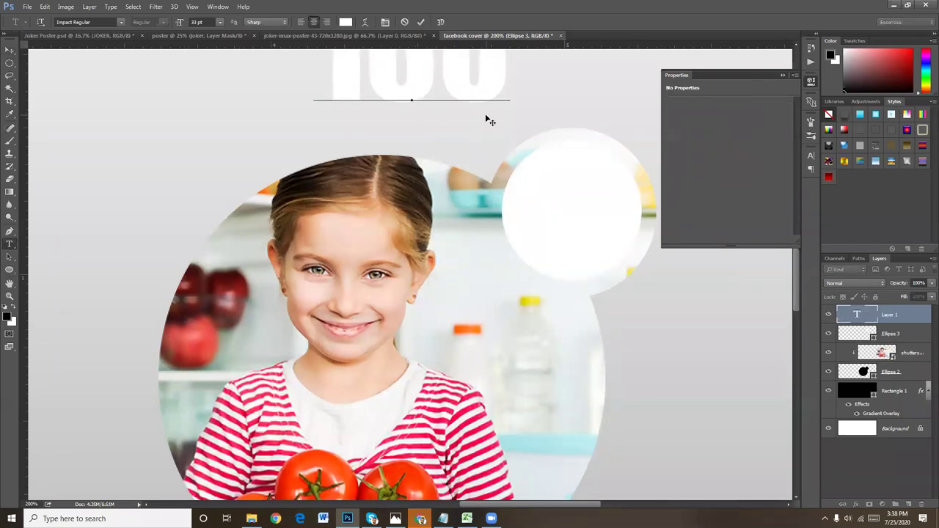
pyautogui.press('BackSpace')
pyautogui.write('th')
pyautogui.press('Return')
pyautogui.write('JU')
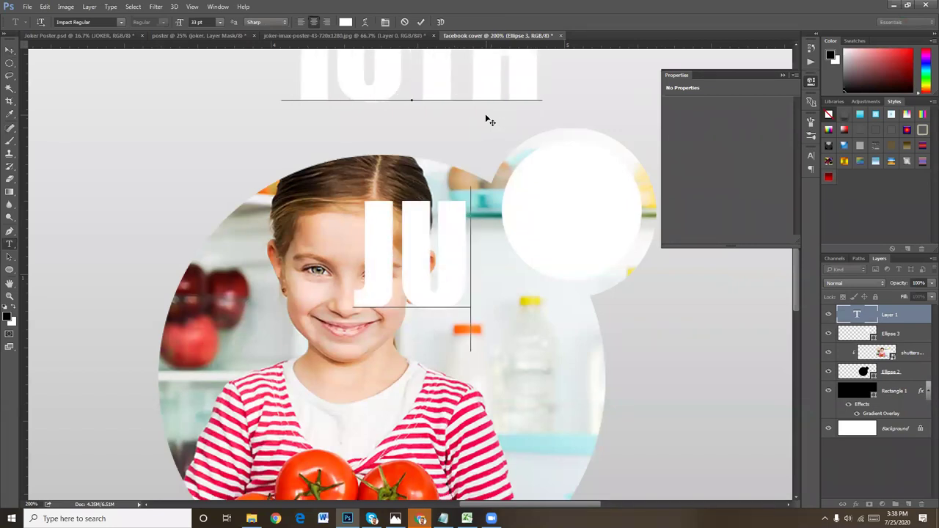
pyautogui.write('NE')
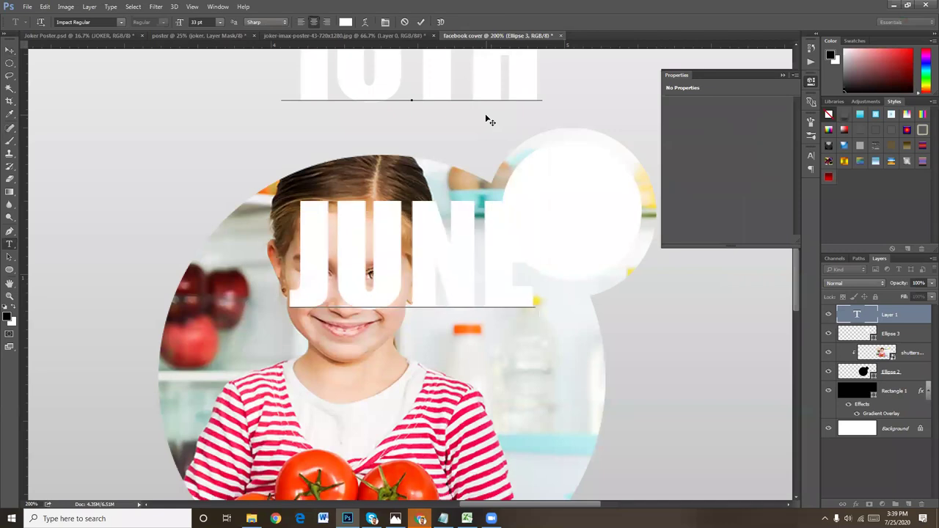
pyautogui.hotkey('ctrl', 'a')
# - Set the date text to 18 pt Raleway Regular
pyautogui.click(219, 22)
pyautogui.click(209, 21)
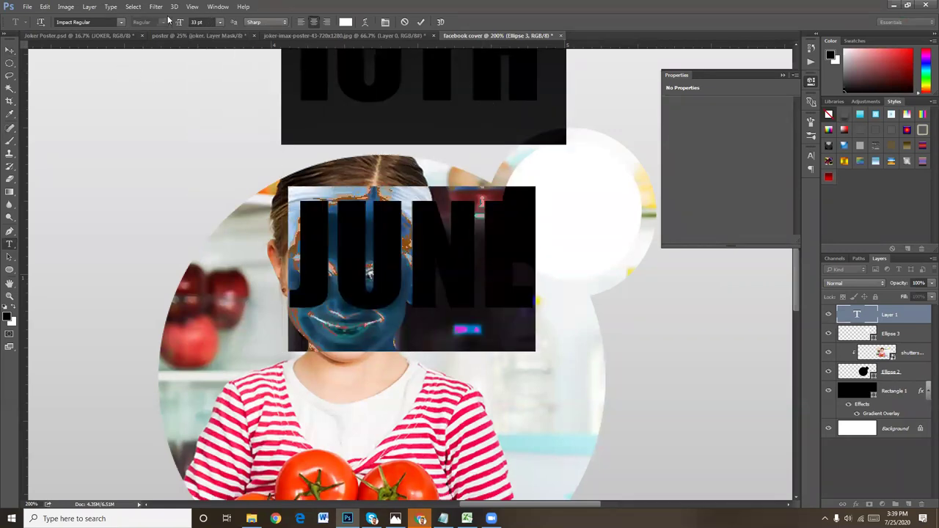
pyautogui.click(210, 21)
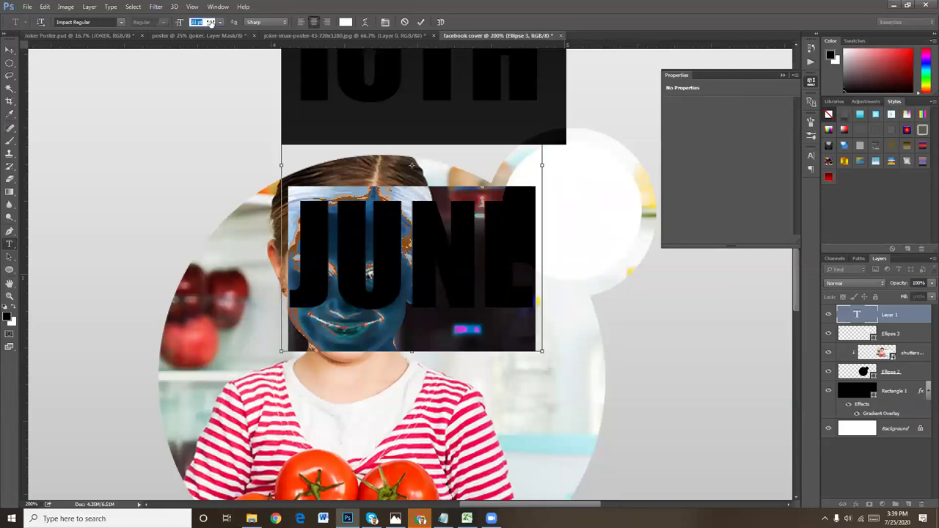
pyautogui.write('18')
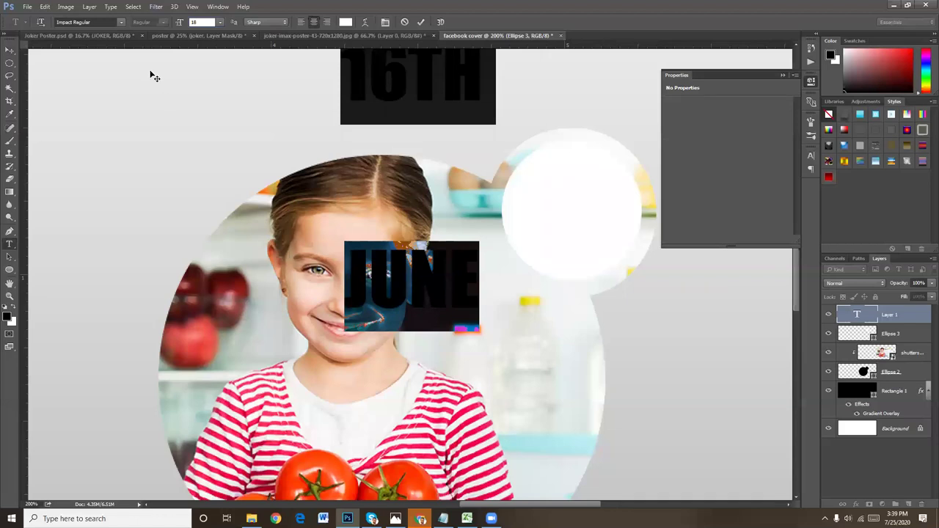
pyautogui.click(96, 23)
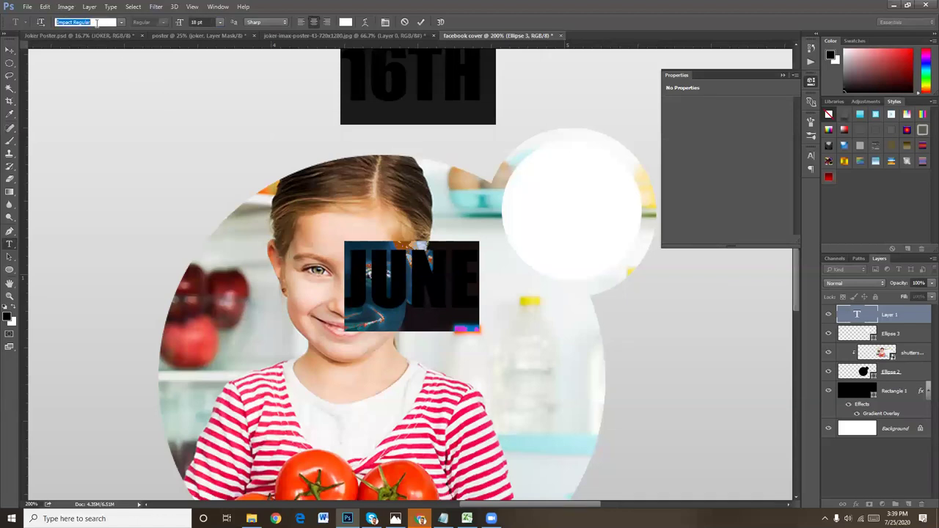
pyautogui.write('ral')
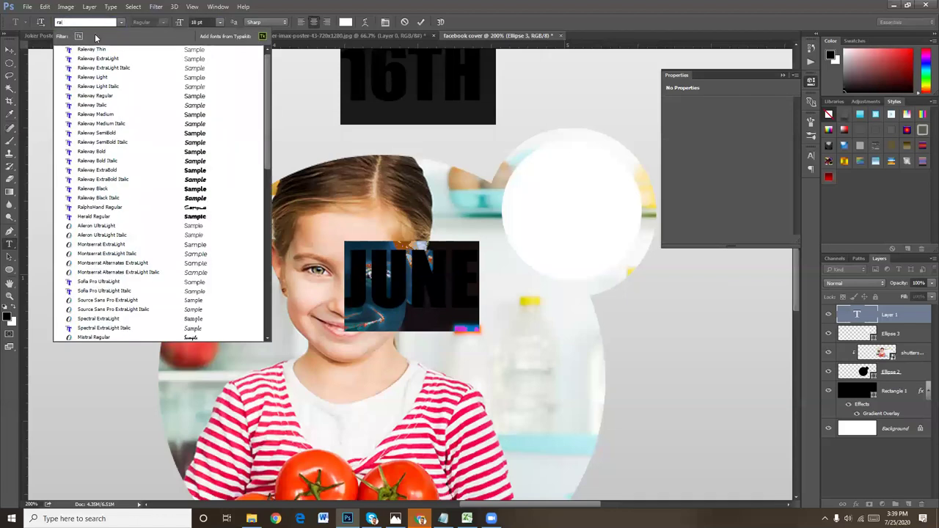
pyautogui.click(107, 97)
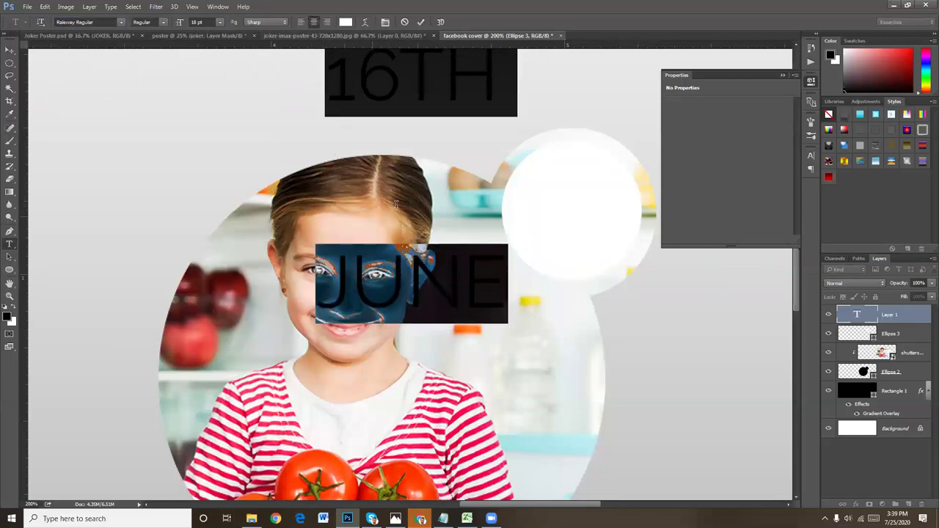
# - Set the date text leading to (Auto) in the Character panel and commit
pyautogui.scroll(1, 404, 227)
pyautogui.click(385, 23)
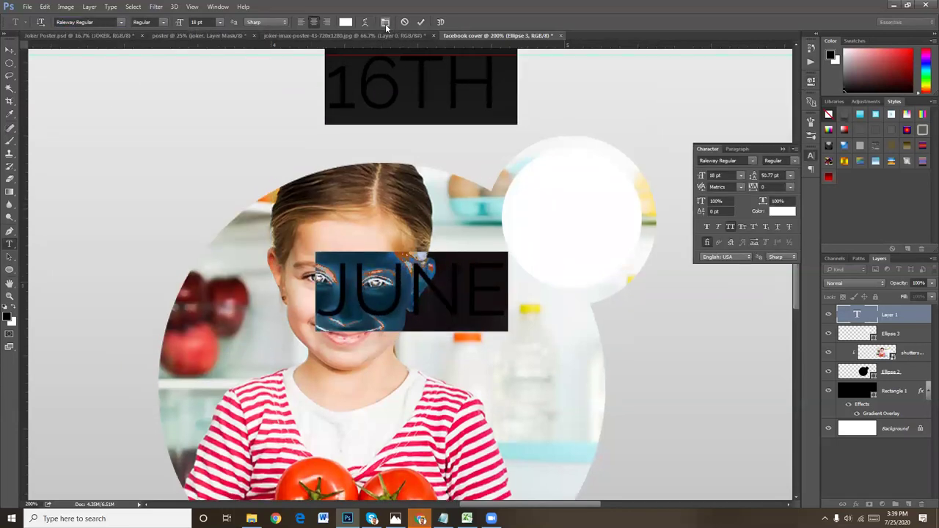
pyautogui.click(792, 176)
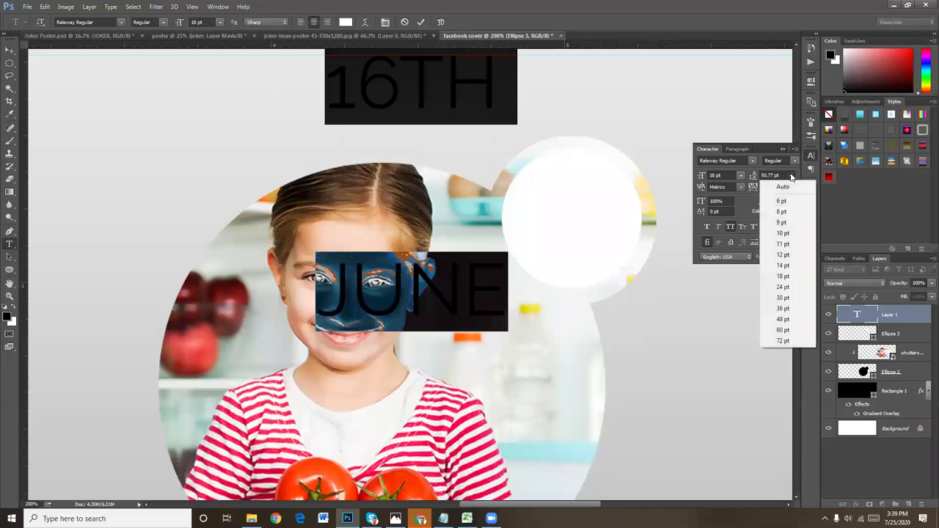
pyautogui.click(787, 184)
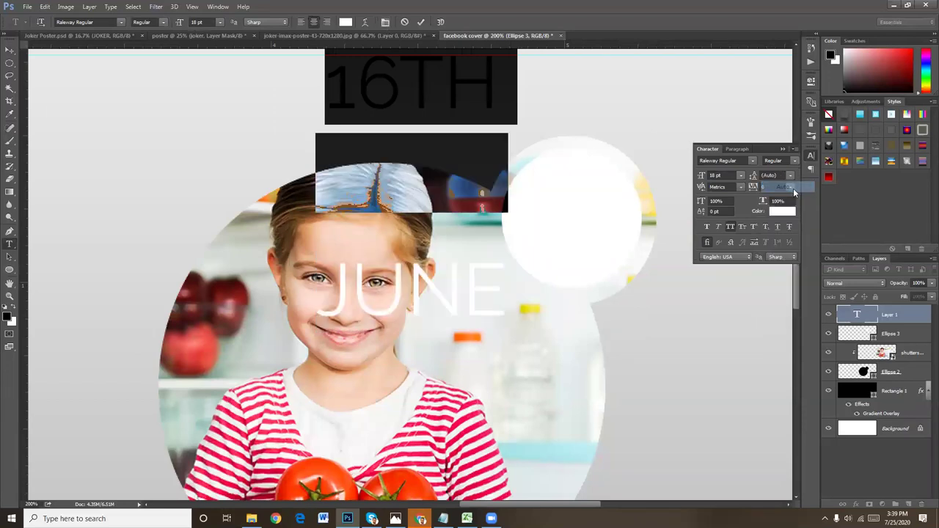
pyautogui.click(9, 50)
# - Move the date text onto the white circle and scale it down to fit
pyautogui.moveTo(431, 101); pyautogui.dragTo(456, 242)
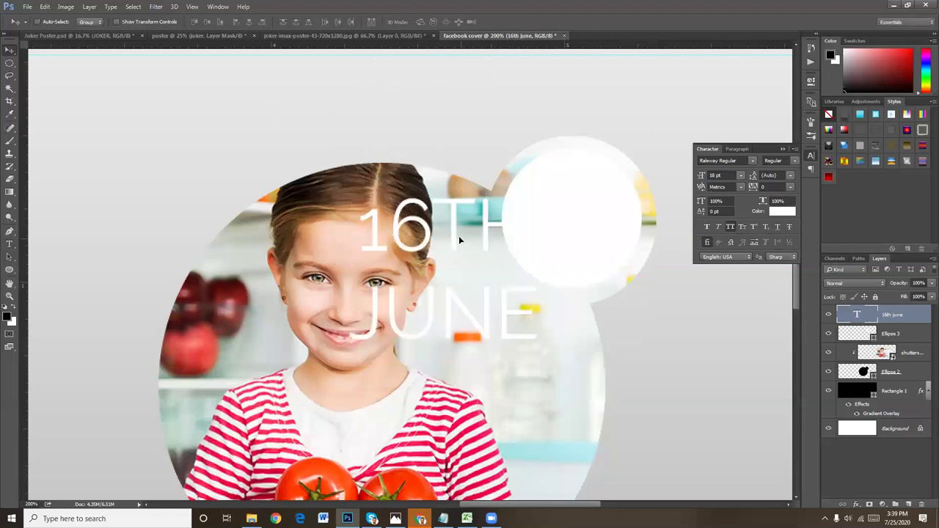
pyautogui.hotkey('ctrl', 't')
pyautogui.moveTo(539, 188)
pyautogui.mouseDown()
pyautogui.moveTo(435, 281)
pyautogui.moveTo(584, 196)
pyautogui.mouseUp()
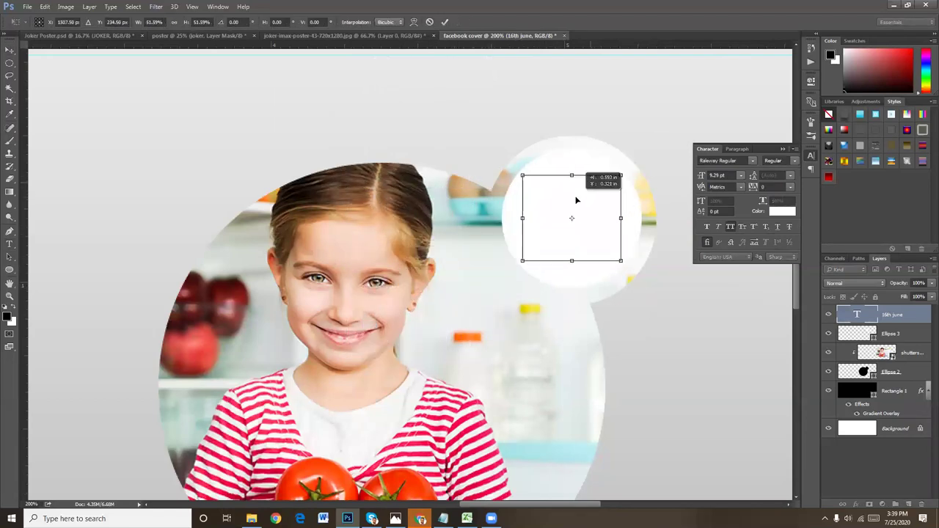
pyautogui.press('Return')
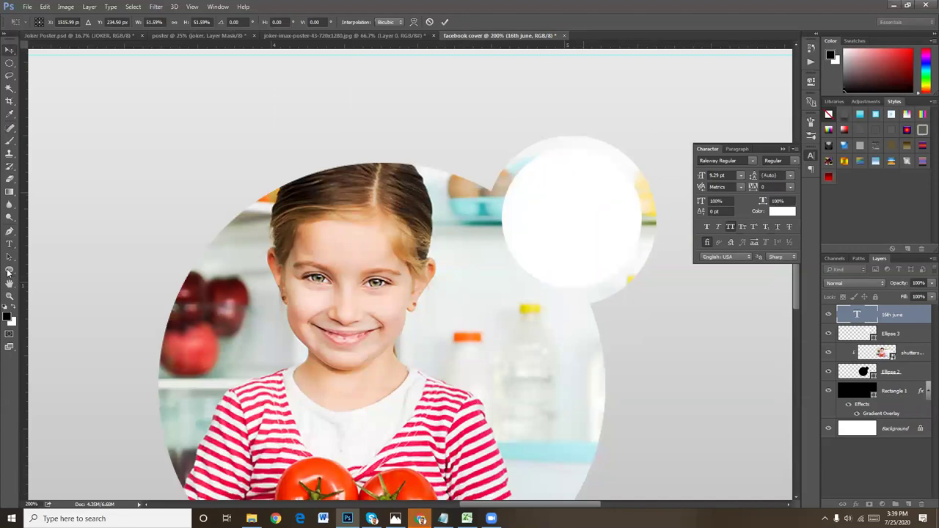
# - Colour the date text black (000000) and centre it in the circle
pyautogui.click(575, 214)
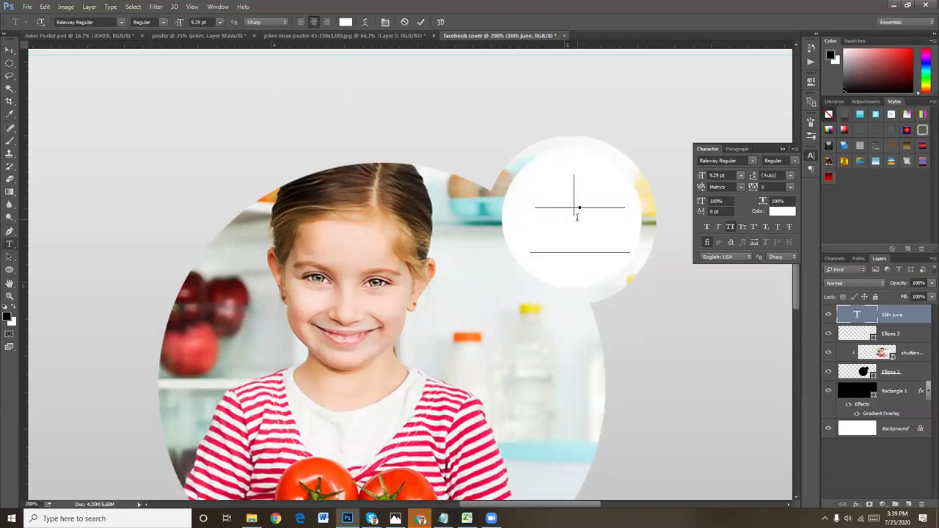
pyautogui.hotkey('ctrl', 'a')
pyautogui.click(344, 22)
pyautogui.click(628, 277)
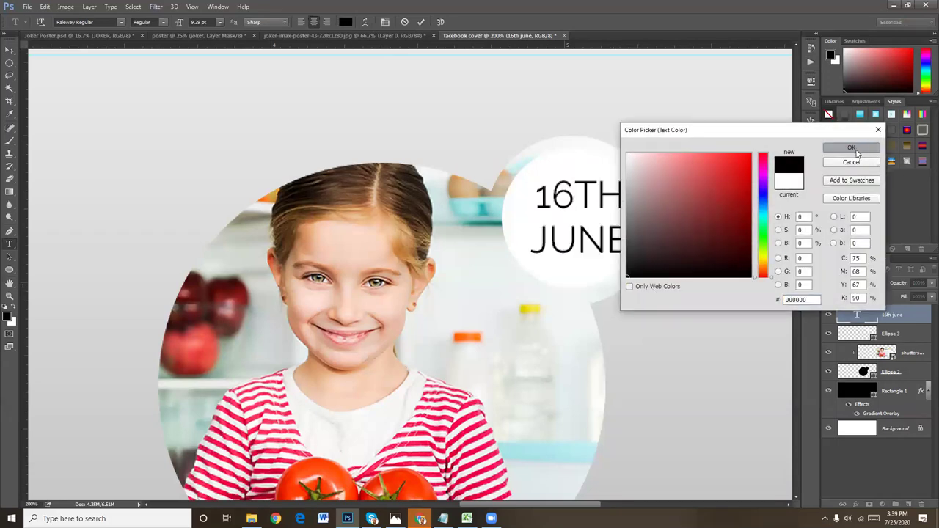
pyautogui.click(856, 149)
pyautogui.click(10, 49)
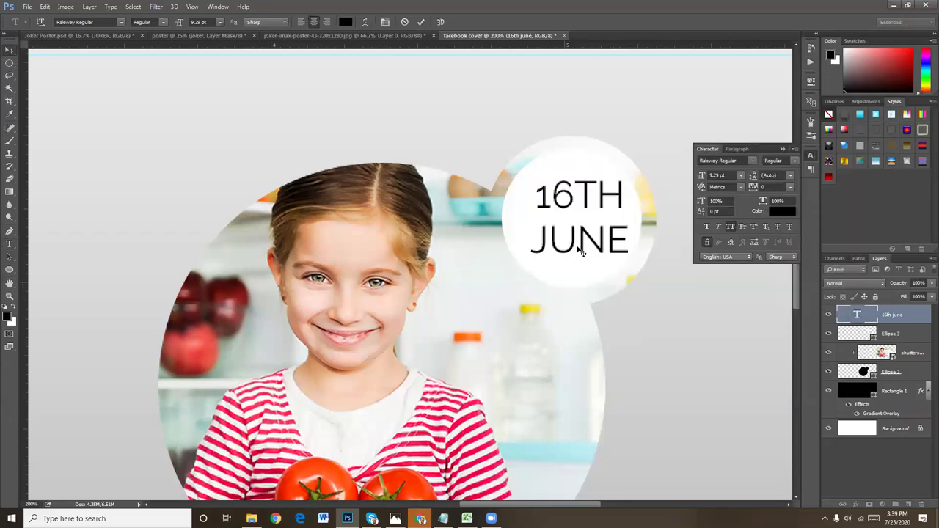
pyautogui.moveTo(586, 249); pyautogui.dragTo(574, 244)
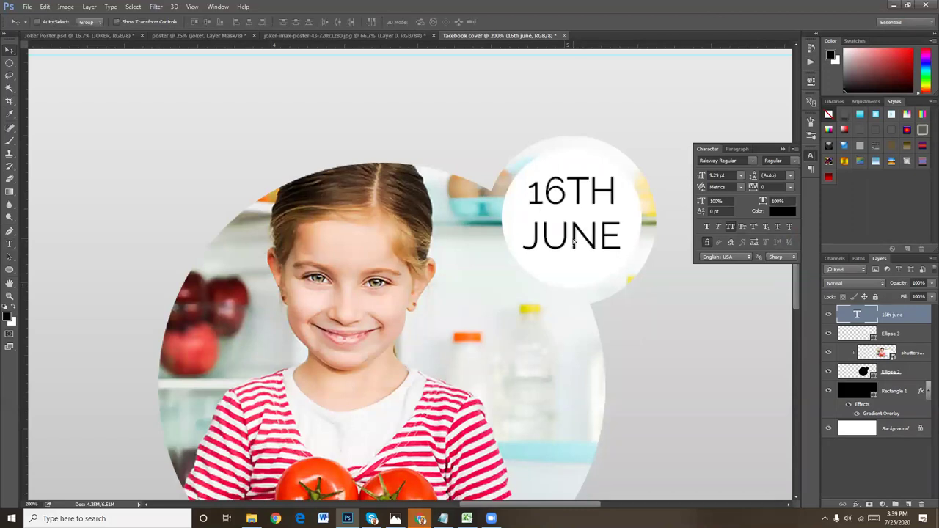
# - Make the word JUNE bold
pyautogui.click(10, 244)
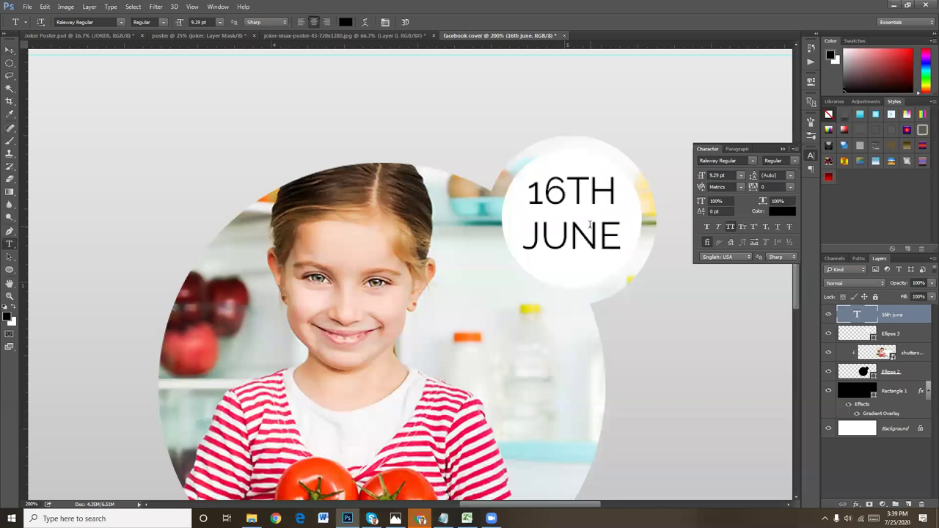
pyautogui.doubleClick(589, 228)
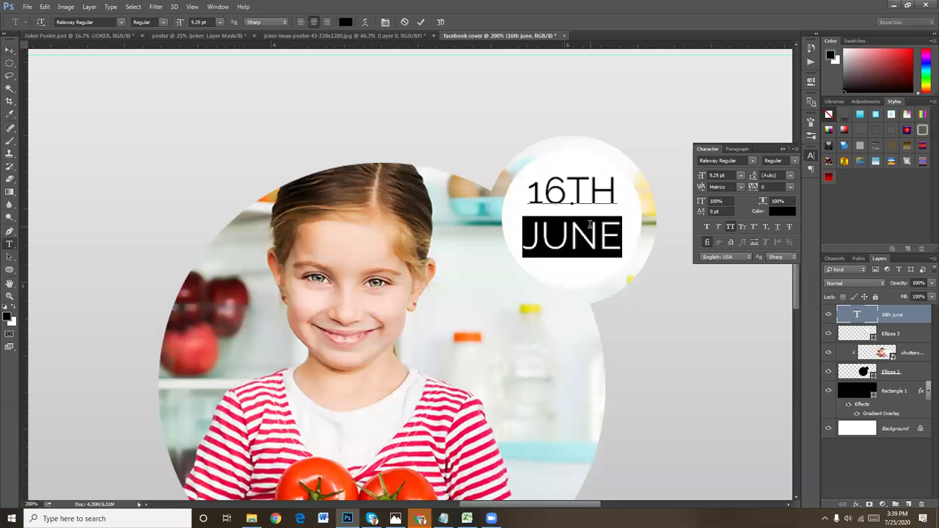
pyautogui.click(219, 27)
pyautogui.click(219, 27)
pyautogui.click(219, 27)
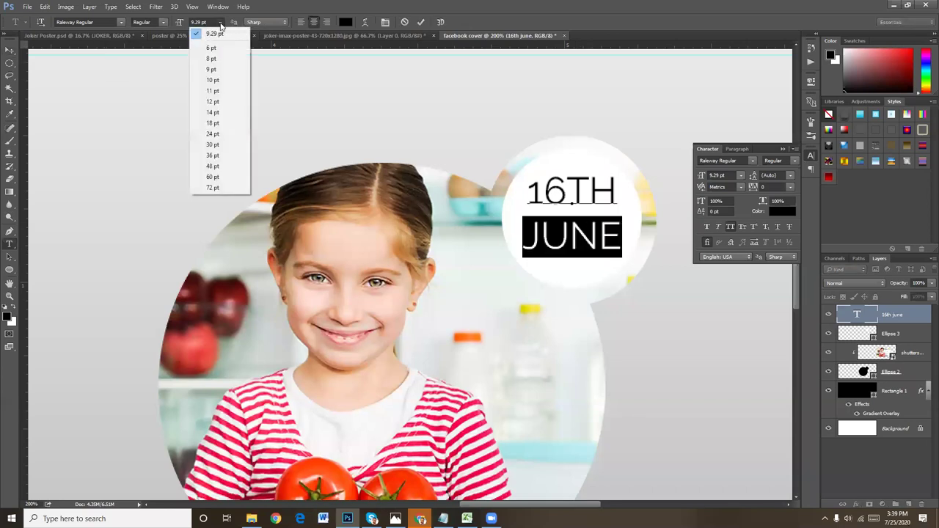
pyautogui.click(220, 26)
pyautogui.click(164, 22)
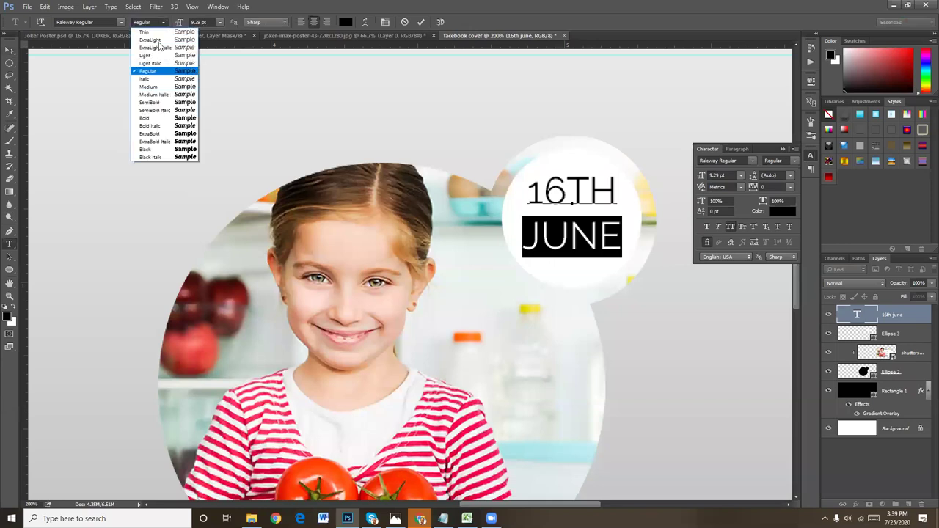
pyautogui.click(152, 118)
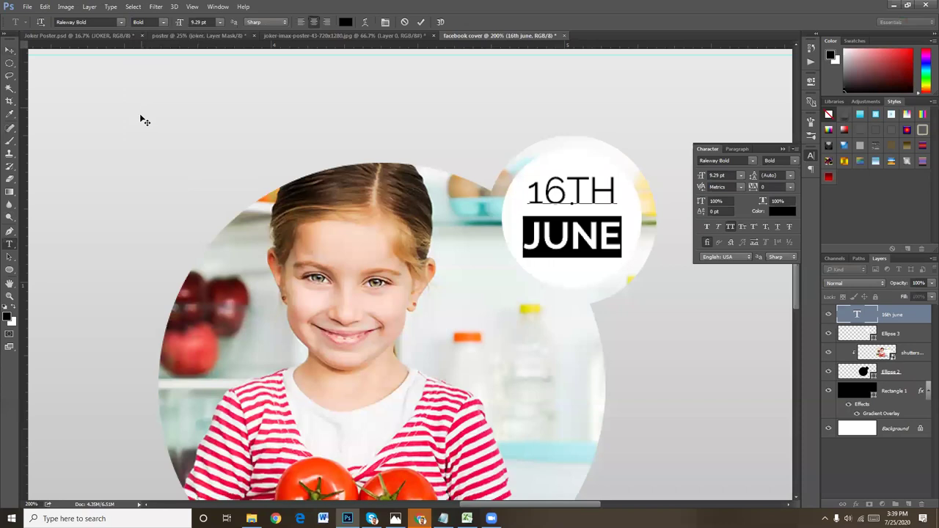
# - Reduce 16TH to 5 pt font size
pyautogui.doubleClick(561, 188)
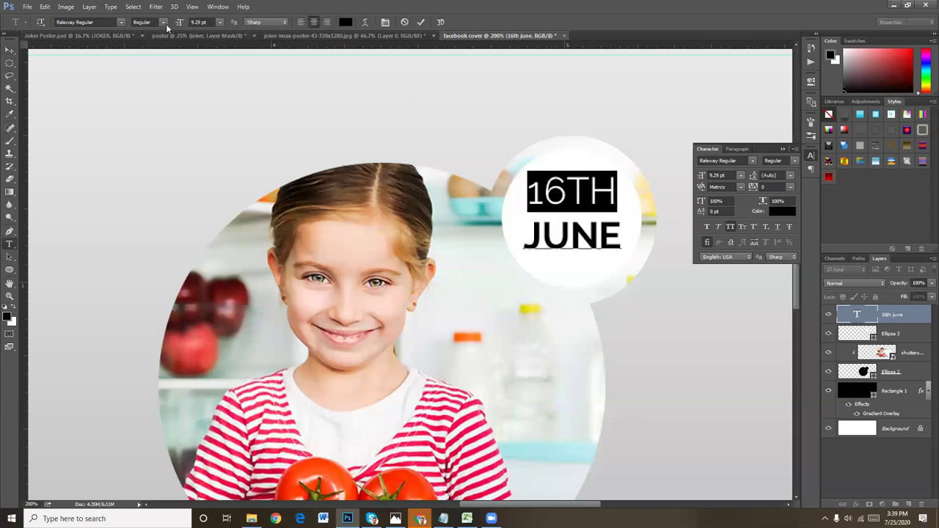
pyautogui.click(212, 23)
pyautogui.write('7')
pyautogui.press('Return')
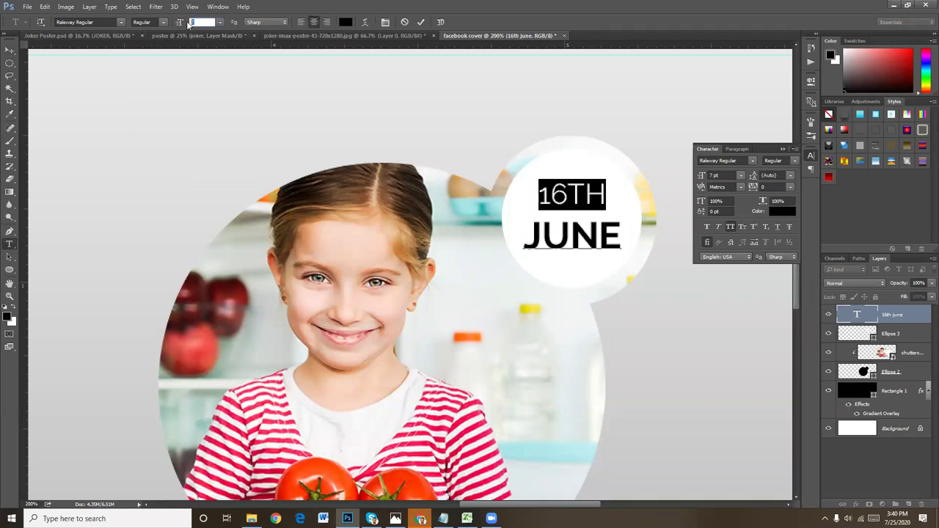
pyautogui.press('Down')
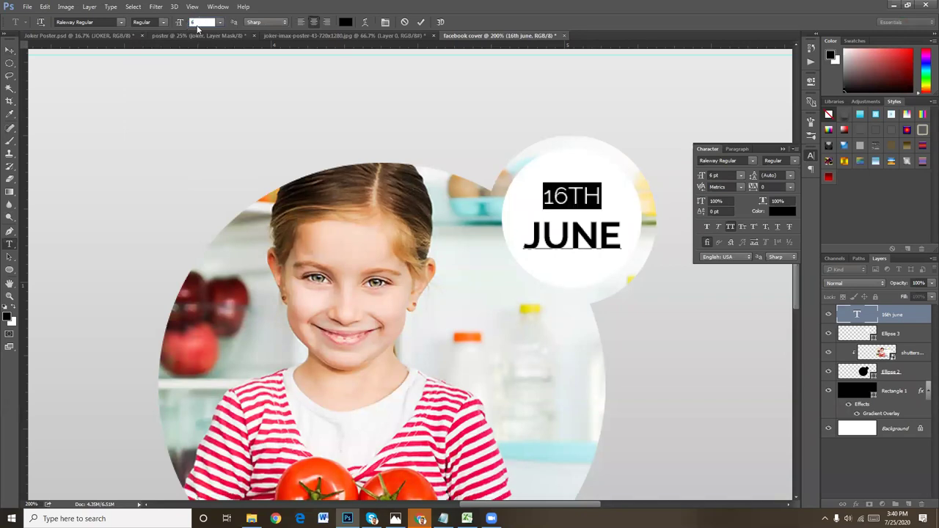
pyautogui.press('Down')
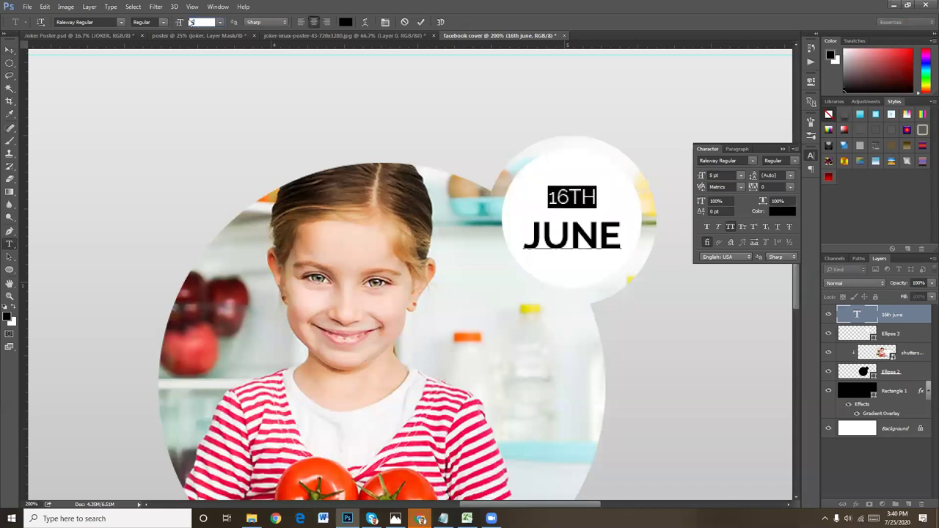
# - Left-align both date lines and commit the text edits
pyautogui.press('Left')
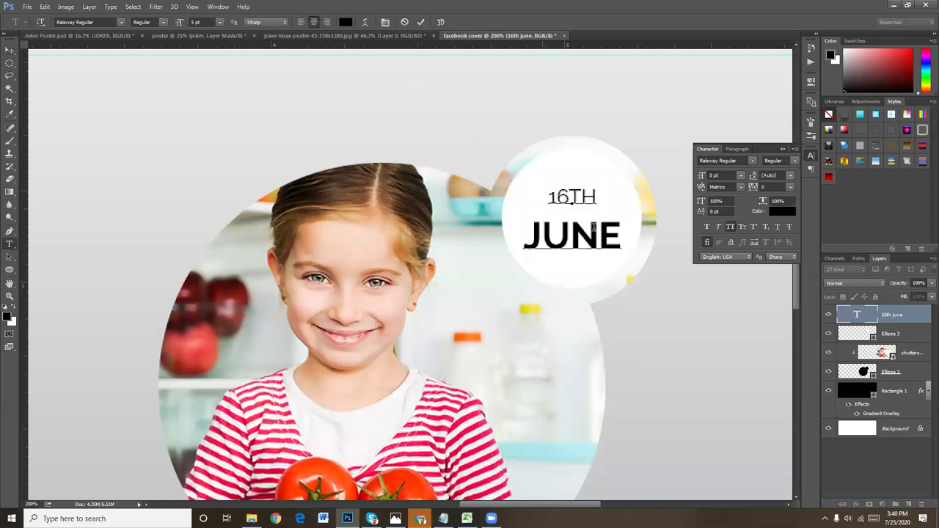
pyautogui.hotkey('ctrl', 'a')
pyautogui.click(301, 21)
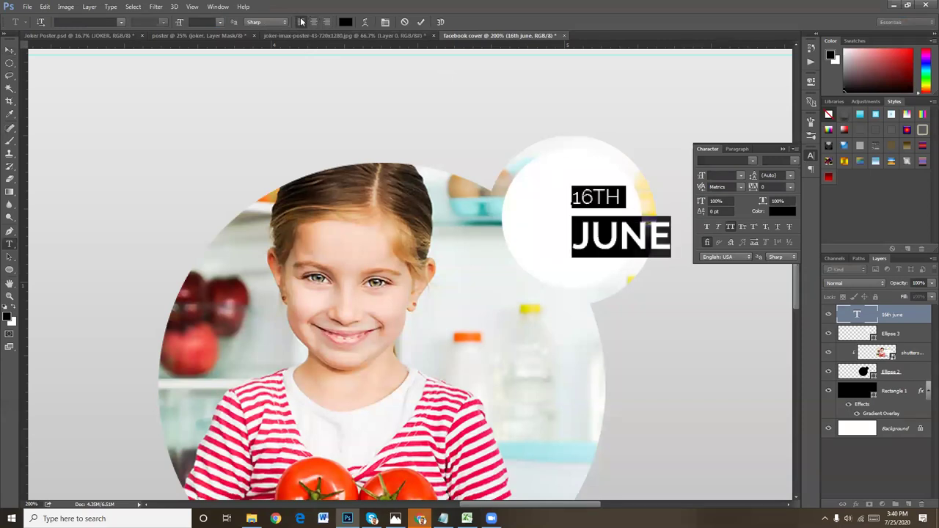
pyautogui.click(9, 50)
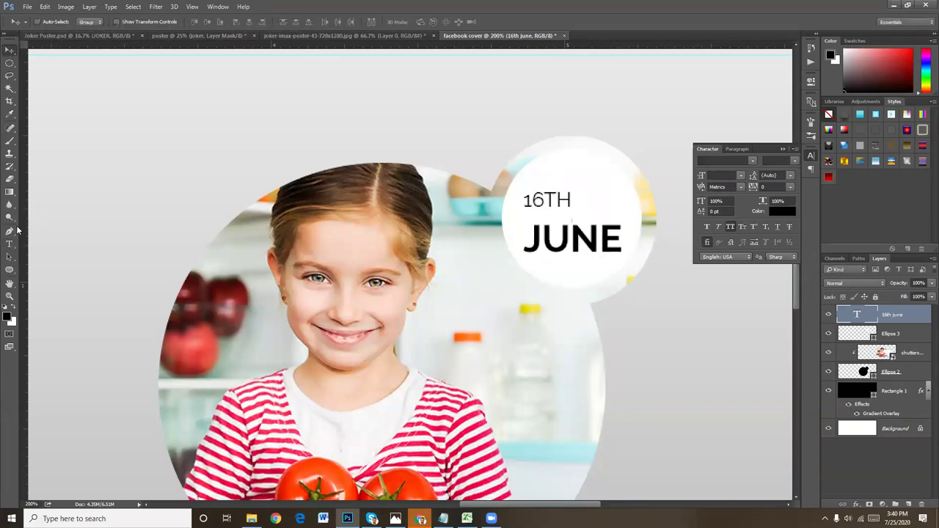
# - Tighten the line spacing between 16TH and JUNE
pyautogui.click(9, 243)
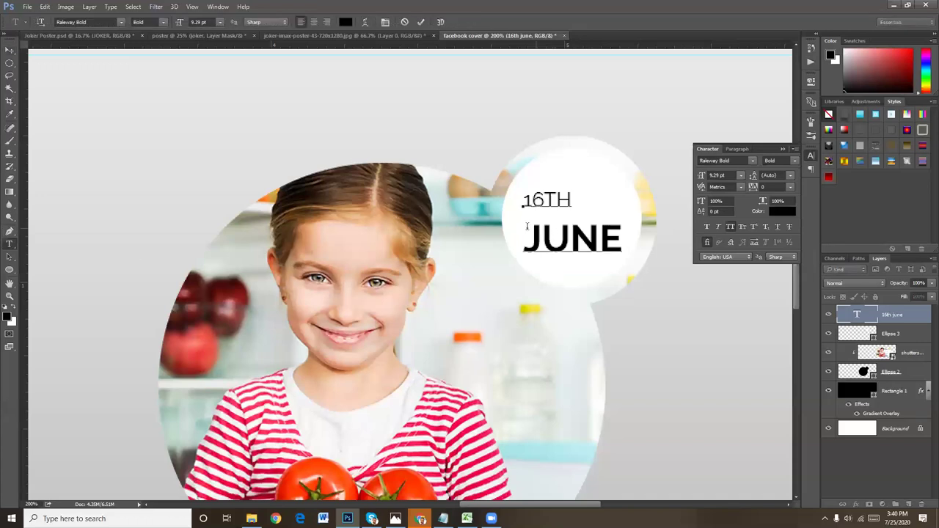
pyautogui.moveTo(523, 238); pyautogui.dragTo(646, 245)
pyautogui.press('ctrl')
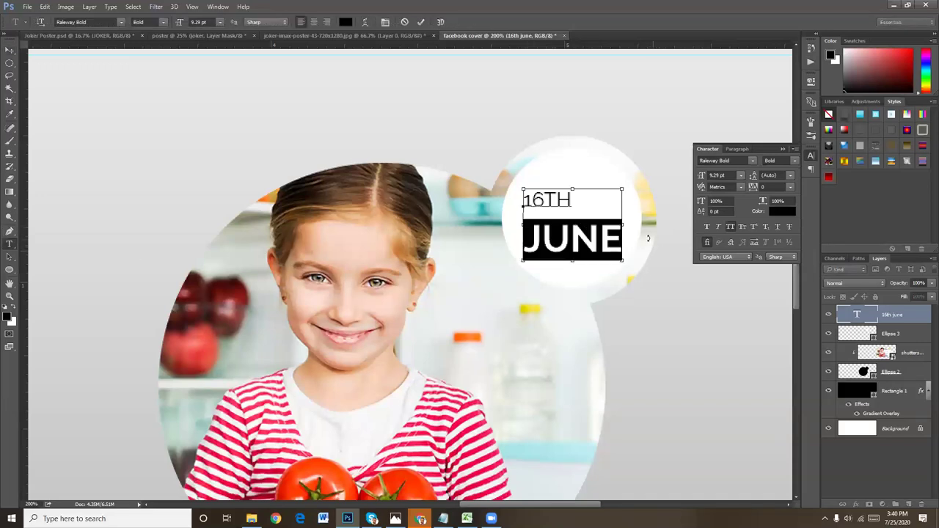
pyautogui.hotkey('ctrl', 'a')
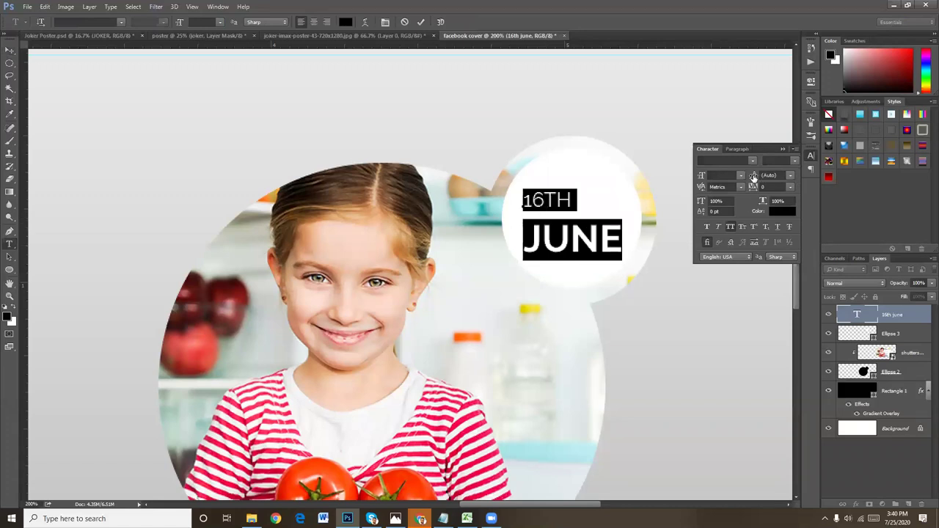
pyautogui.moveTo(753, 178); pyautogui.dragTo(756, 179)
pyautogui.click(10, 50)
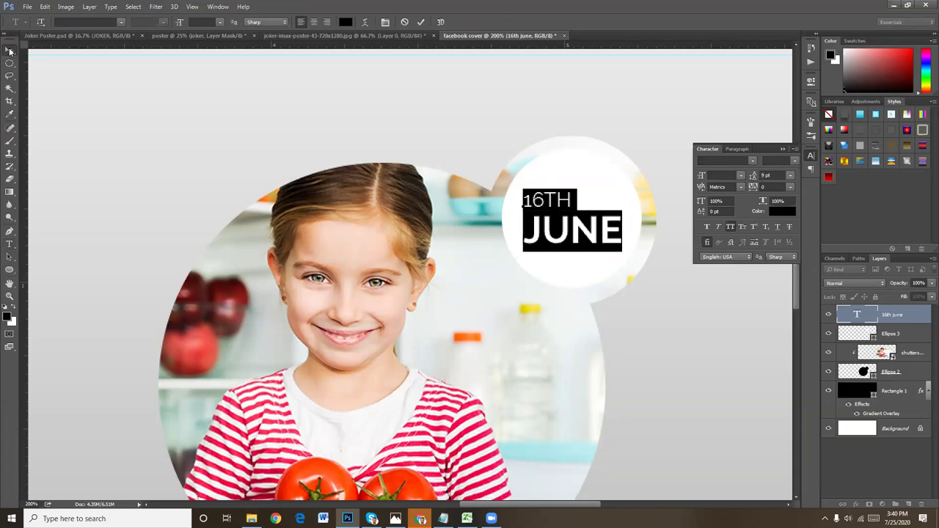
# - Scale the 16TH JUNE text up to about 103% and zoom out
pyautogui.click(566, 242)
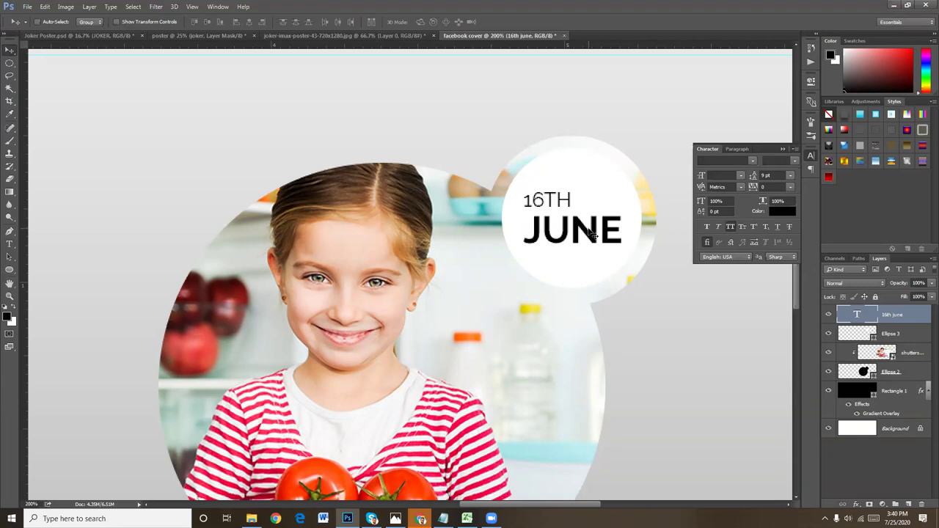
pyautogui.hotkey('ctrl', 't')
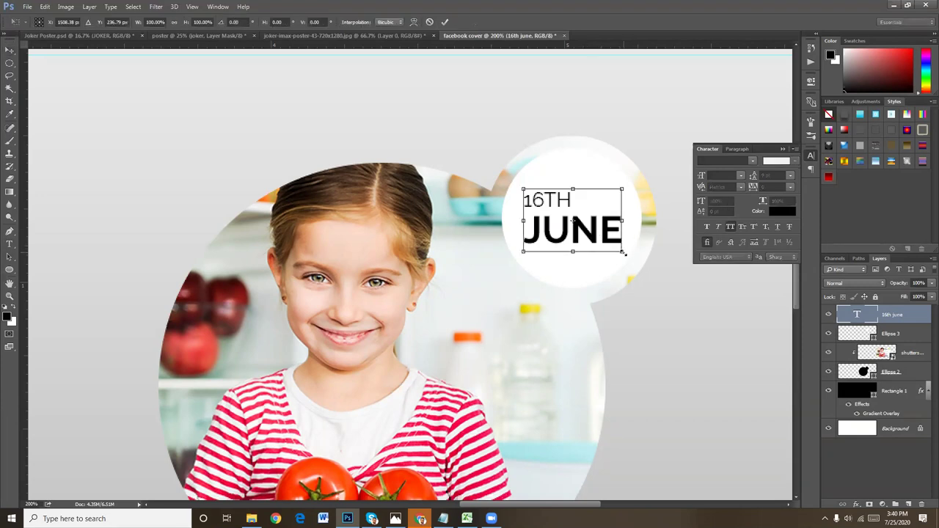
pyautogui.moveTo(623, 252); pyautogui.dragTo(626, 255)
pyautogui.press('Return')
pyautogui.hotkey('ctrl', '-')
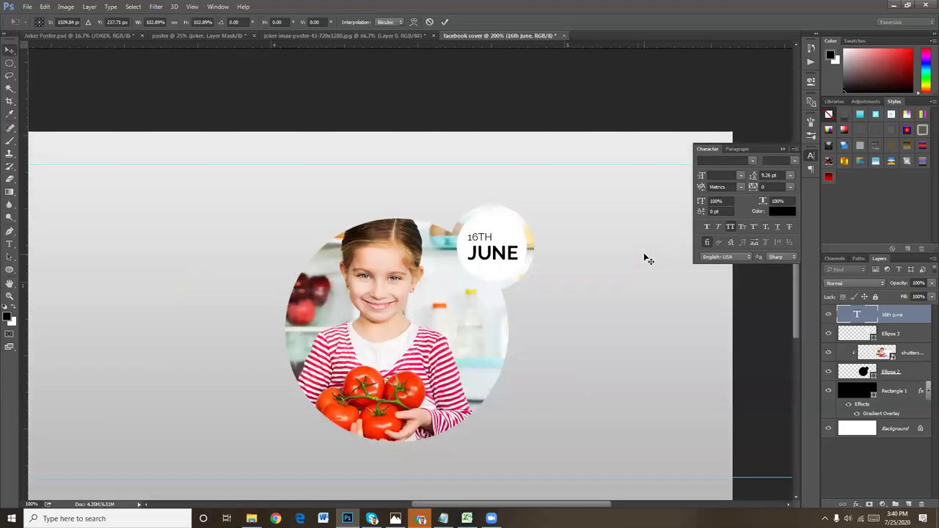
pyautogui.hotkey('ctrl', '-')
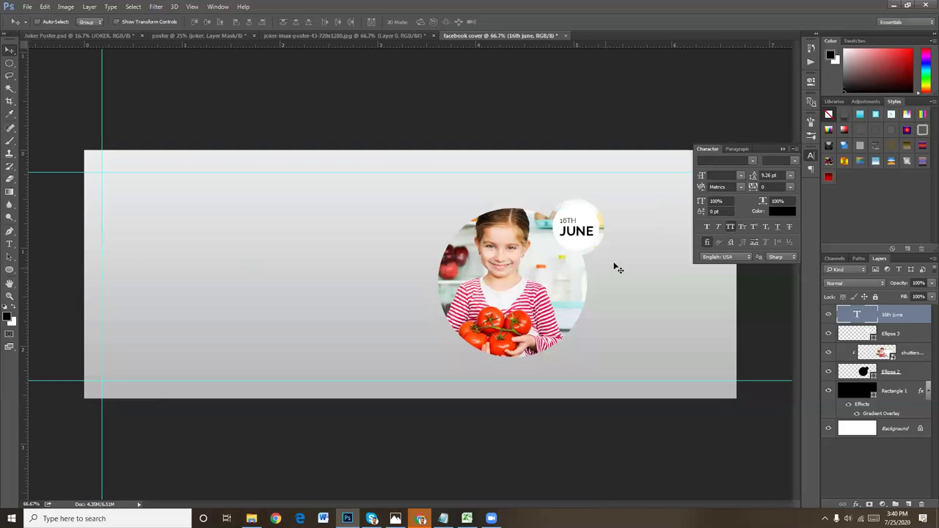
# - Give Ellipse 3, the white date badge circle, a 3 px light teal (8fd1cc) Stroke effect
pyautogui.click(895, 335)
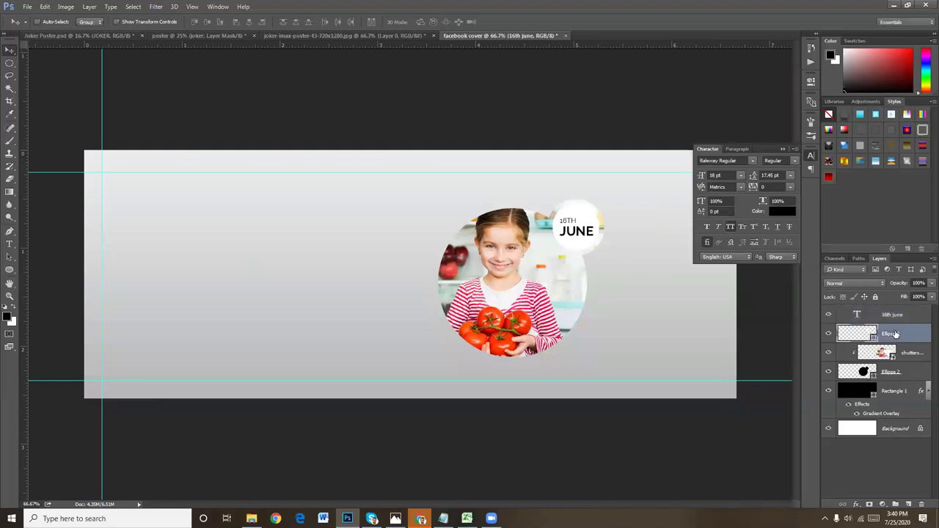
pyautogui.click(855, 505)
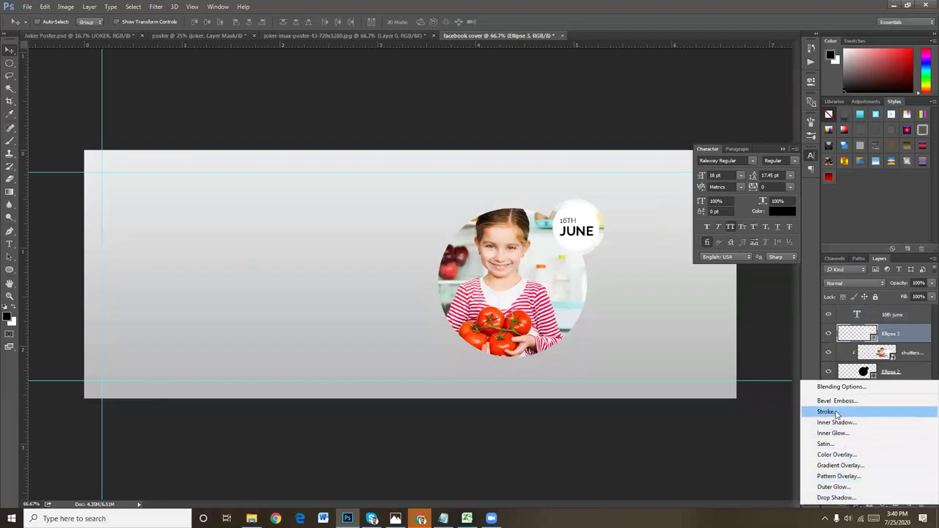
pyautogui.click(531, 76)
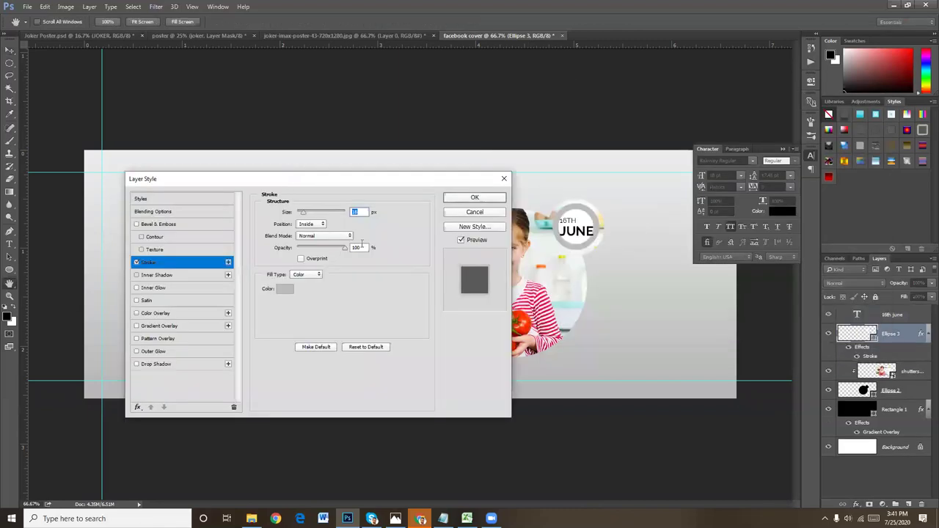
pyautogui.write('1')
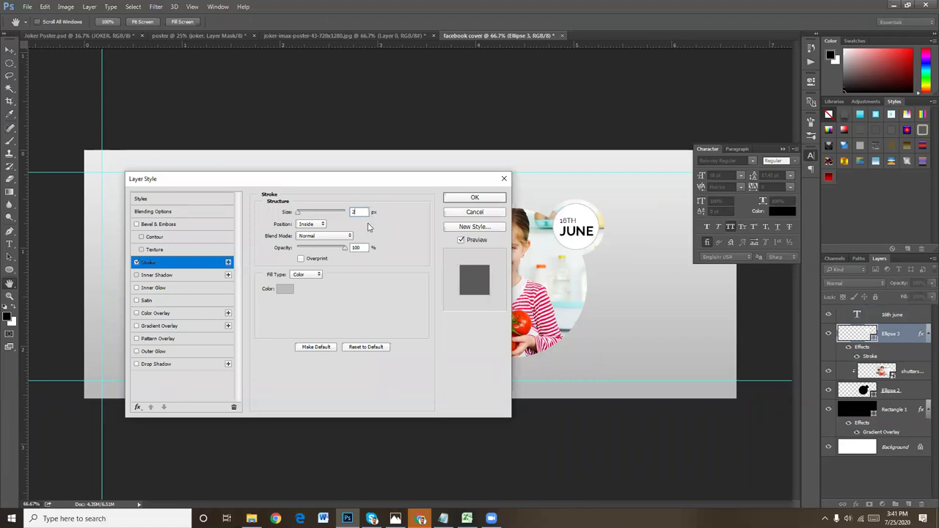
pyautogui.click(287, 289)
pyautogui.click(540, 290)
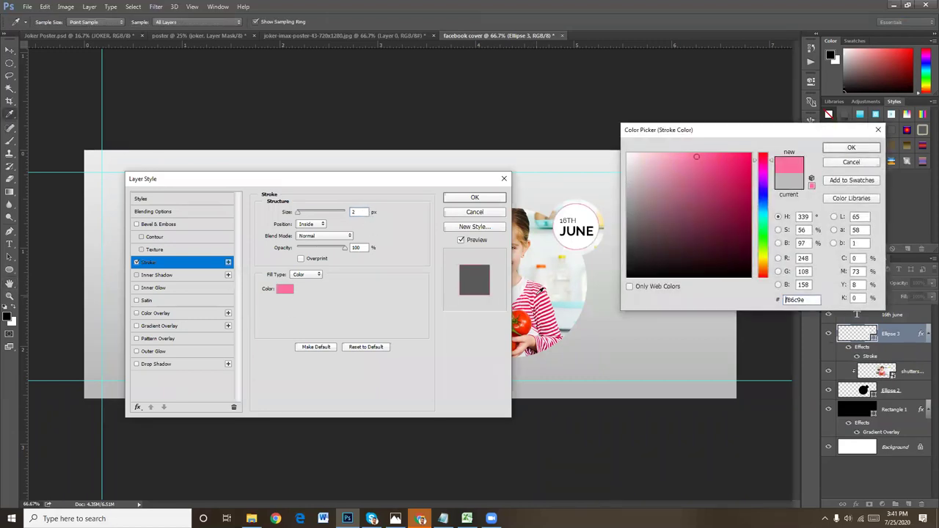
pyautogui.click(547, 220)
pyautogui.click(545, 220)
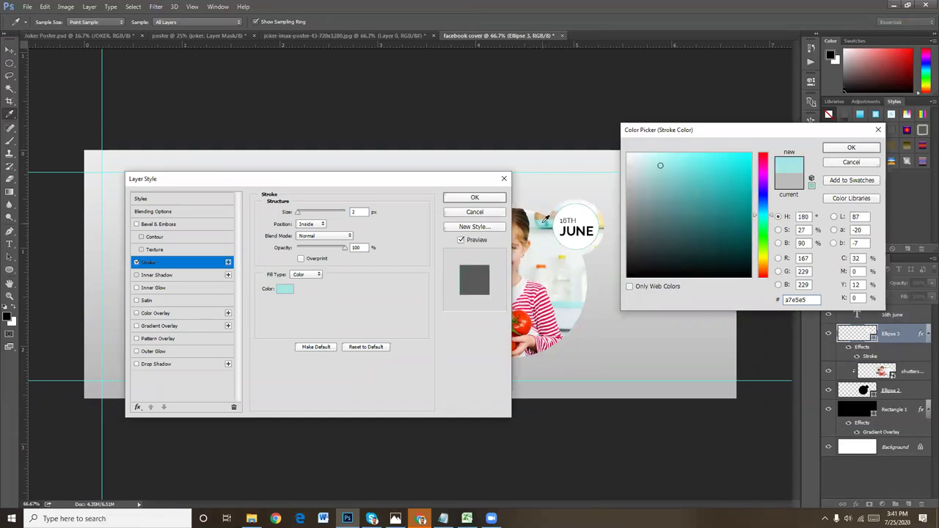
pyautogui.click(546, 220)
pyautogui.click(546, 220)
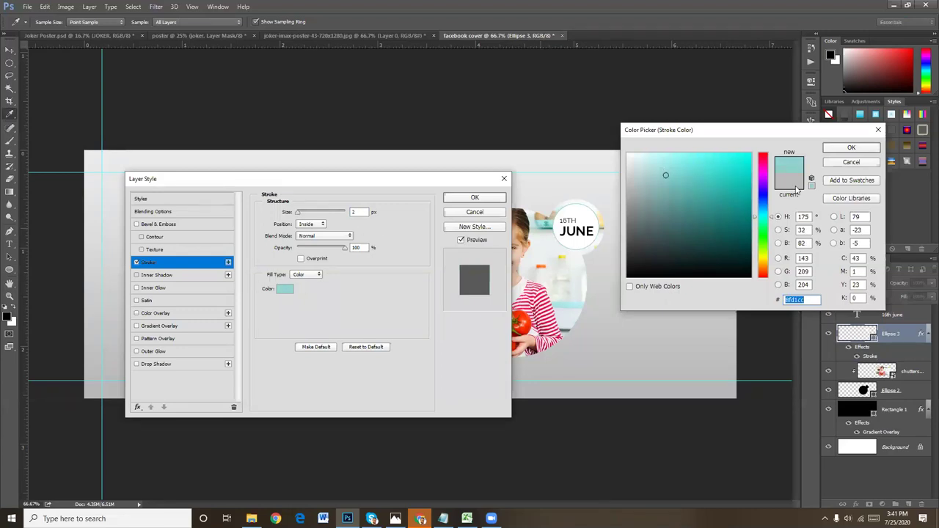
pyautogui.click(851, 149)
pyautogui.write('3')
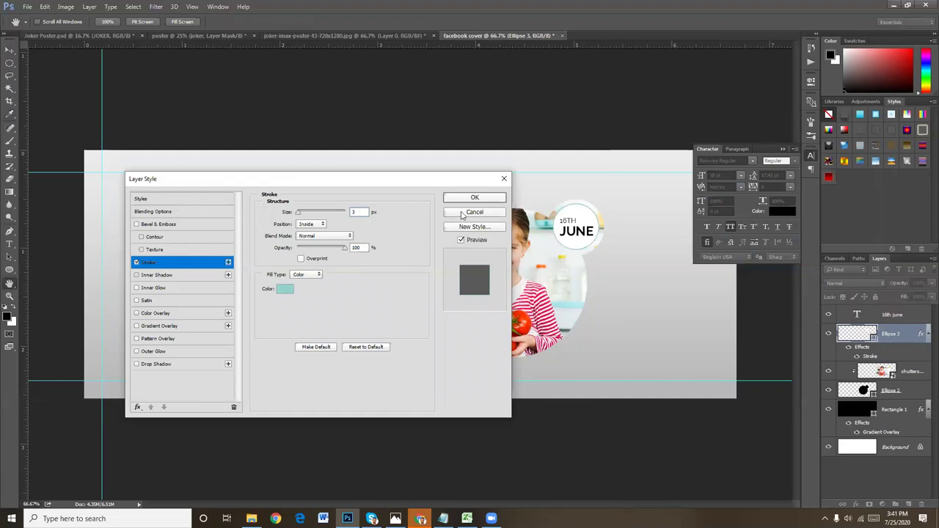
pyautogui.click(475, 198)
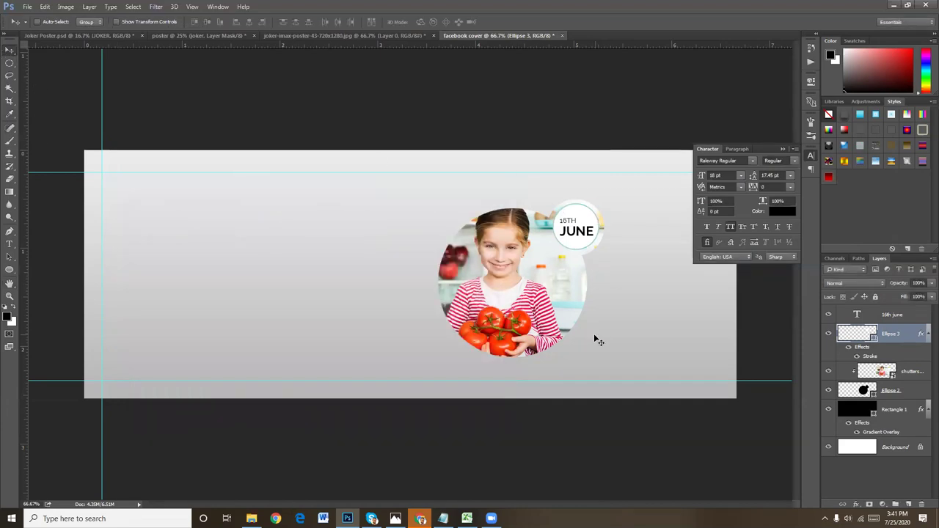
# - Group the 16TH JUNE text, Ellipse 3, girl photo and Rectangle 1 layers into Group 1
pyautogui.click(908, 315)
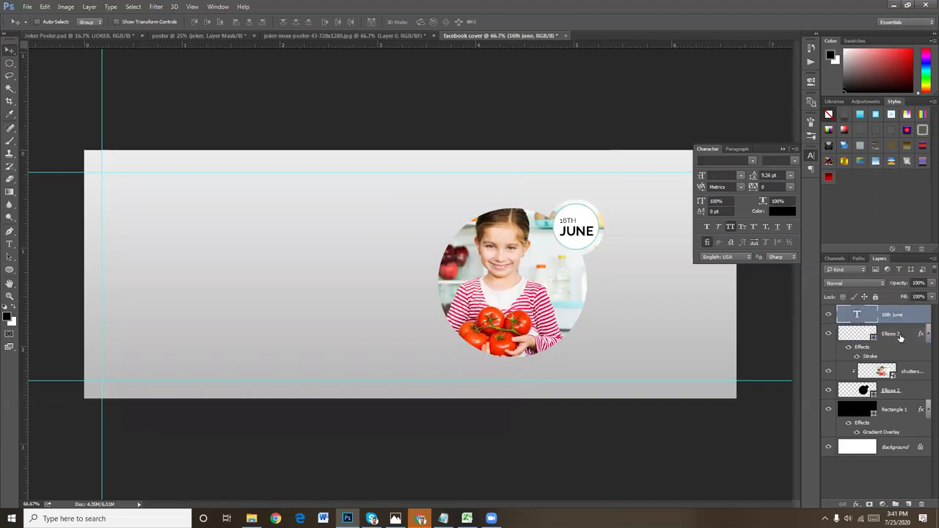
pyautogui.keyDown('shift'); pyautogui.click(900, 335); pyautogui.keyUp('shift')
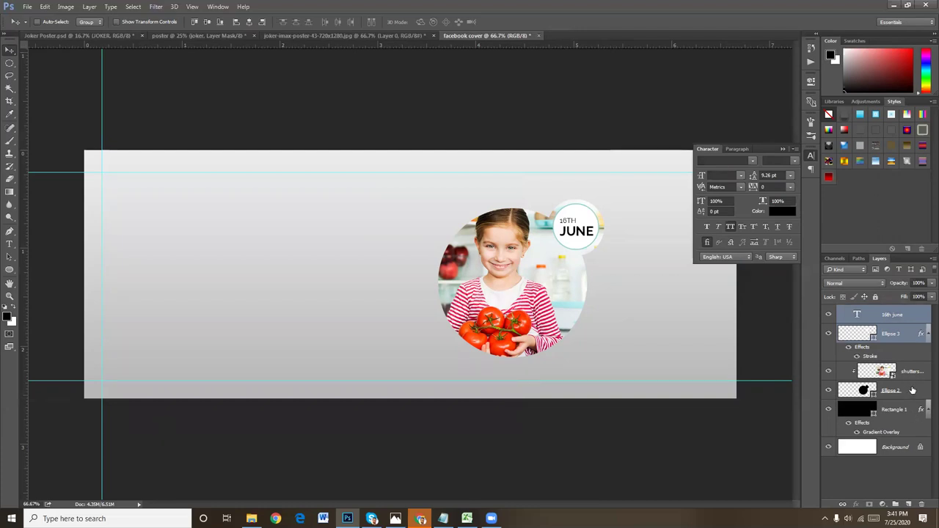
pyautogui.keyDown('shift'); pyautogui.click(910, 378); pyautogui.keyUp('shift')
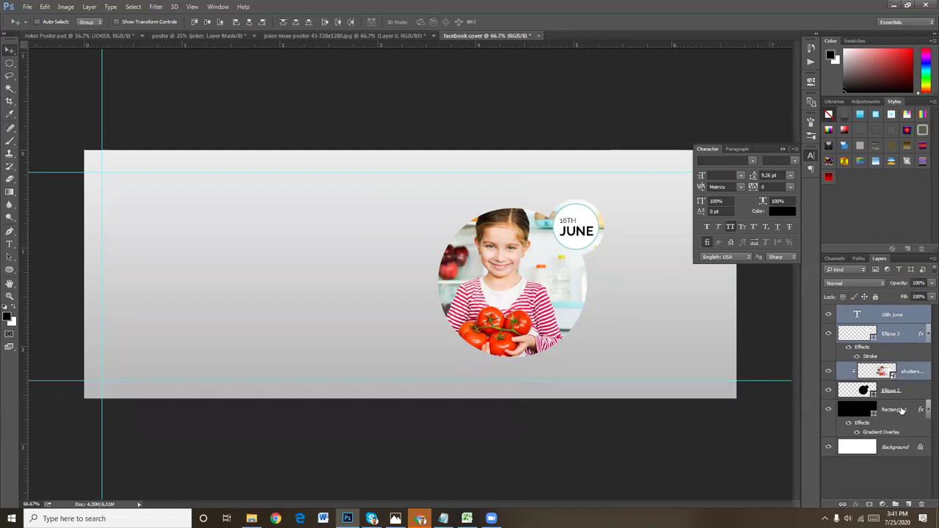
pyautogui.keyDown('shift'); pyautogui.click(901, 411); pyautogui.keyUp('shift')
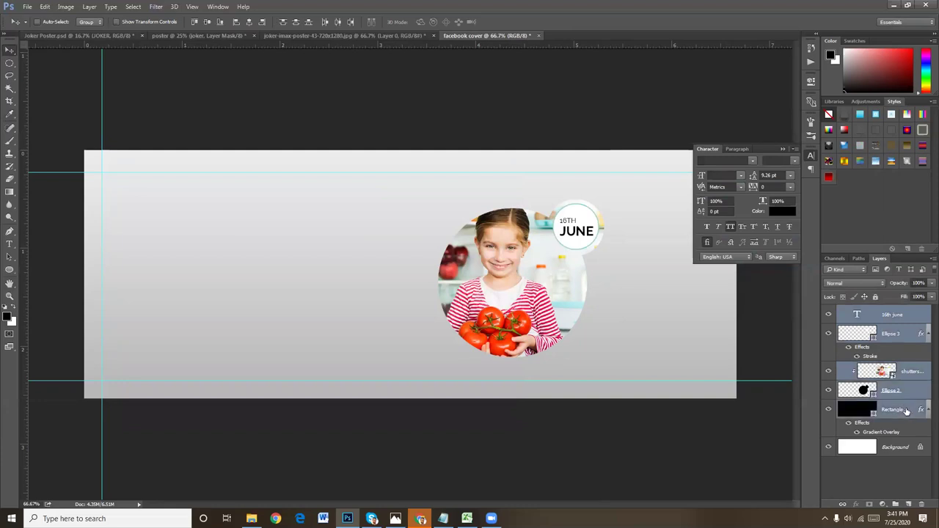
pyautogui.hotkey('ctrl', 'g')
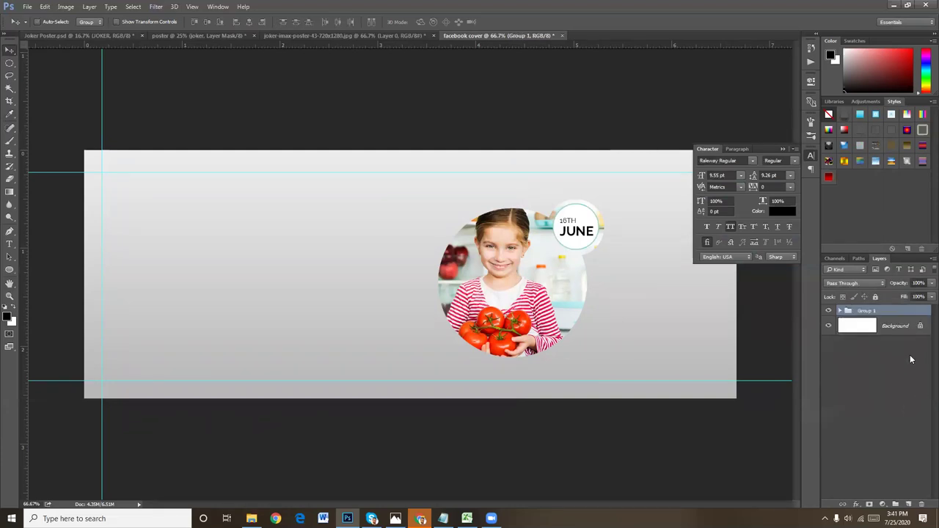
# - Duplicate Group 1 and try several left-hand positions for the copy, undoing each attempt
pyautogui.hotkey('ctrl', 'j')
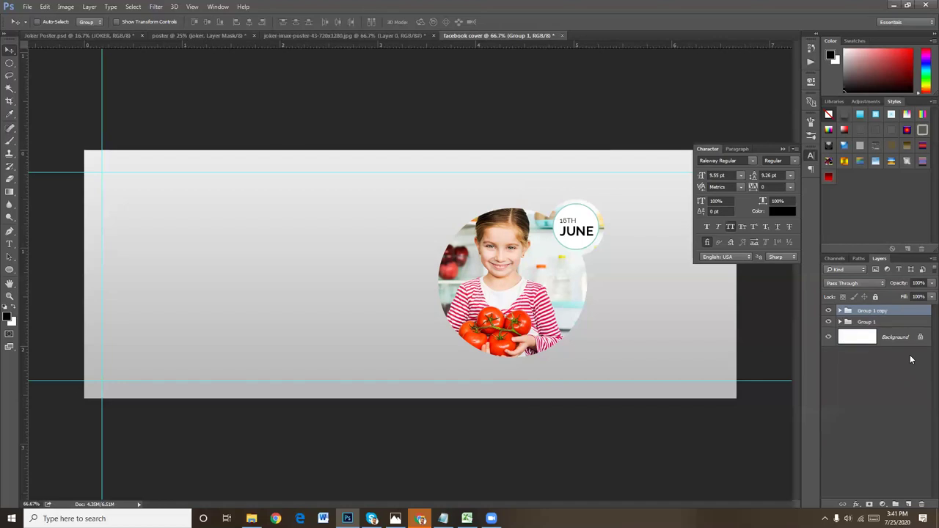
pyautogui.moveTo(562, 298); pyautogui.dragTo(448, 295)
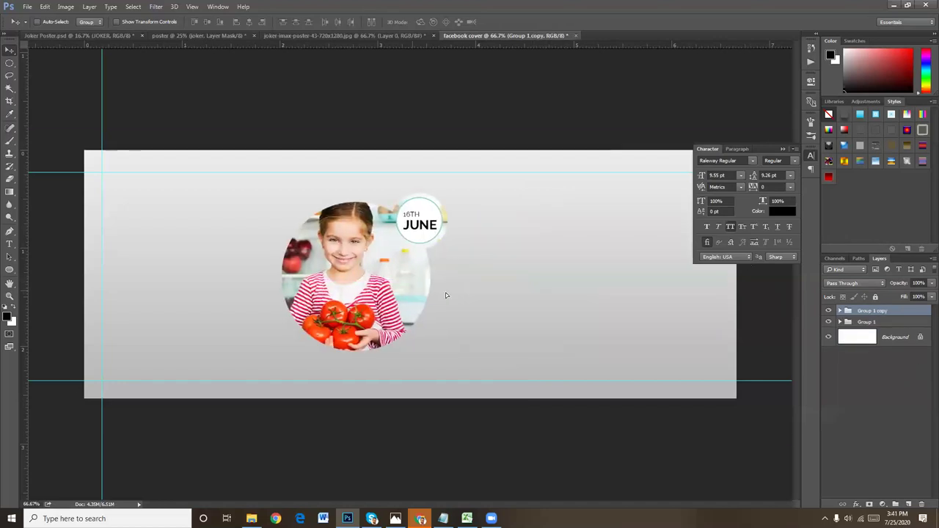
pyautogui.hotkey('ctrl', 'z')
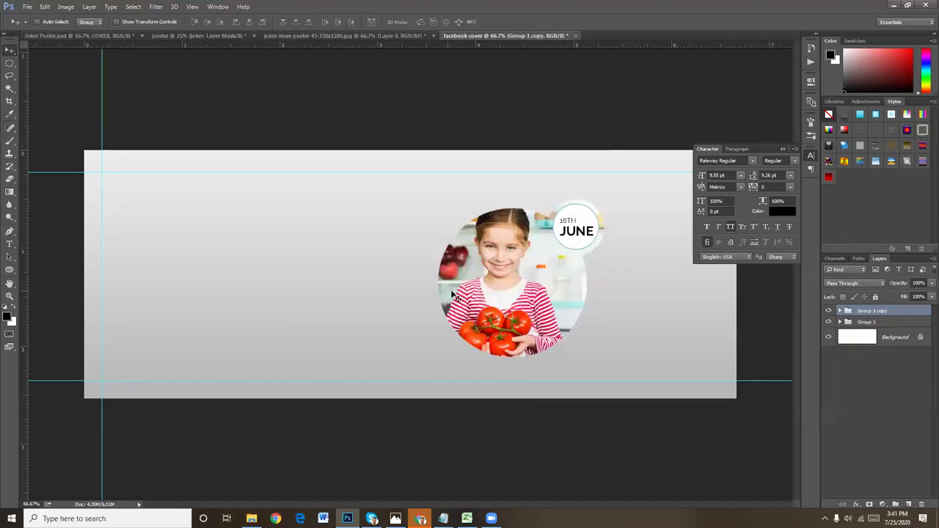
pyautogui.moveTo(511, 291); pyautogui.dragTo(434, 292)
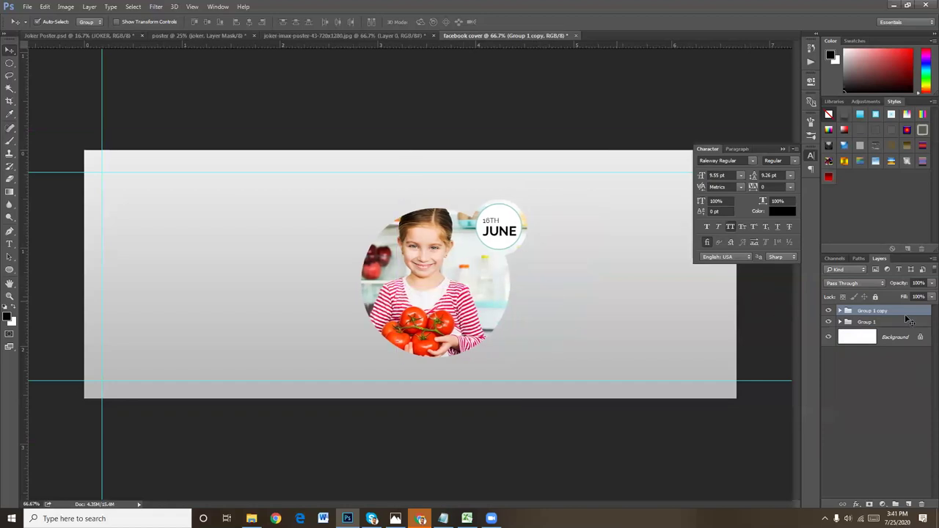
pyautogui.hotkey('ctrl', 'z')
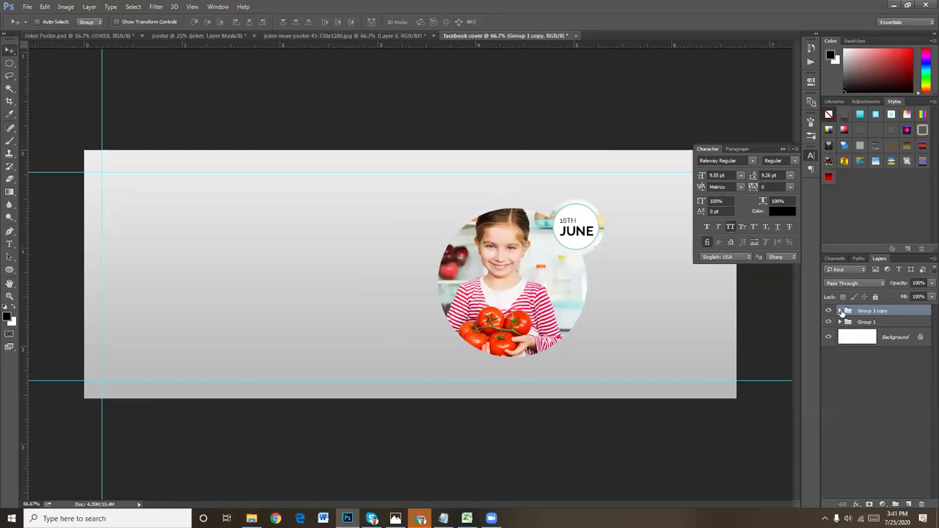
pyautogui.click(841, 311)
pyautogui.click(841, 311)
pyautogui.click(840, 322)
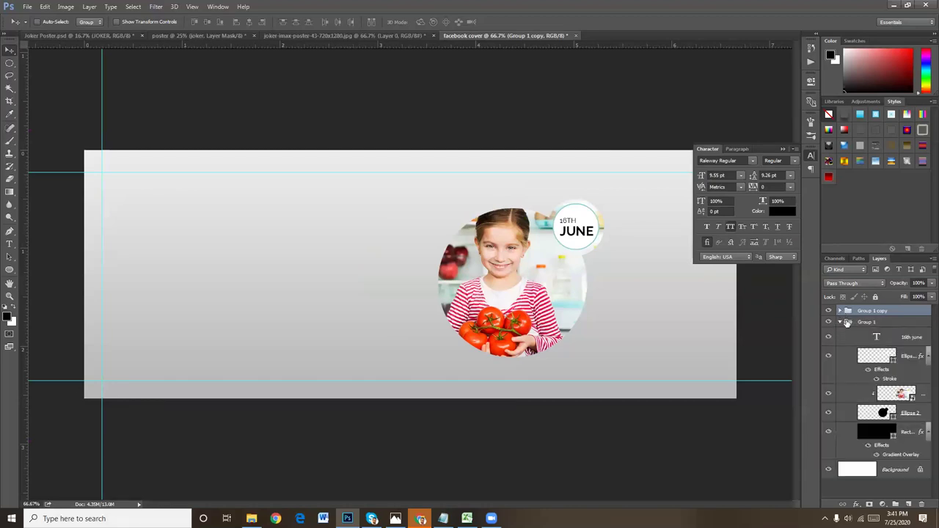
pyautogui.click(840, 322)
pyautogui.moveTo(533, 303); pyautogui.dragTo(345, 292)
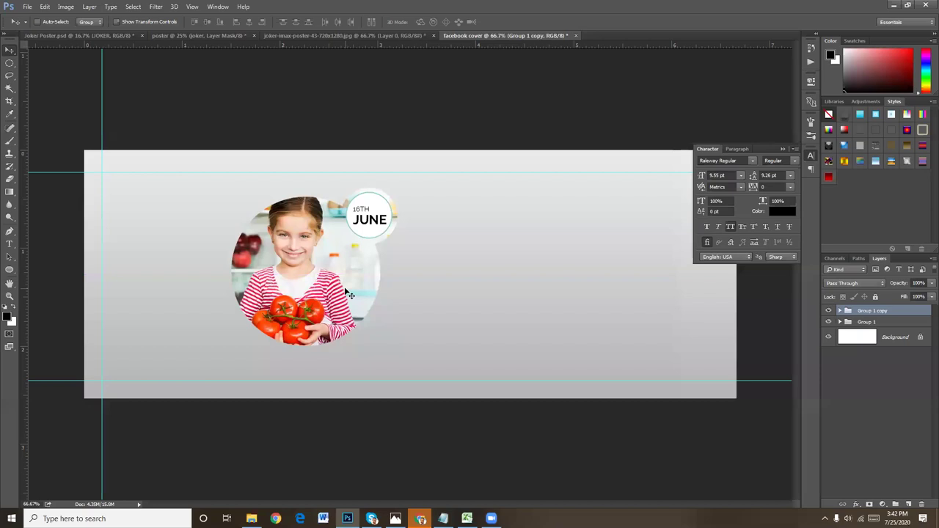
pyautogui.hotkey('ctrl', 'z')
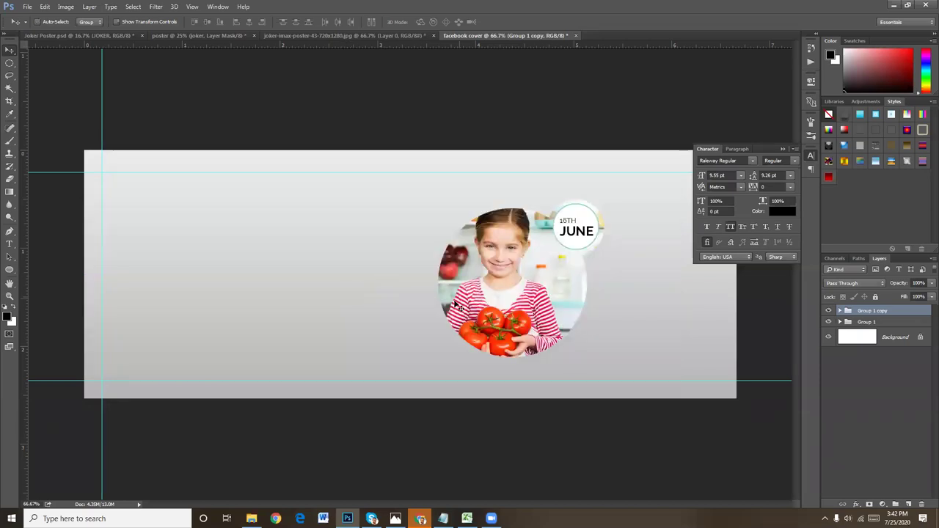
pyautogui.moveTo(445, 288); pyautogui.dragTo(379, 290)
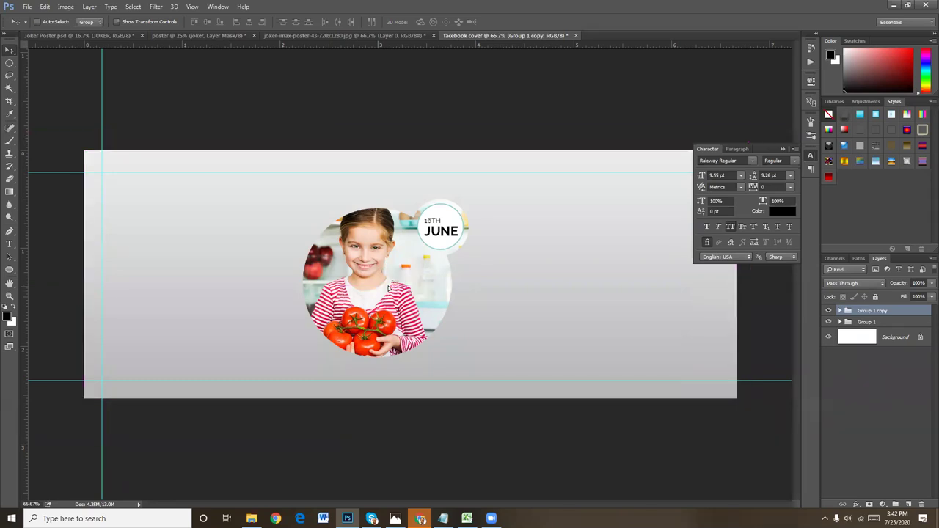
# - Undo the duplicated photo group and zoom back in on the cover
pyautogui.hotkey('ctrl', '-')
pyautogui.hotkey('ctrl', '-')
pyautogui.hotkey('ctrl', '-')
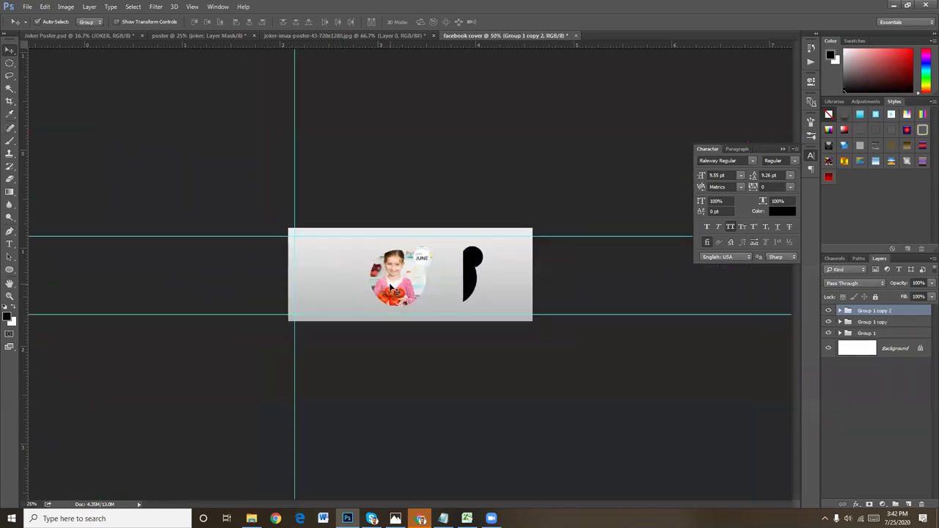
pyautogui.hotkey('ctrl', 'z')
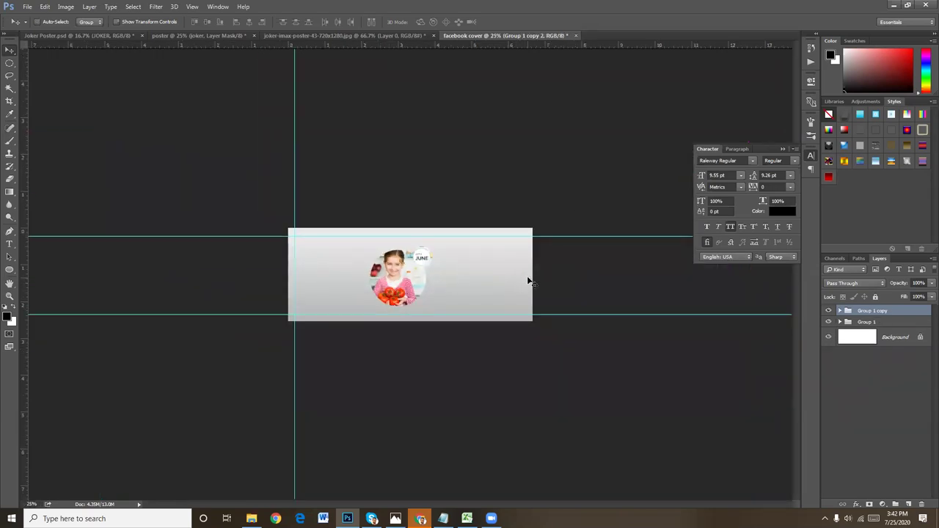
pyautogui.hotkey('ctrl', '+')
pyautogui.hotkey('ctrl', 'alt', 'z')
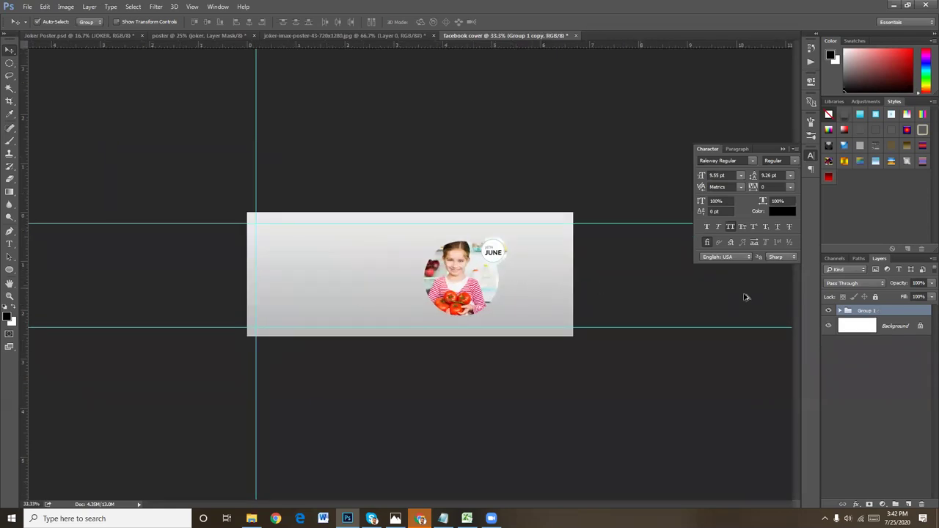
pyautogui.hotkey('ctrl', '+')
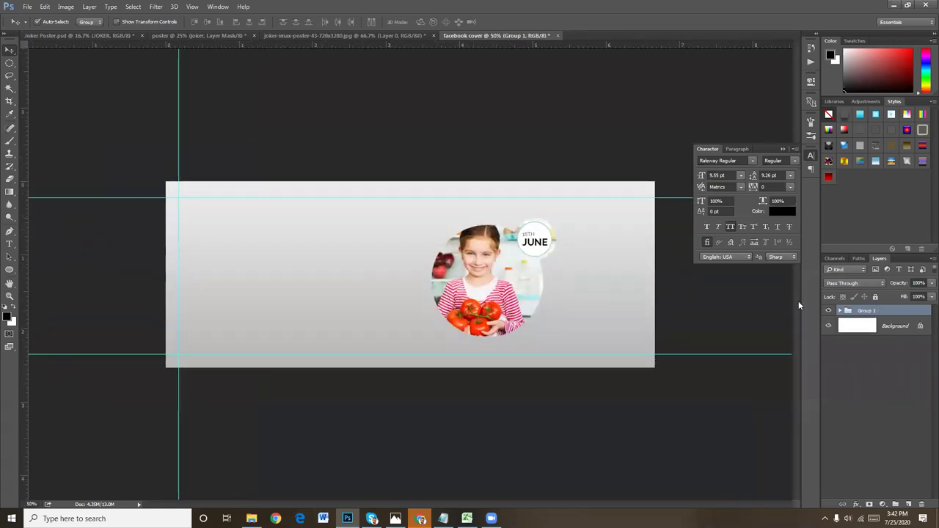
pyautogui.hotkey('ctrl', '+')
pyautogui.hotkey('ctrl', 'alt', 'z')
# - Pull Rectangle 1 out of Group 1 and stack Group 1 above it, then collapse the group
pyautogui.click(840, 311)
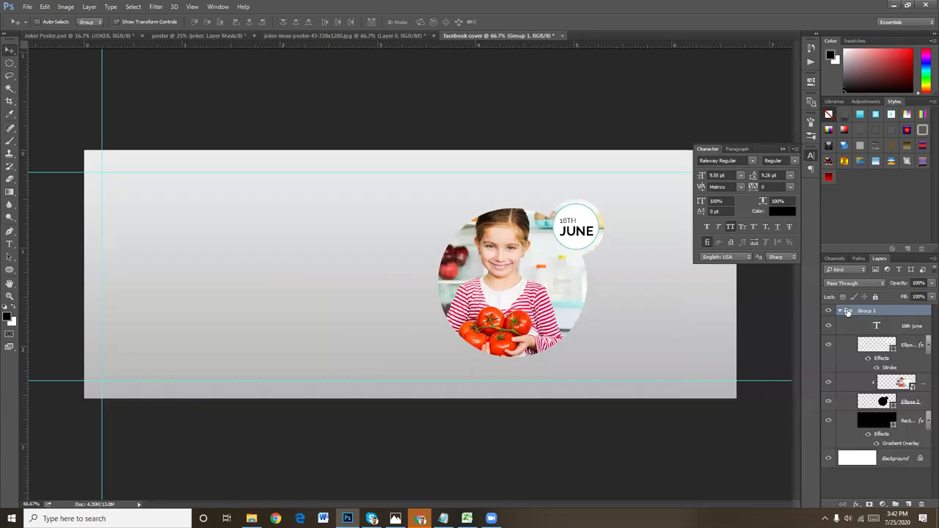
pyautogui.moveTo(907, 422)
pyautogui.mouseDown()
pyautogui.moveTo(839, 455)
pyautogui.moveTo(837, 446)
pyautogui.moveTo(847, 448)
pyautogui.mouseUp()
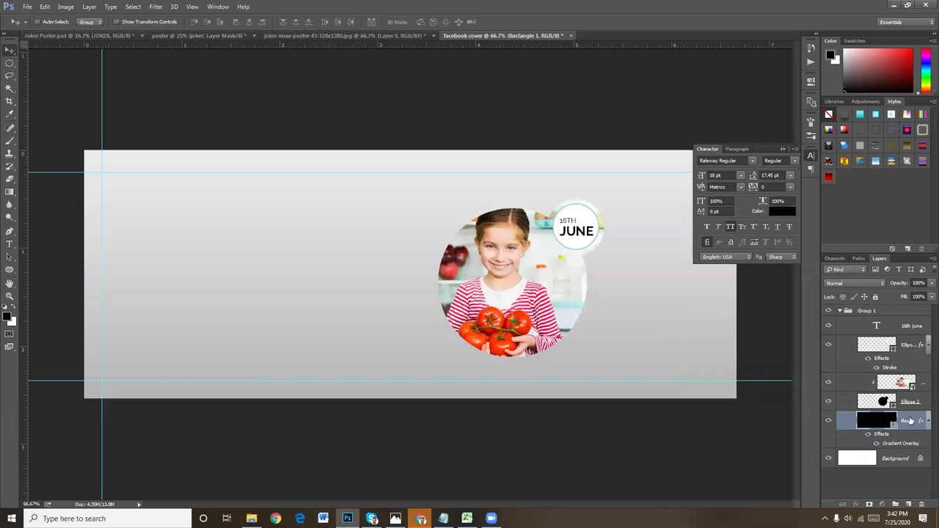
pyautogui.rightClick(910, 420)
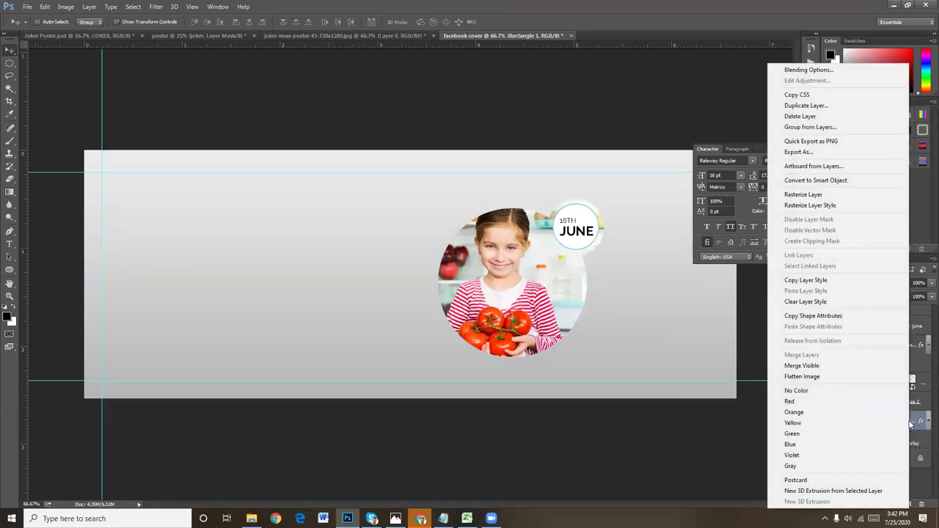
pyautogui.click(911, 425)
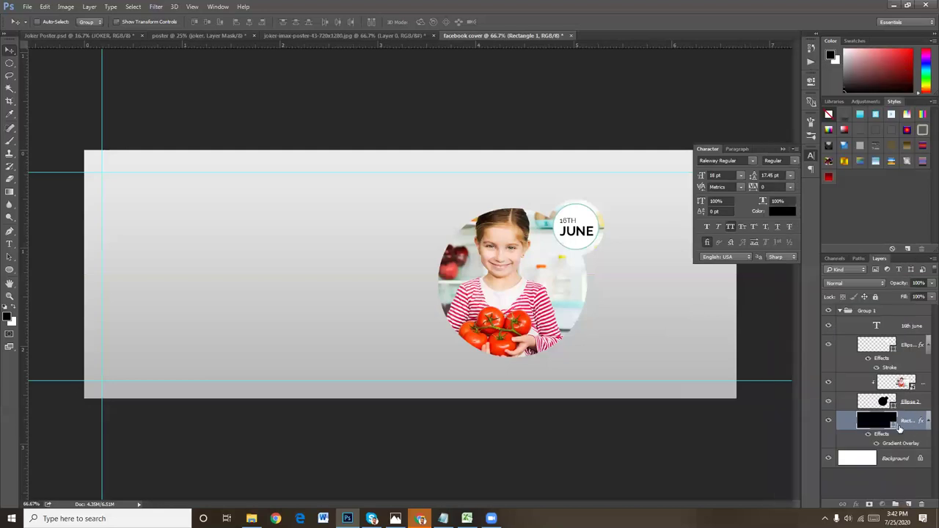
pyautogui.moveTo(911, 429); pyautogui.dragTo(878, 305)
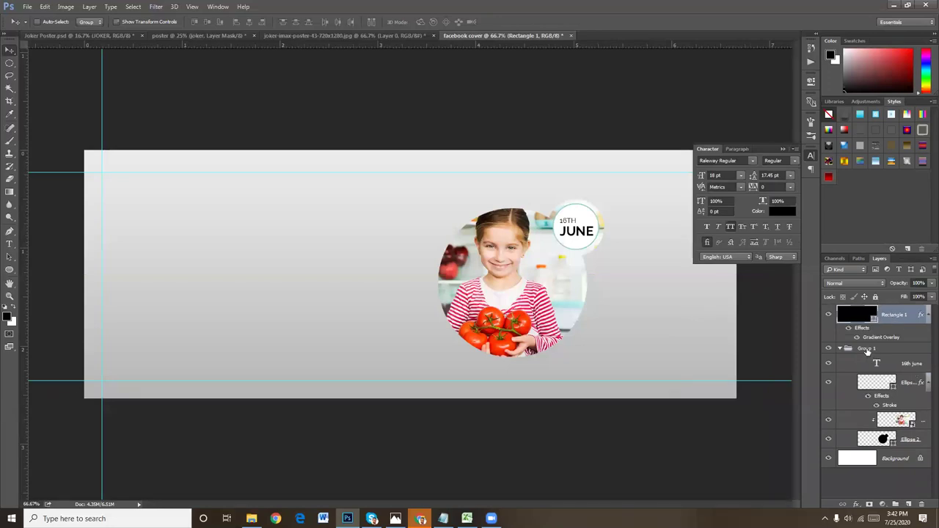
pyautogui.click(867, 349)
pyautogui.moveTo(867, 349); pyautogui.dragTo(884, 306)
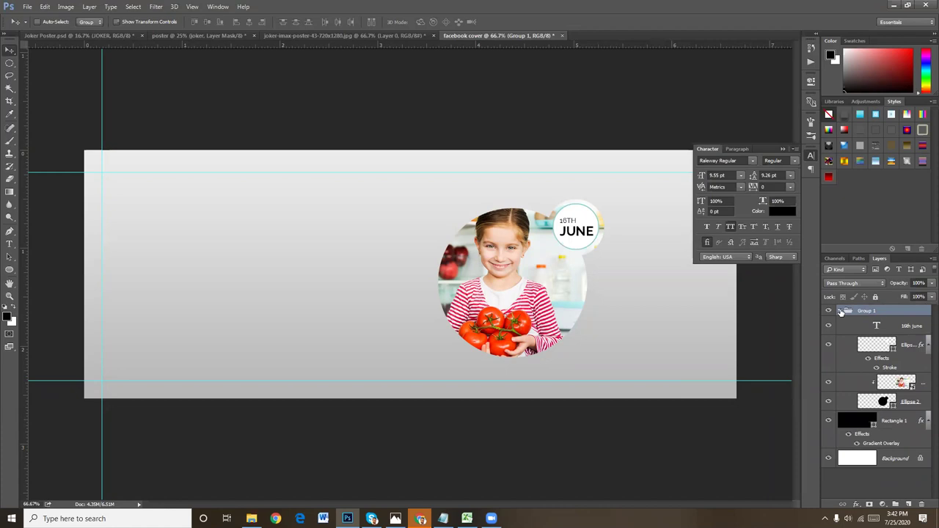
pyautogui.click(842, 311)
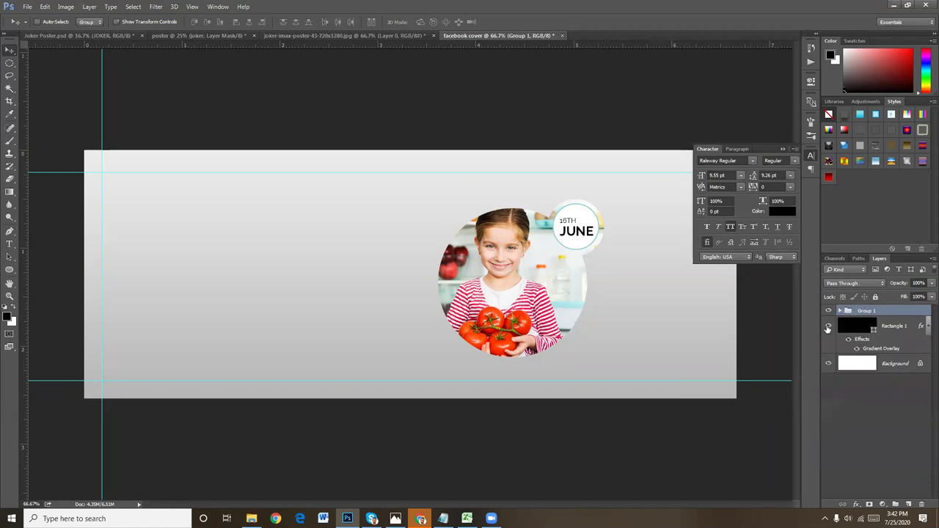
# - Alt-drag Group 1 leftward to create Group 1 copy, then shift the copy right
pyautogui.click(827, 327)
pyautogui.click(828, 327)
pyautogui.moveTo(523, 285); pyautogui.dragTo(281, 267)
pyautogui.rightClick(545, 310)
pyautogui.click(569, 313)
pyautogui.moveTo(528, 306); pyautogui.dragTo(561, 312)
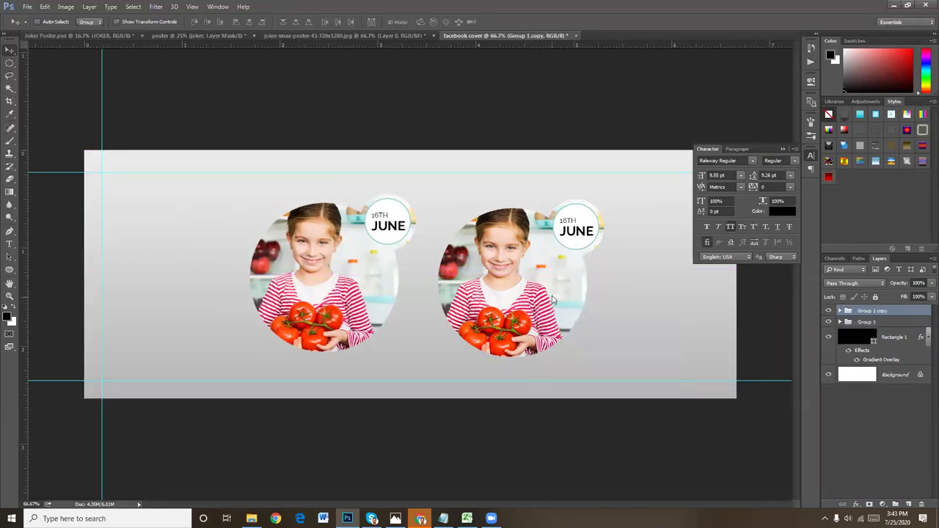
# - Move Group 1 further right and nudge Group 1 copy into place on the left
pyautogui.rightClick(553, 299)
pyautogui.click(579, 314)
pyautogui.moveTo(563, 309)
pyautogui.mouseDown()
pyautogui.moveTo(635, 298)
pyautogui.moveTo(577, 300)
pyautogui.mouseUp()
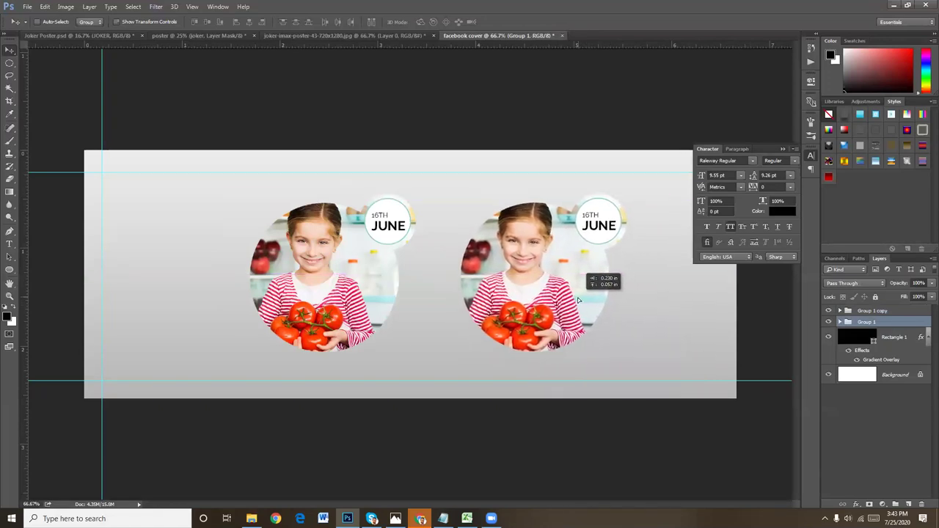
pyautogui.rightClick(365, 287)
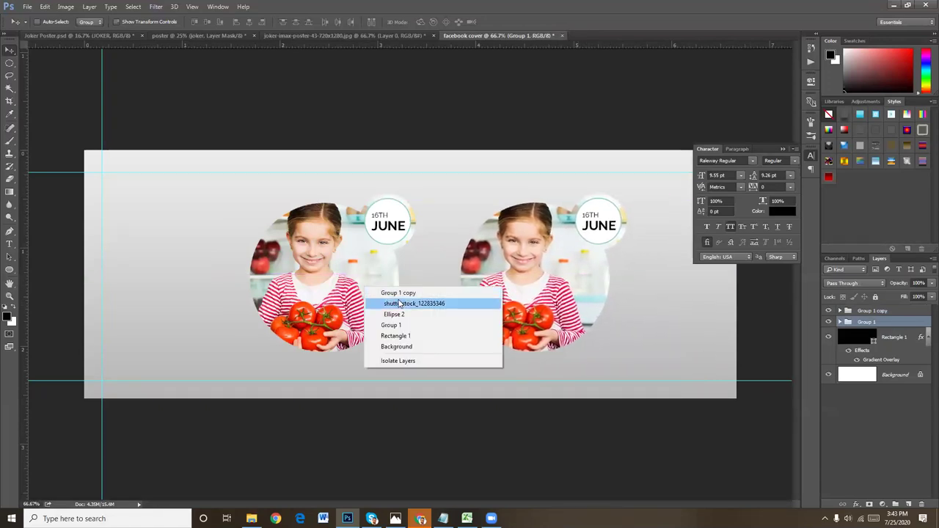
pyautogui.click(398, 293)
pyautogui.moveTo(326, 300); pyautogui.dragTo(329, 294)
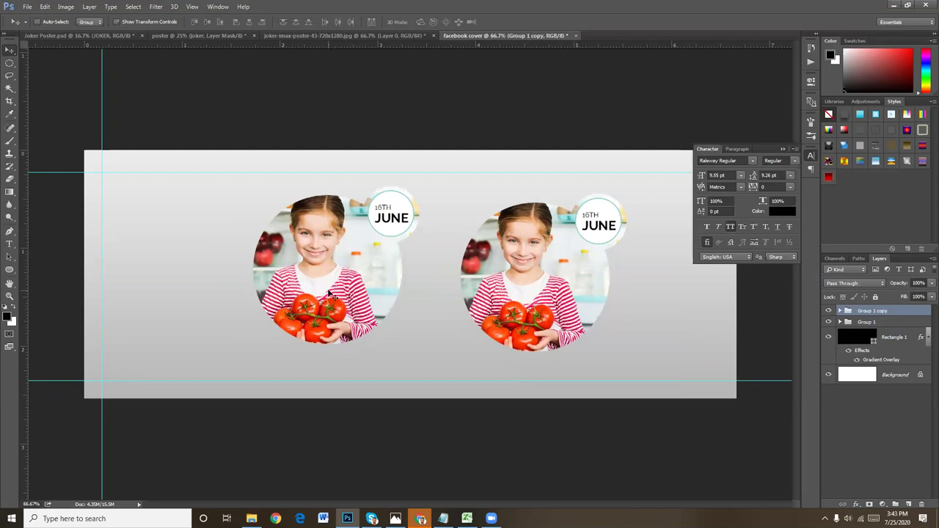
# - Keep Group 1 copy as the active layer and bring up the Edit menu's transform commands
pyautogui.rightClick(374, 276)
pyautogui.click(375, 277)
pyautogui.rightClick(345, 277)
pyautogui.click(356, 282)
pyautogui.click(45, 6)
pyautogui.click(46, 6)
pyautogui.click(45, 6)
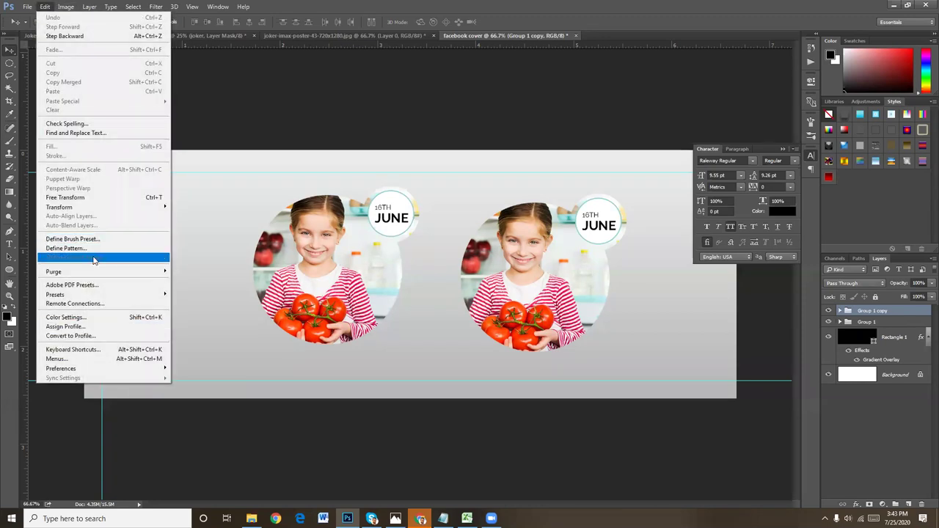
pyautogui.moveTo(59, 207)
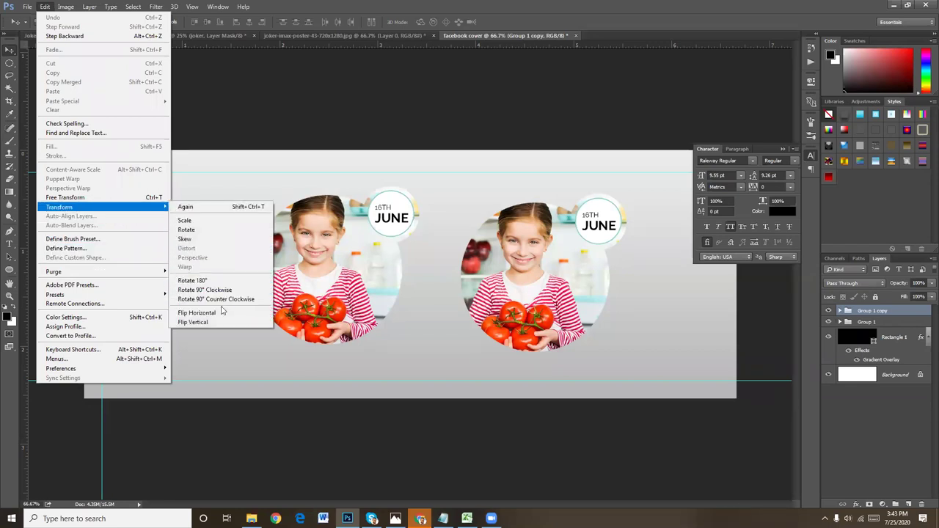
# - Flip the left photo group horizontally, then shrink it and move it up
pyautogui.click(218, 314)
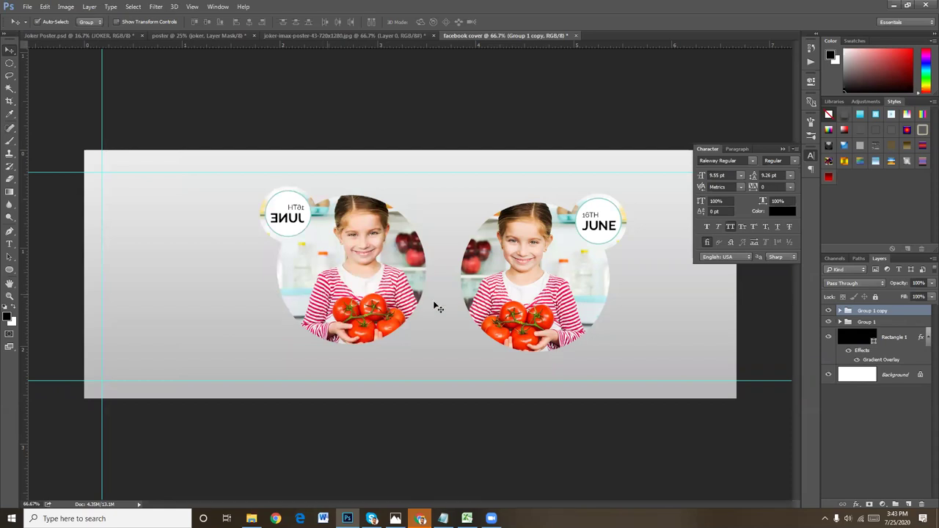
pyautogui.hotkey('ctrl', 't')
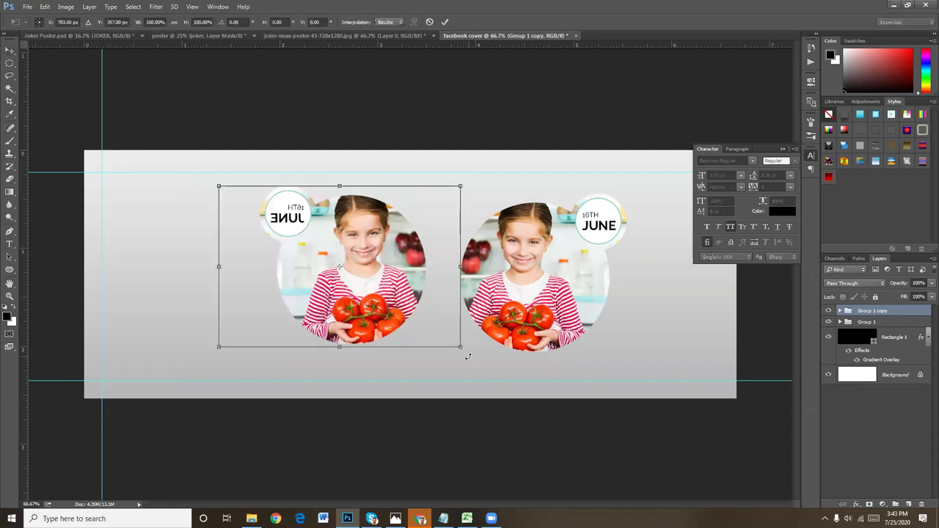
pyautogui.press('Return')
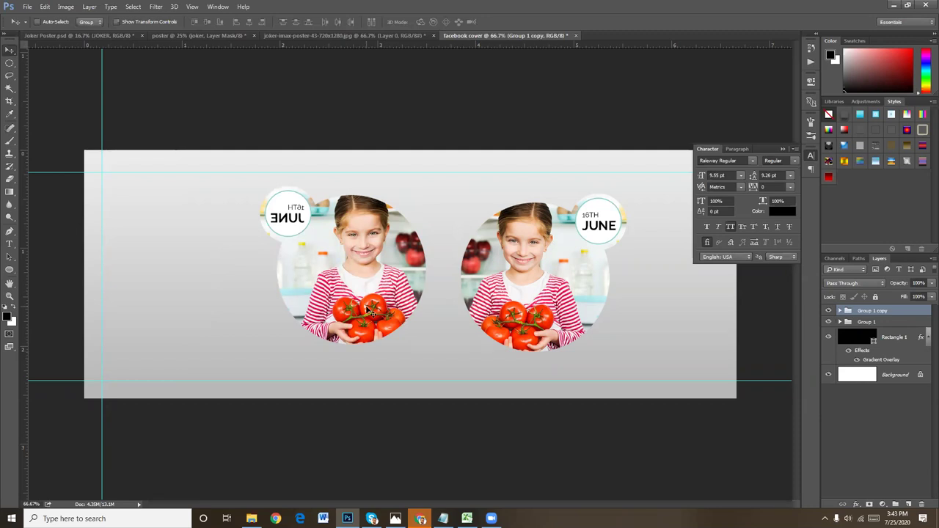
pyautogui.hotkey('ctrl', 't')
pyautogui.moveTo(462, 347); pyautogui.dragTo(418, 317)
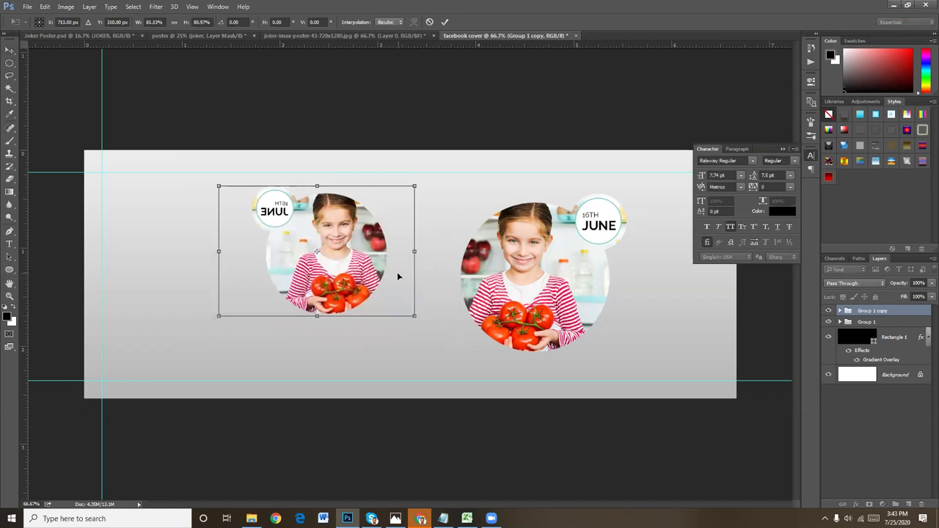
pyautogui.moveTo(358, 259); pyautogui.dragTo(364, 240)
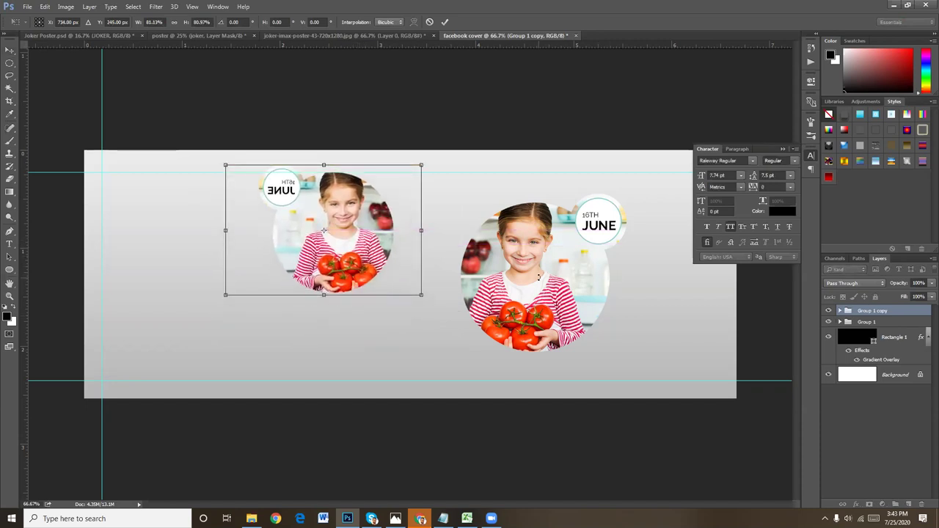
pyautogui.press('Return')
# - Enlarge the right photo group, Group 1, to about 115% and raise it slightly
pyautogui.rightClick(551, 280)
pyautogui.click(564, 287)
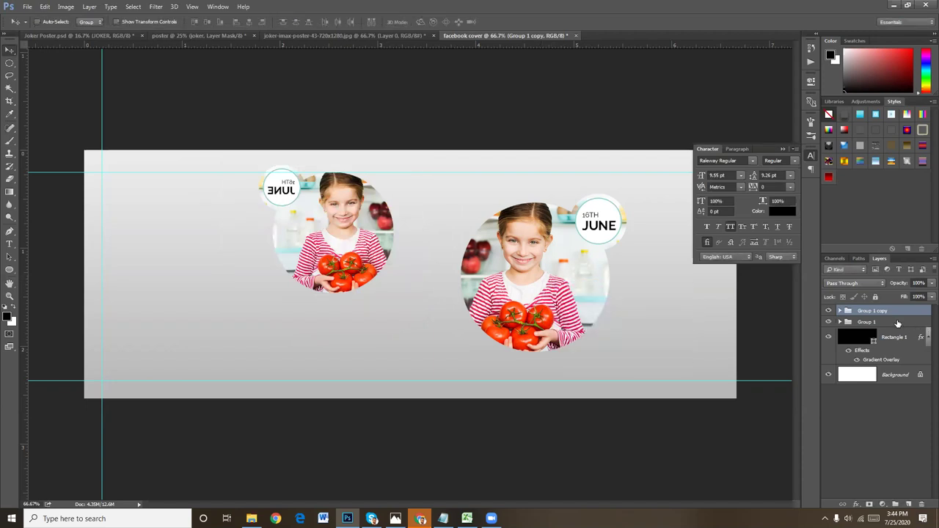
pyautogui.click(896, 323)
pyautogui.hotkey('ctrl', 't')
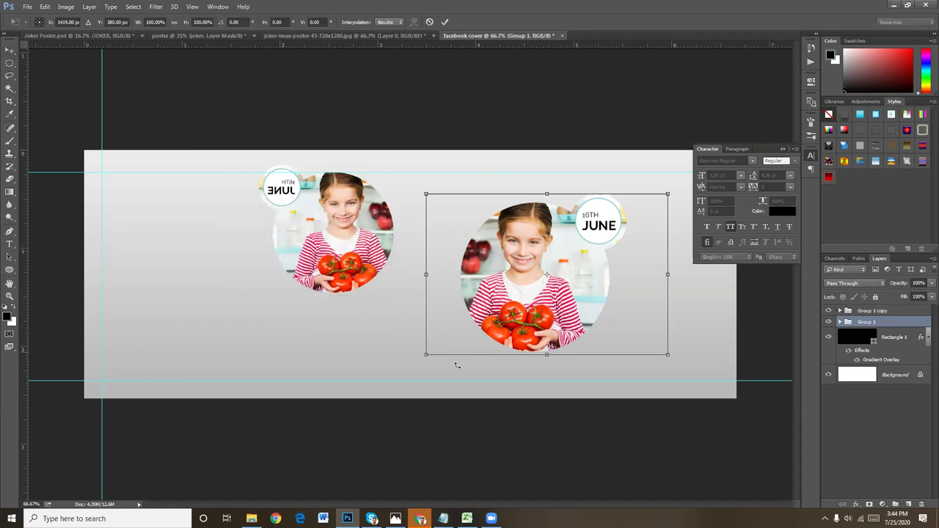
pyautogui.moveTo(423, 355); pyautogui.dragTo(388, 379)
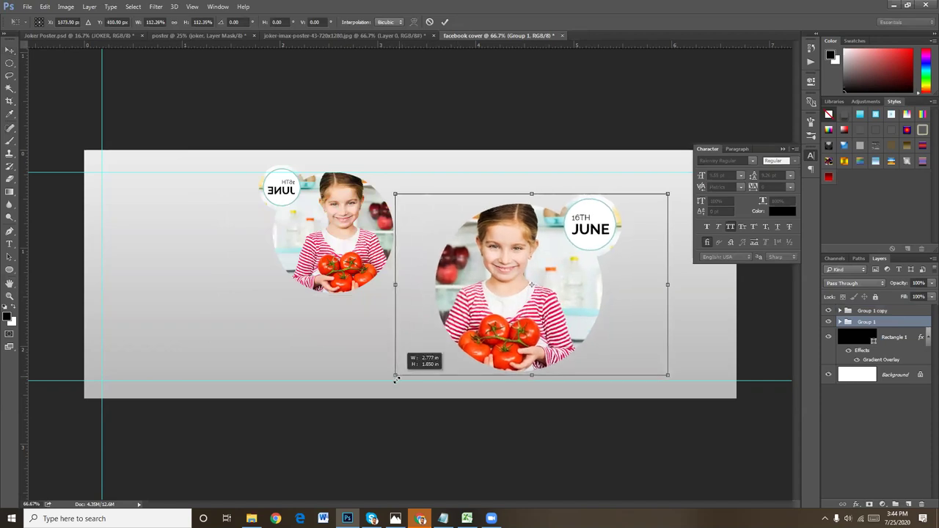
pyautogui.moveTo(536, 314); pyautogui.dragTo(541, 287)
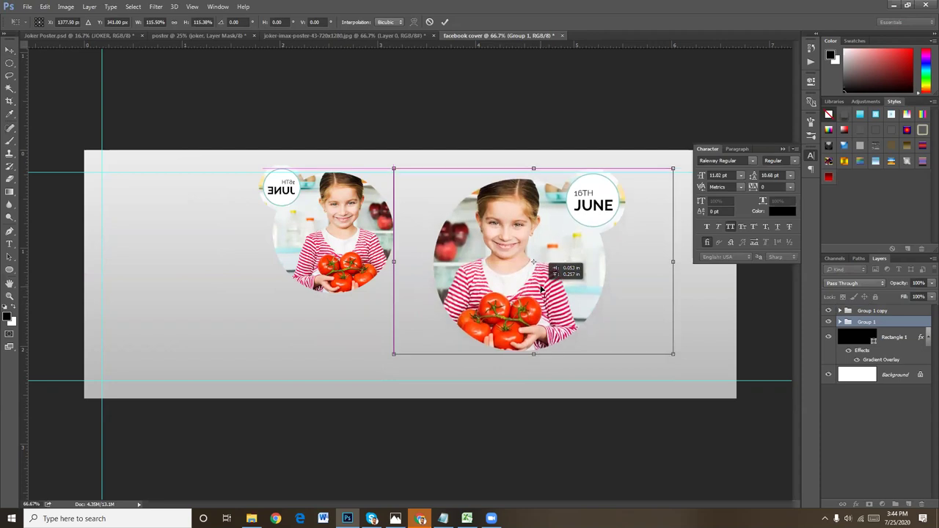
pyautogui.press('Return')
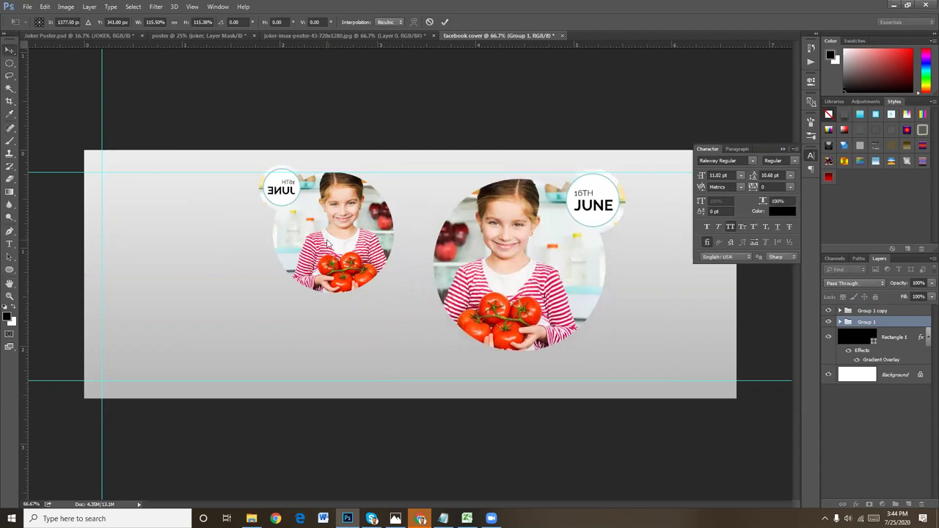
# - Select the girl photo layer and switch to the Feb 18 25 Images folder in File Explorer
pyautogui.rightClick(328, 243)
pyautogui.click(382, 256)
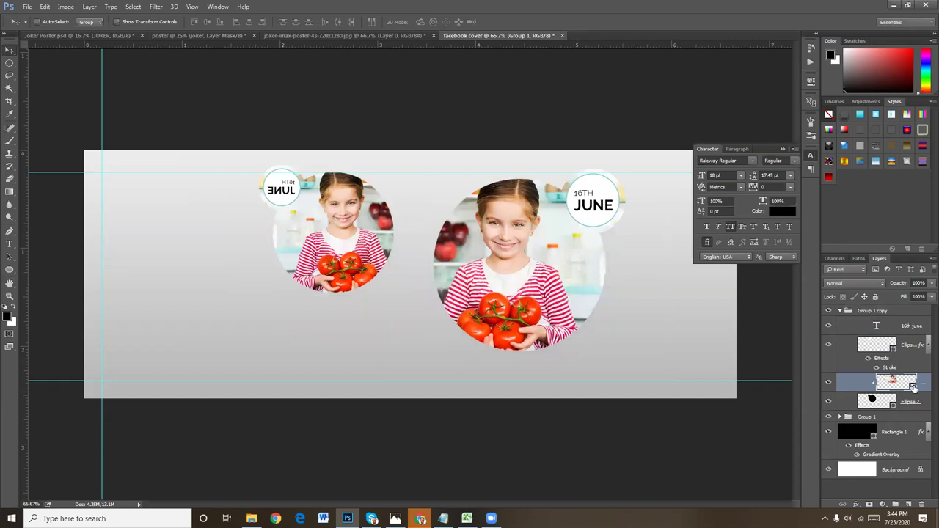
pyautogui.click(913, 389)
pyautogui.hotkey('alt', 'Tab')
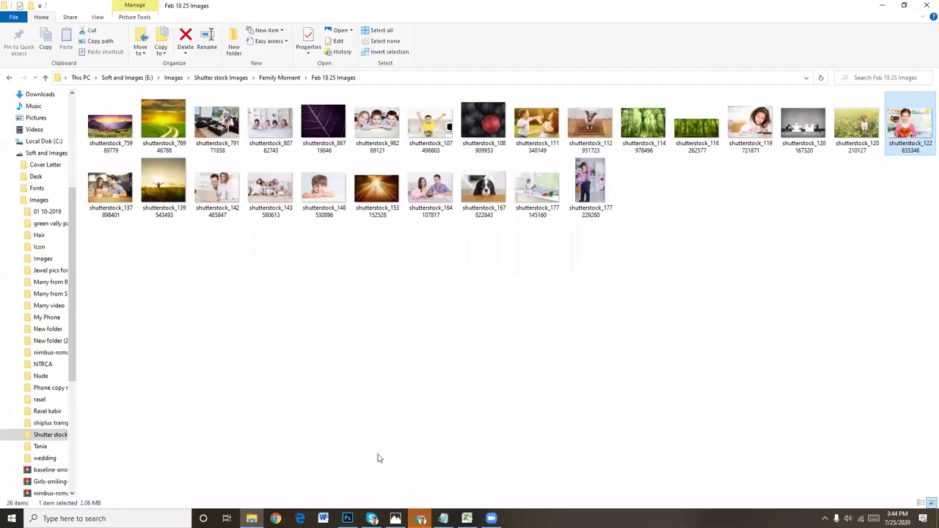
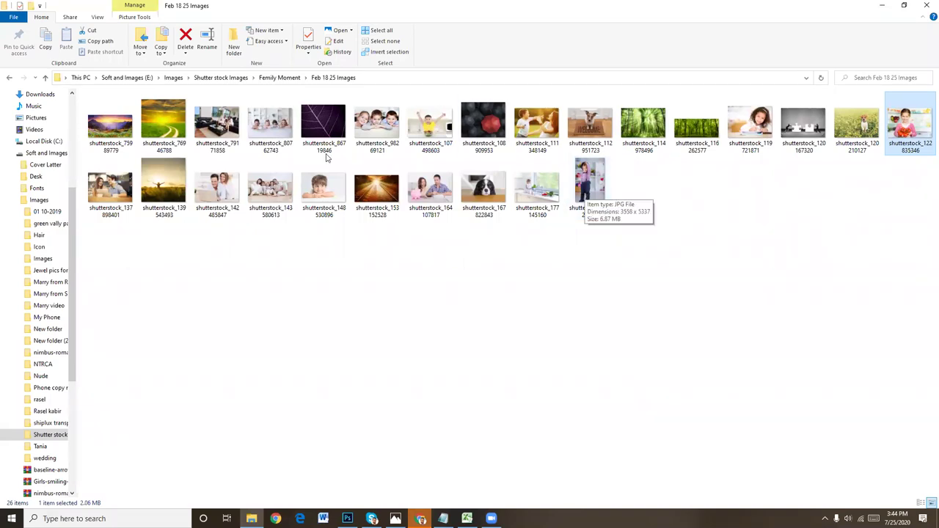
# - Drag the café couple photo shutterstock_137898401 from Explorer onto the Facebook cover canvas
pyautogui.click(106, 190)
pyautogui.moveTo(173, 296); pyautogui.dragTo(402, 434)
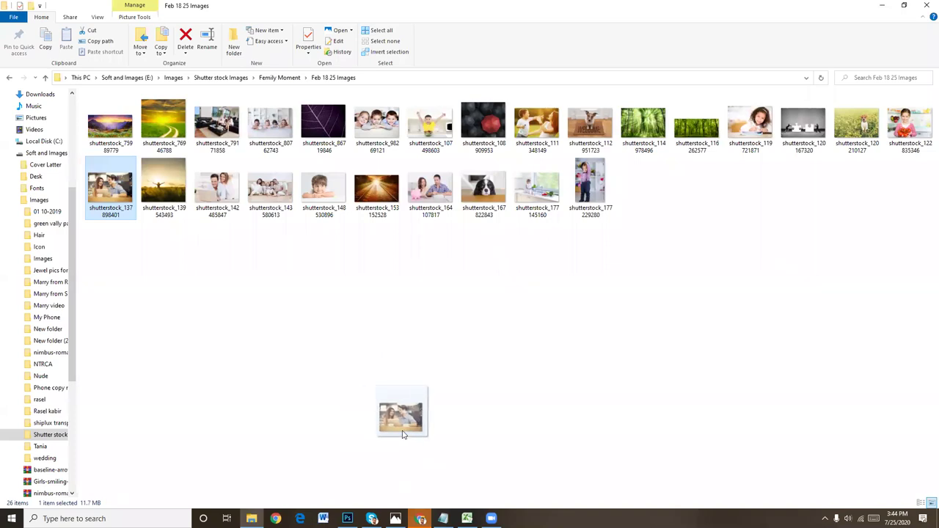
pyautogui.moveTo(401, 435); pyautogui.dragTo(308, 261)
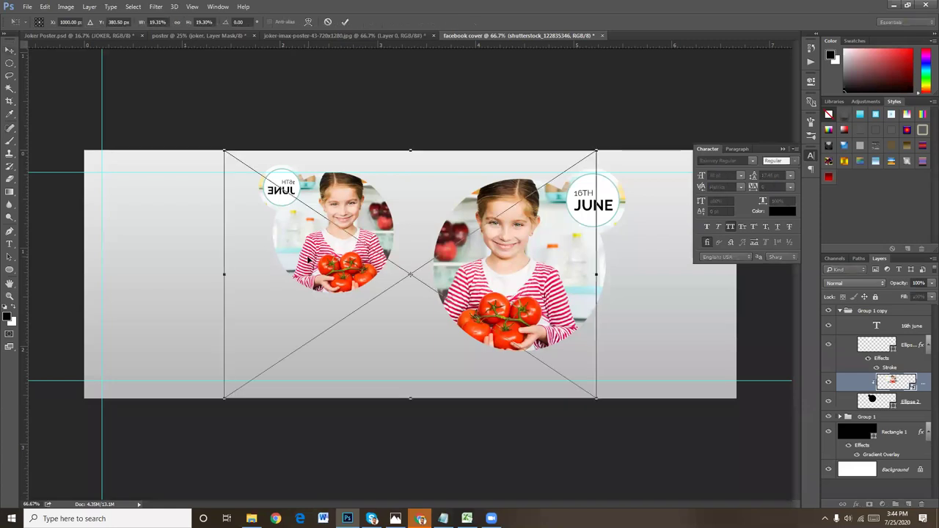
# - Place the couple photo and scale it down
pyautogui.press('Return')
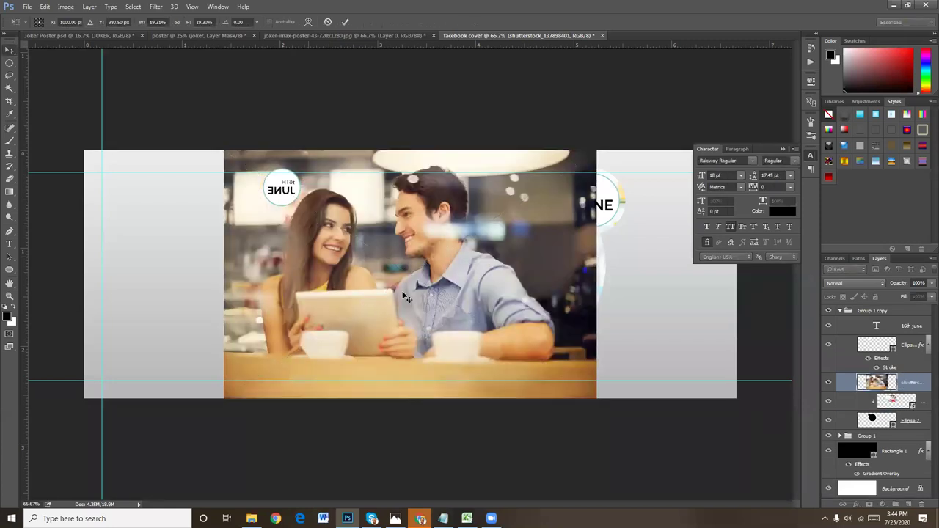
pyautogui.hotkey('ctrl', 't')
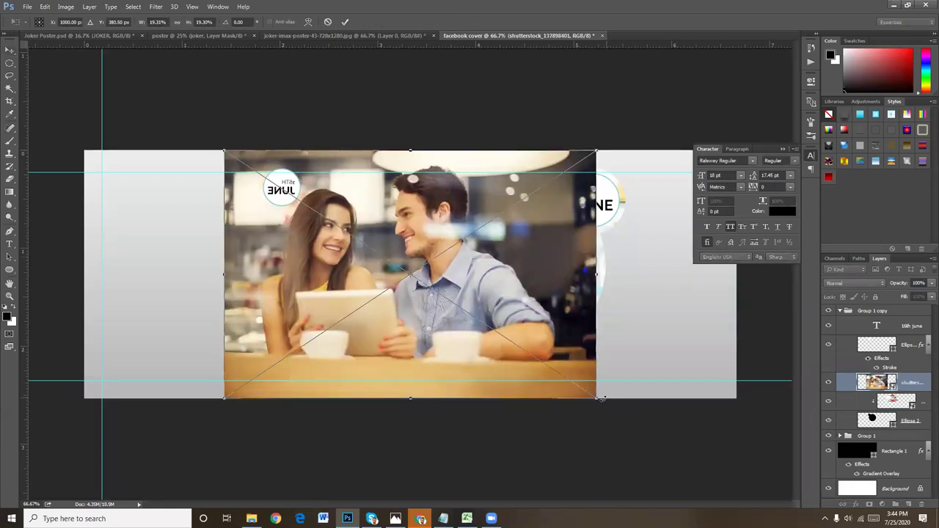
pyautogui.moveTo(596, 398)
pyautogui.mouseDown()
pyautogui.moveTo(447, 323)
pyautogui.moveTo(399, 317)
pyautogui.mouseUp()
pyautogui.press('Return')
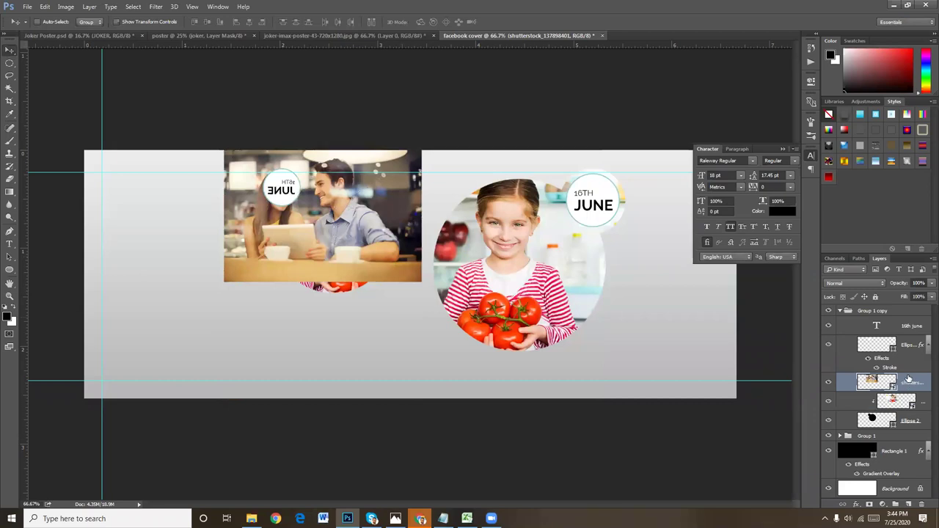
# - Clip the couple photo into the left circle and hide the girl-with-tomatoes layer
pyautogui.moveTo(907, 380); pyautogui.dragTo(905, 409)
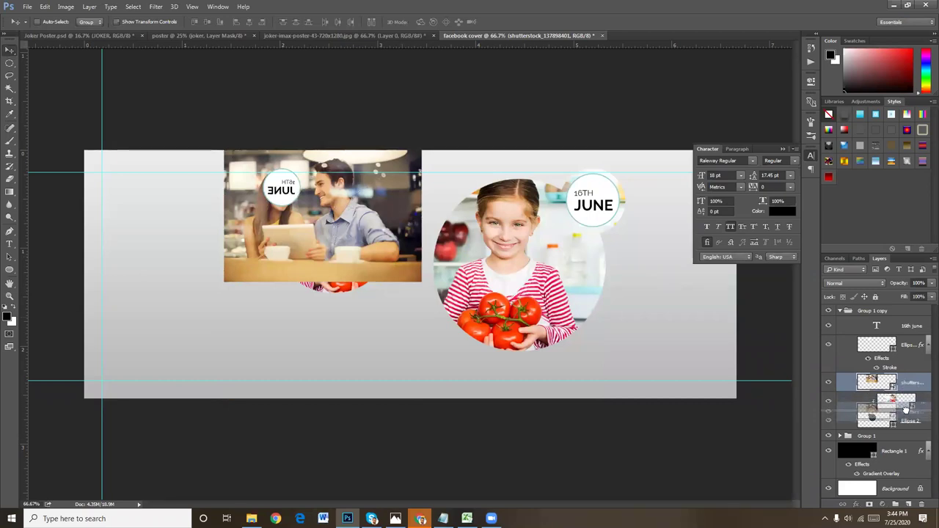
pyautogui.moveTo(906, 410); pyautogui.dragTo(896, 394)
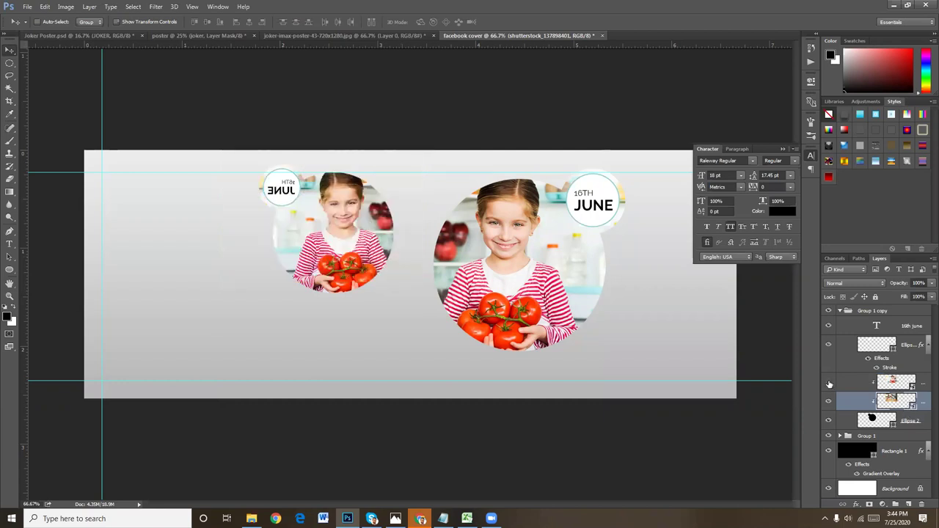
pyautogui.click(829, 383)
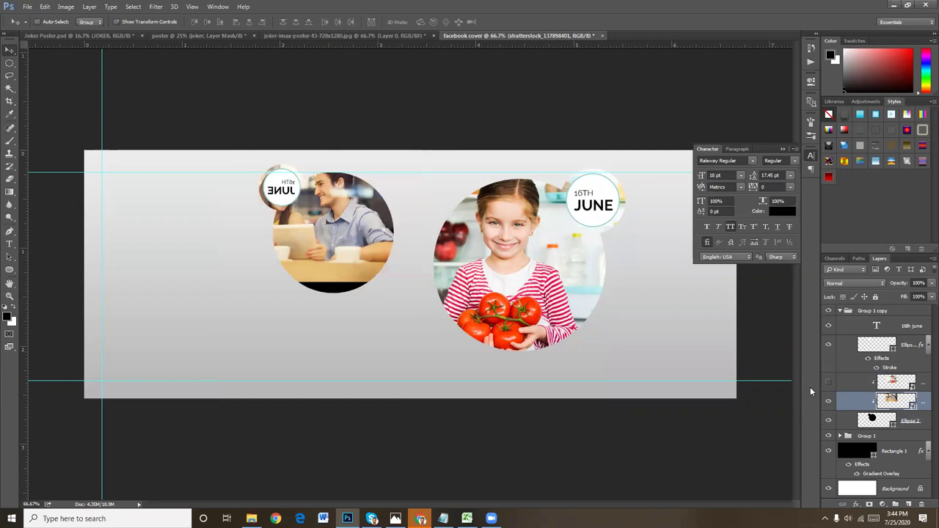
pyautogui.hotkey('ctrl', 't')
# - Enlarge the couple photo without rotating it
pyautogui.moveTo(420, 282); pyautogui.dragTo(437, 307)
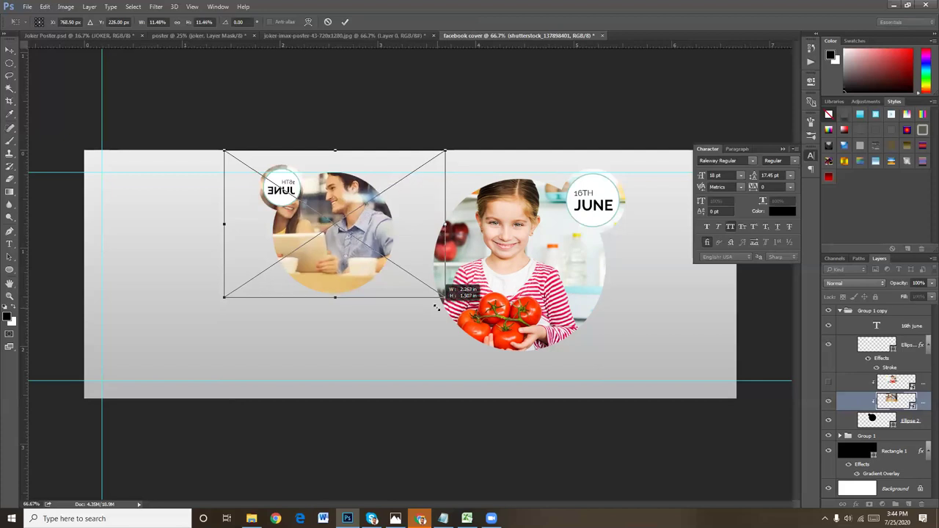
pyautogui.moveTo(367, 306); pyautogui.dragTo(376, 317)
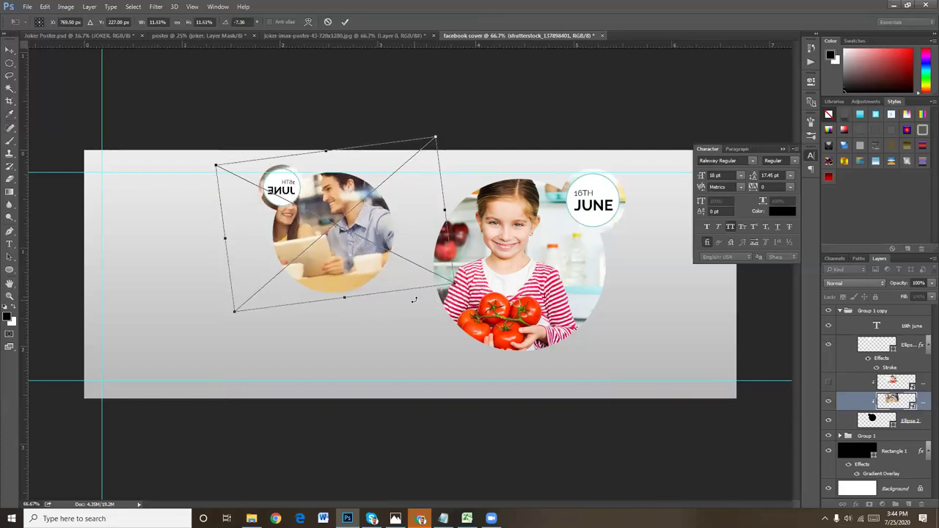
pyautogui.hotkey('ctrl', 'z')
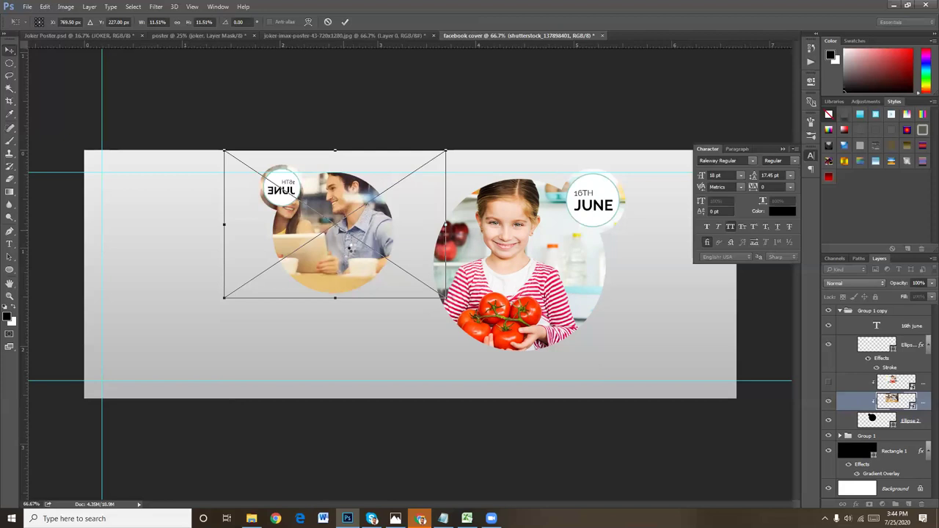
pyautogui.press('Return')
# - Reposition the couple photo so both faces sit inside the left circle, viewed at 100%
pyautogui.moveTo(355, 265); pyautogui.dragTo(372, 270)
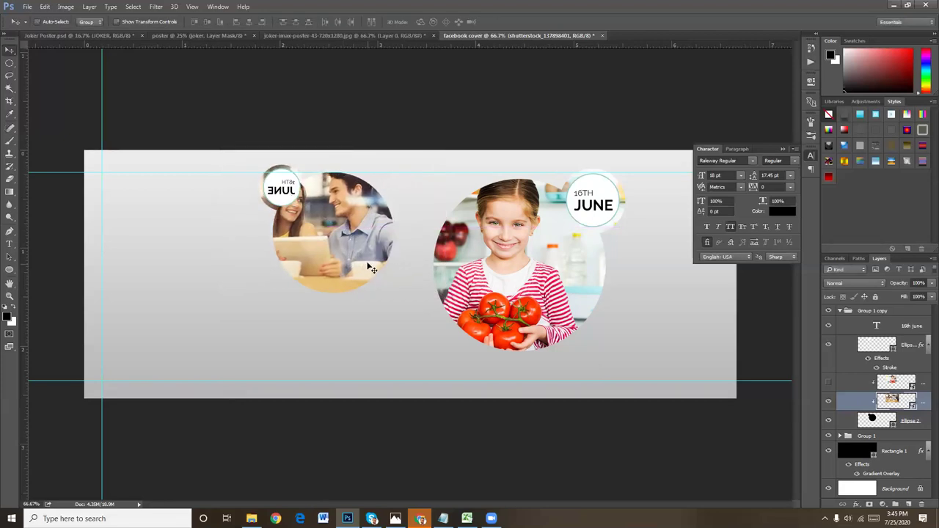
pyautogui.moveTo(348, 249); pyautogui.dragTo(359, 251)
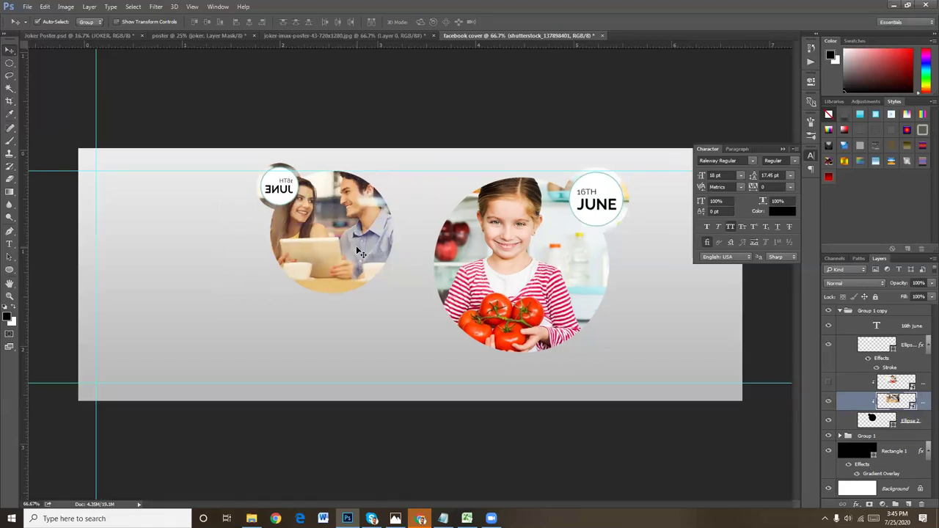
pyautogui.hotkey('ctrl', '+')
pyautogui.moveTo(332, 219); pyautogui.dragTo(352, 233)
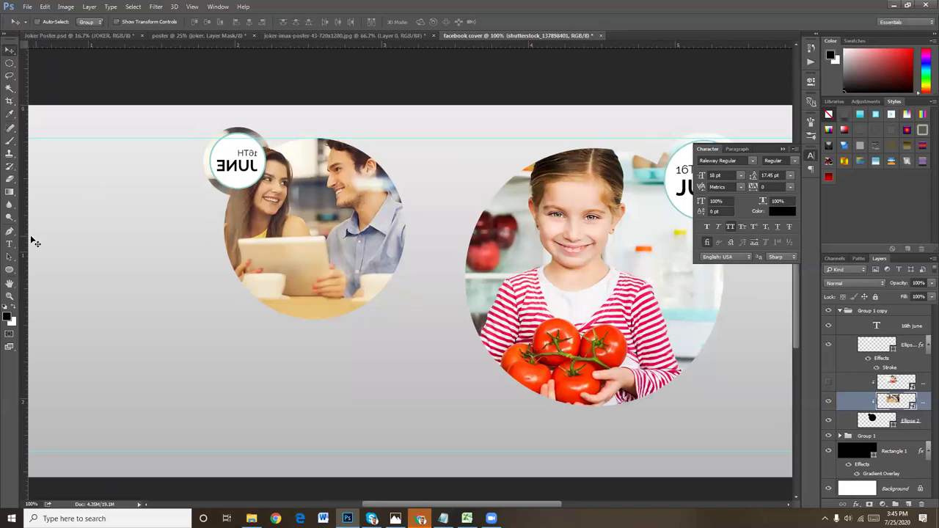
# - Erase the mirrored 16TH JUNE date from the left badge and delete the leftover text layer
pyautogui.click(9, 244)
pyautogui.click(244, 144)
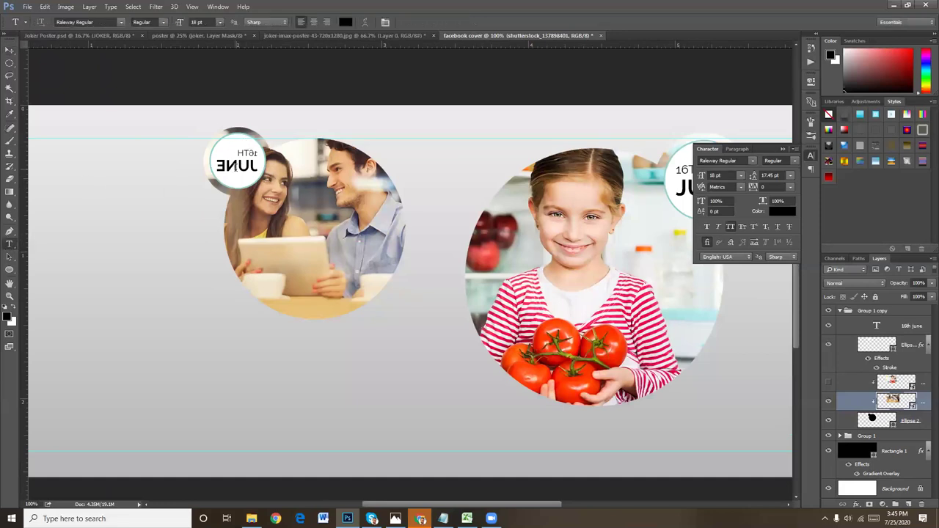
pyautogui.hotkey('ctrl', 'a')
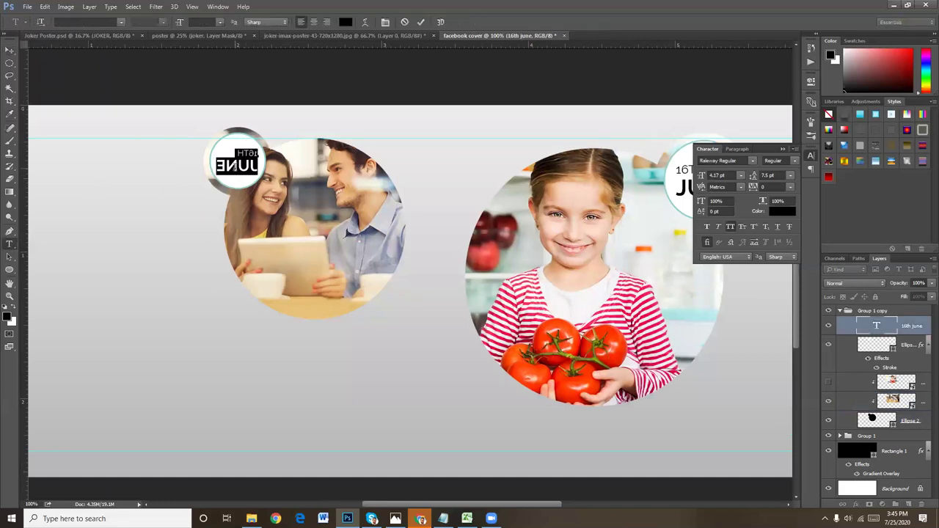
pyautogui.press('BackSpace')
pyautogui.write('01')
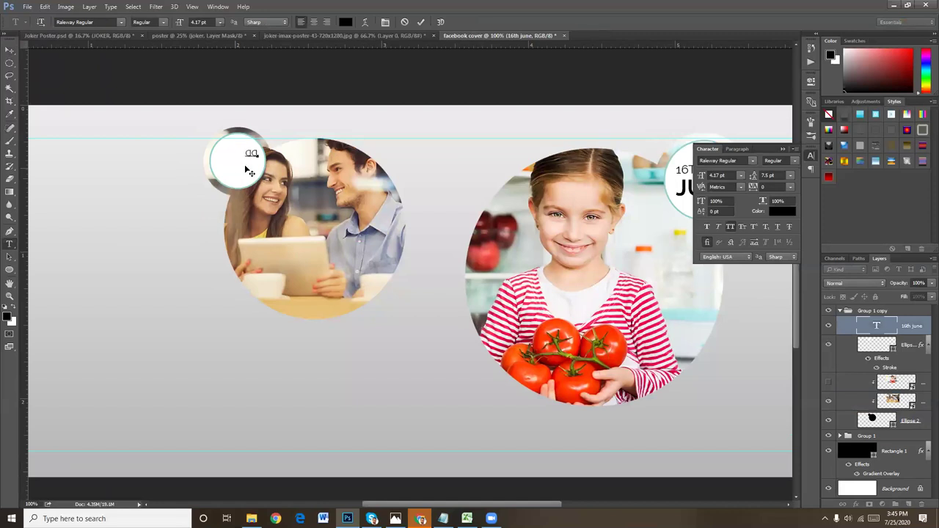
pyautogui.click(10, 49)
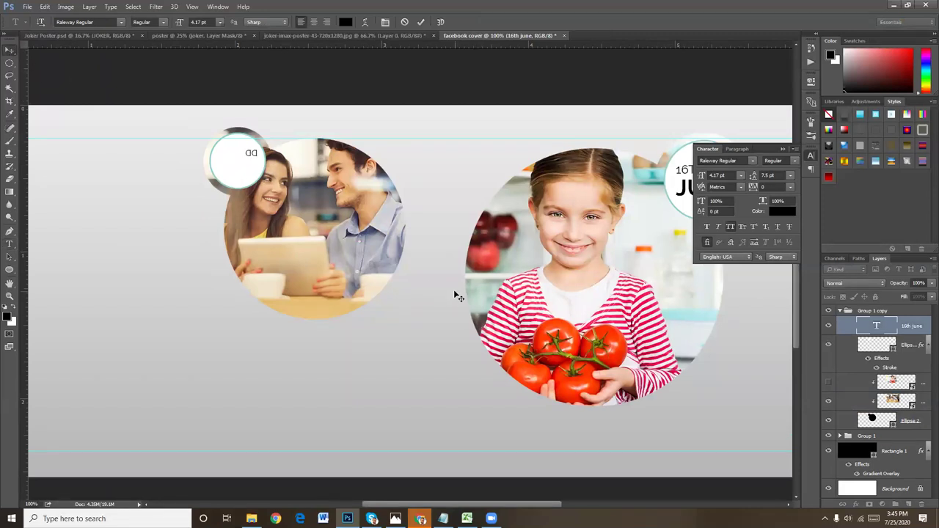
pyautogui.press('Delete')
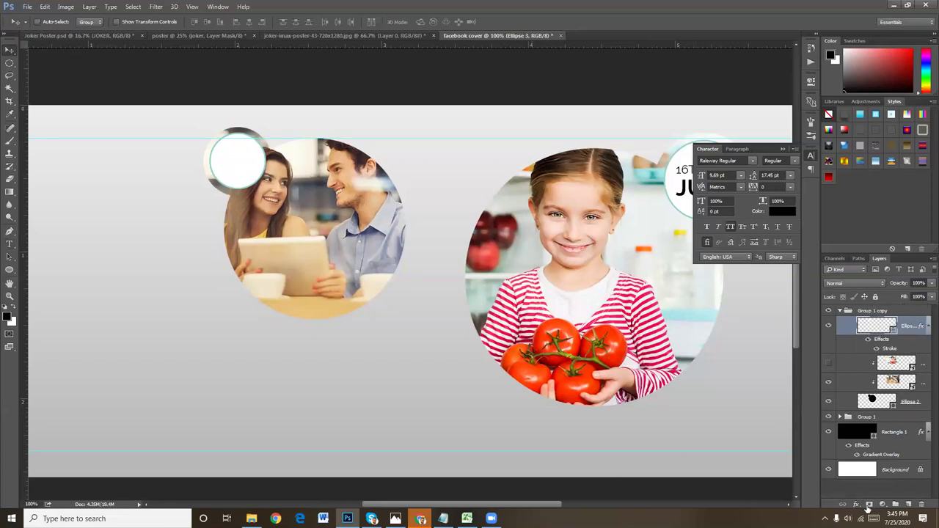
pyautogui.click(855, 504)
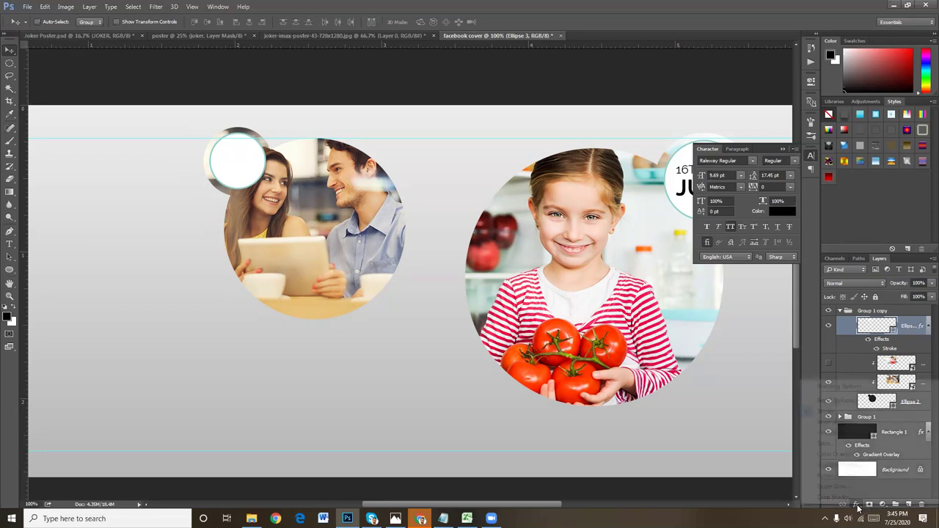
pyautogui.click(718, 106)
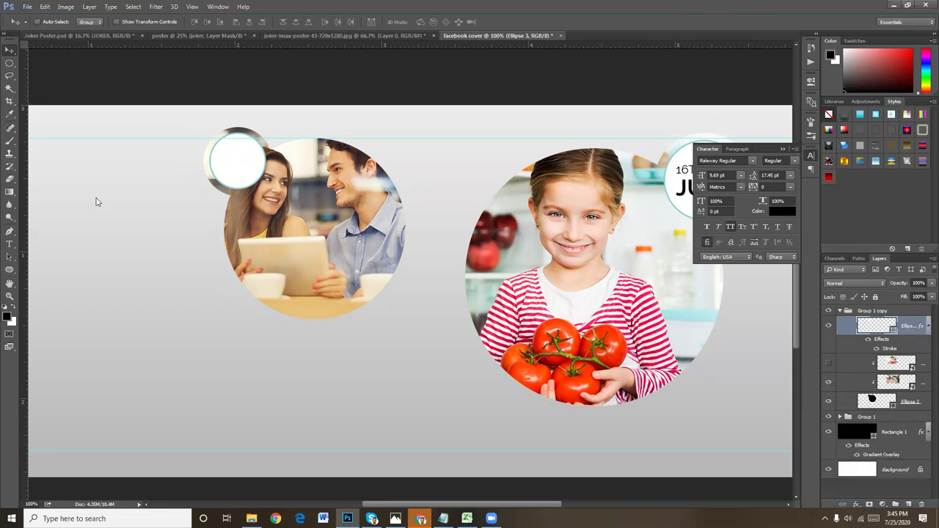
pyautogui.click(10, 244)
# - Type LETS above the circles and turn off All Caps
pyautogui.click(412, 148)
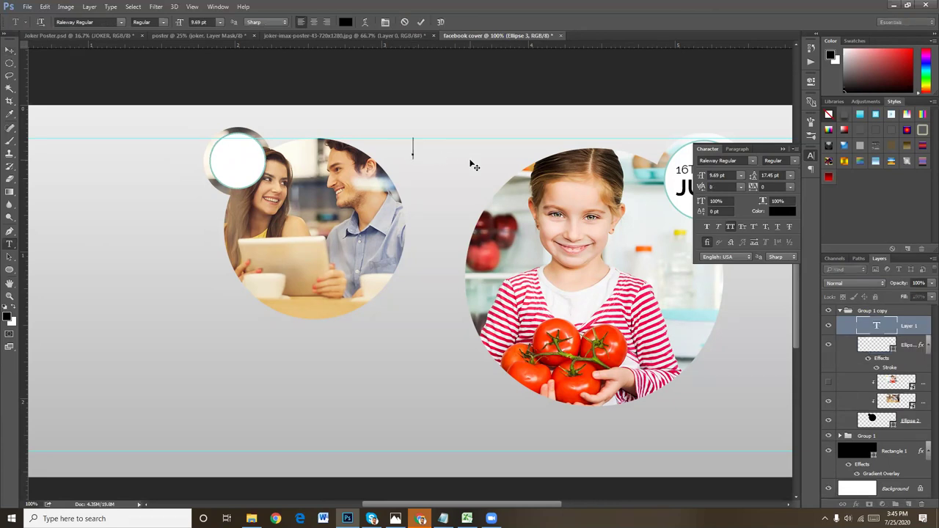
pyautogui.write('LE')
pyautogui.press('BackSpace')
pyautogui.press('BackSpace')
pyautogui.write('LE')
pyautogui.press('BackSpace')
pyautogui.press('BackSpace')
pyautogui.write('LETS')
pyautogui.hotkey('ctrl', 'a')
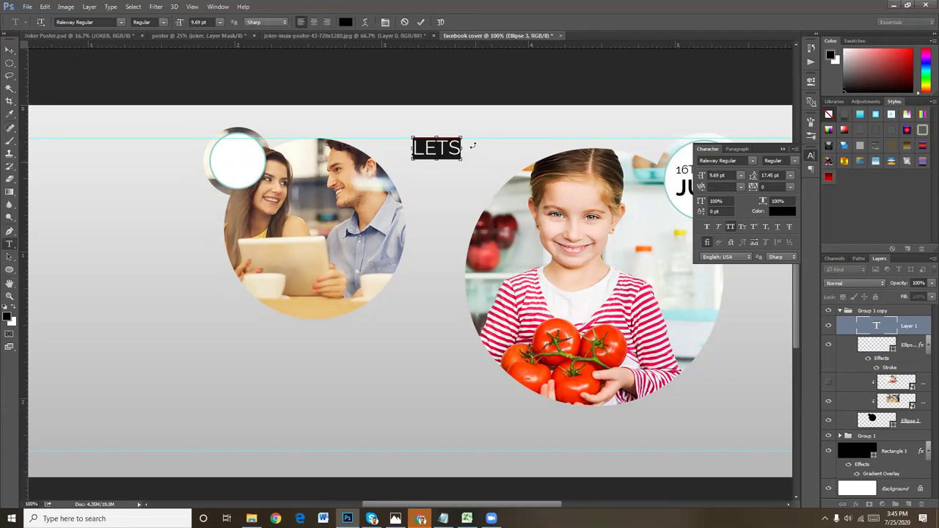
pyautogui.click(729, 226)
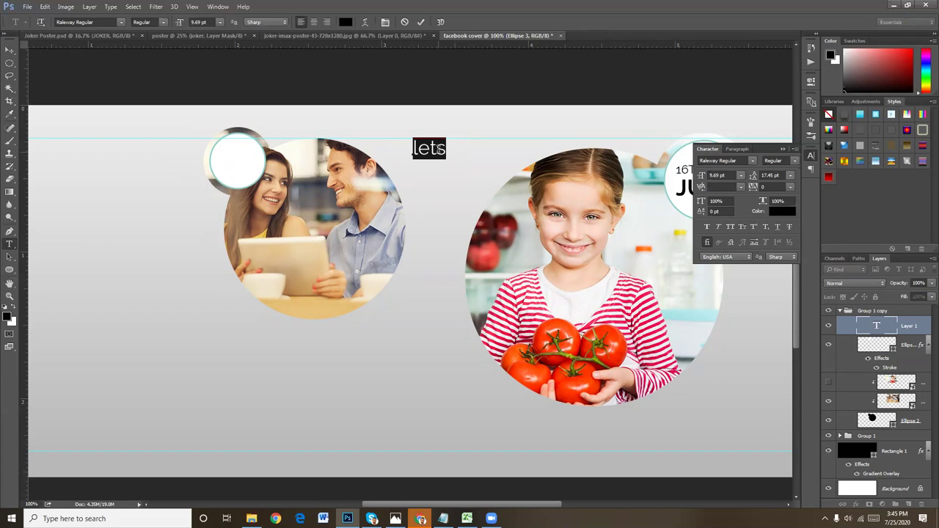
# - Add an apostrophe and GO to make the text read let's GO
pyautogui.click(438, 149)
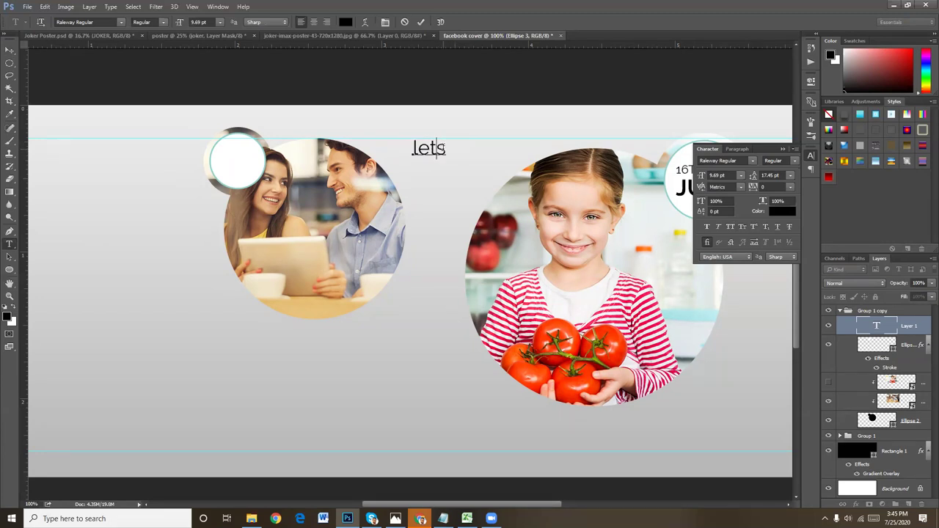
pyautogui.write("'")
pyautogui.click(454, 144)
pyautogui.write('go')
pyautogui.hotkey('ctrl', 'z')
pyautogui.write('GO')
# - Move the let's GO text into the left badge and tighten its line spacing
pyautogui.doubleClick(422, 183)
pyautogui.click(440, 183)
pyautogui.click(11, 50)
pyautogui.moveTo(432, 156); pyautogui.dragTo(239, 156)
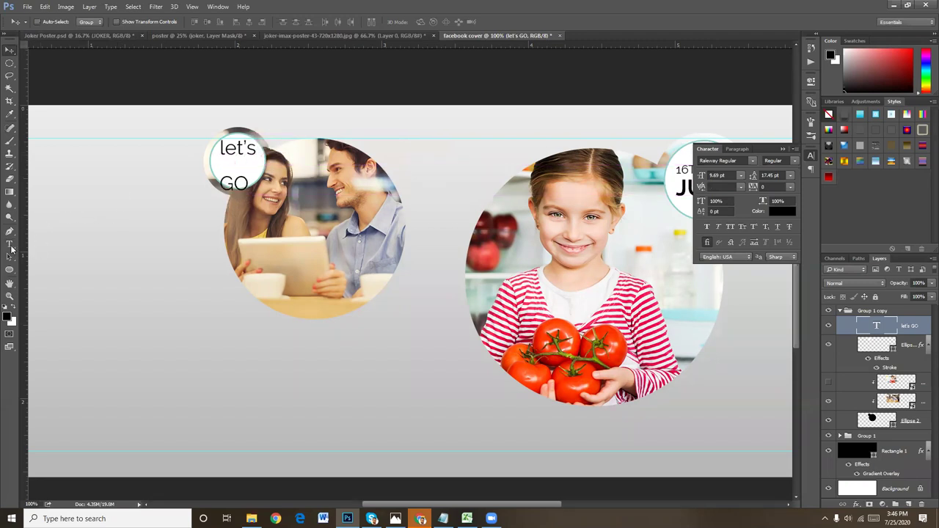
pyautogui.doubleClick(237, 165)
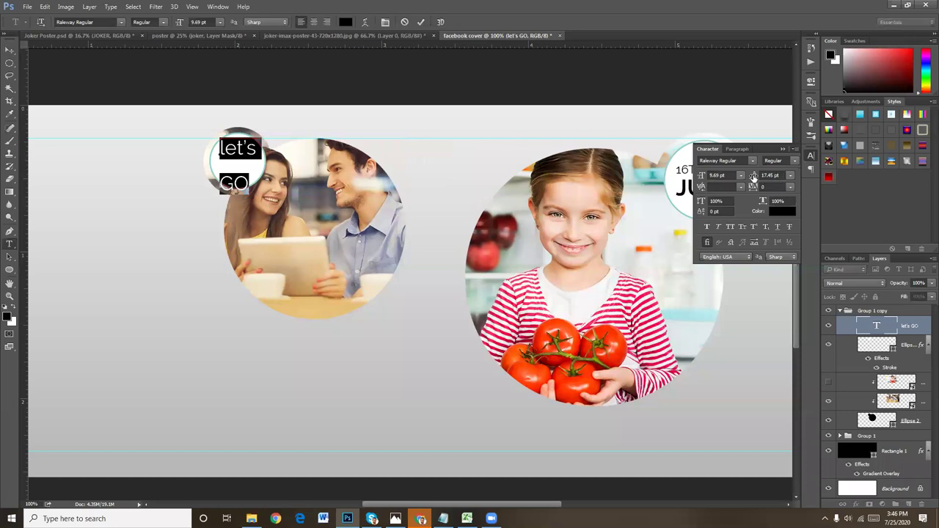
pyautogui.moveTo(752, 177); pyautogui.dragTo(749, 179)
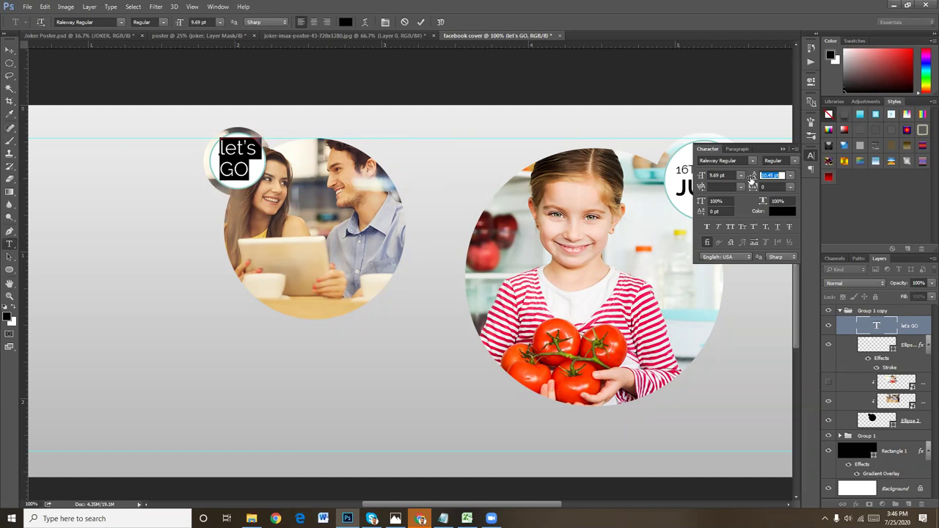
# - Shrink let's, enlarge GO to 11.69 pt, and nudge the text slightly right
pyautogui.doubleClick(246, 151)
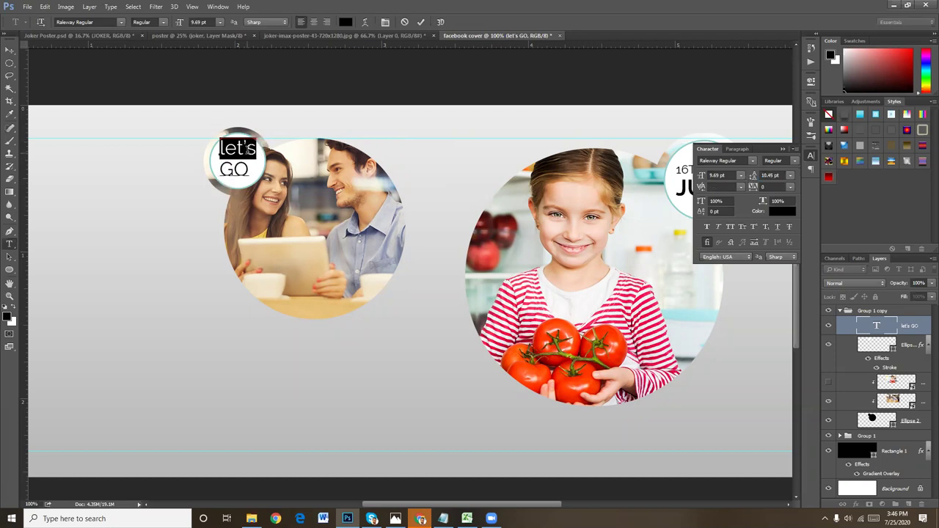
pyautogui.moveTo(178, 25); pyautogui.dragTo(175, 25)
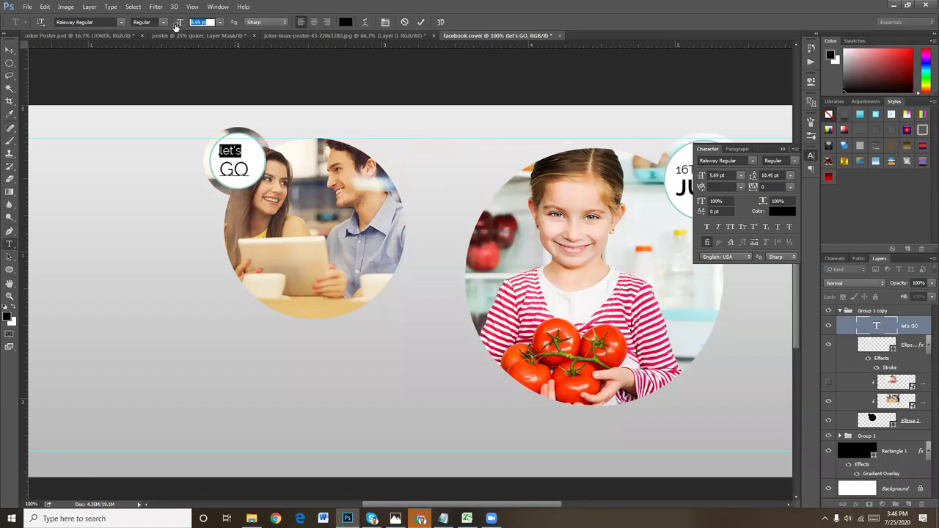
pyautogui.doubleClick(233, 169)
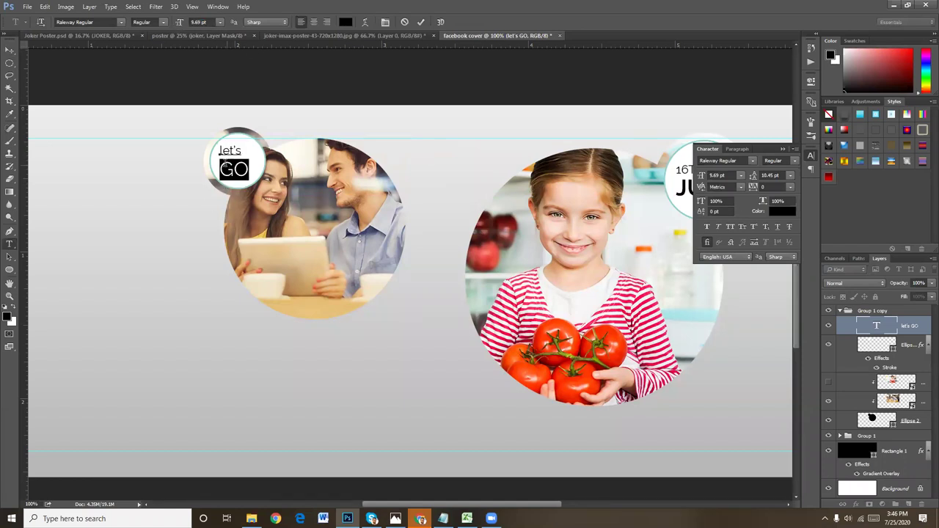
pyautogui.moveTo(180, 25); pyautogui.dragTo(182, 25)
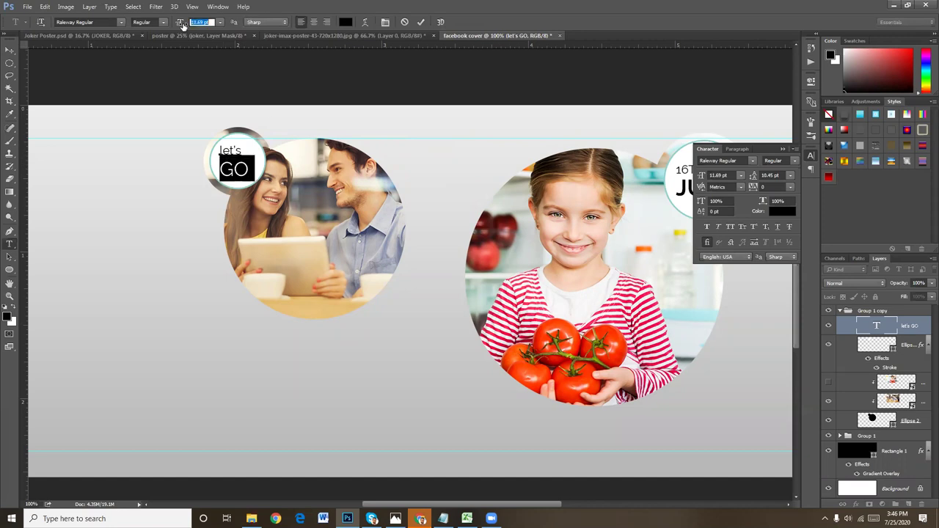
pyautogui.click(9, 49)
pyautogui.rightClick(236, 174)
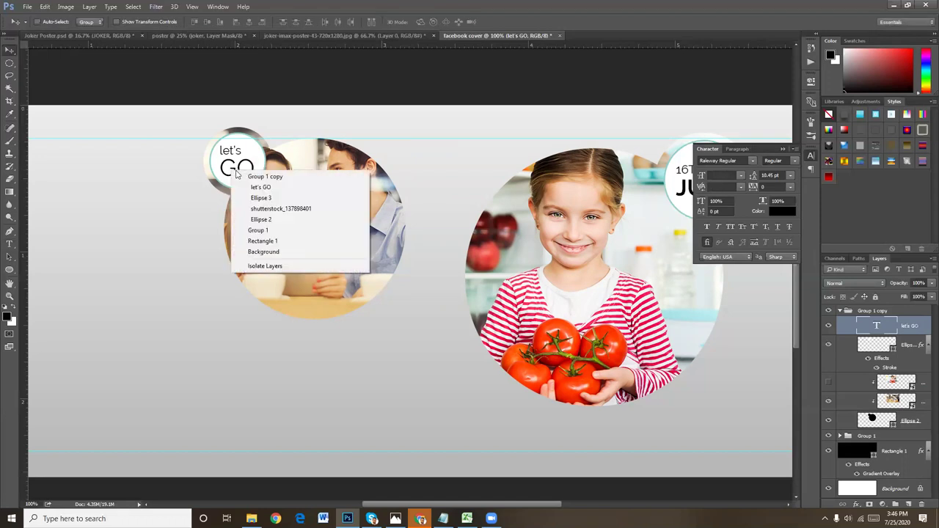
pyautogui.click(257, 187)
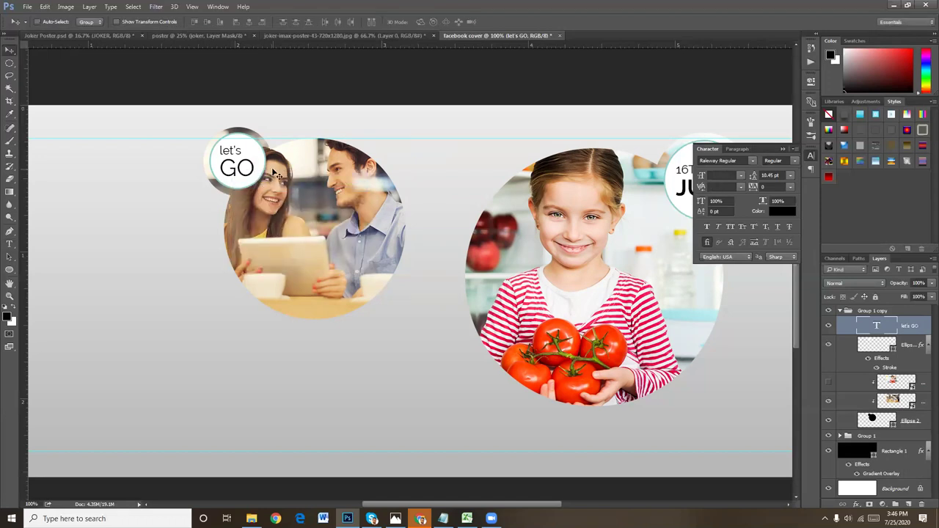
pyautogui.press('Right')
pyautogui.press('Right')
pyautogui.press('Right')
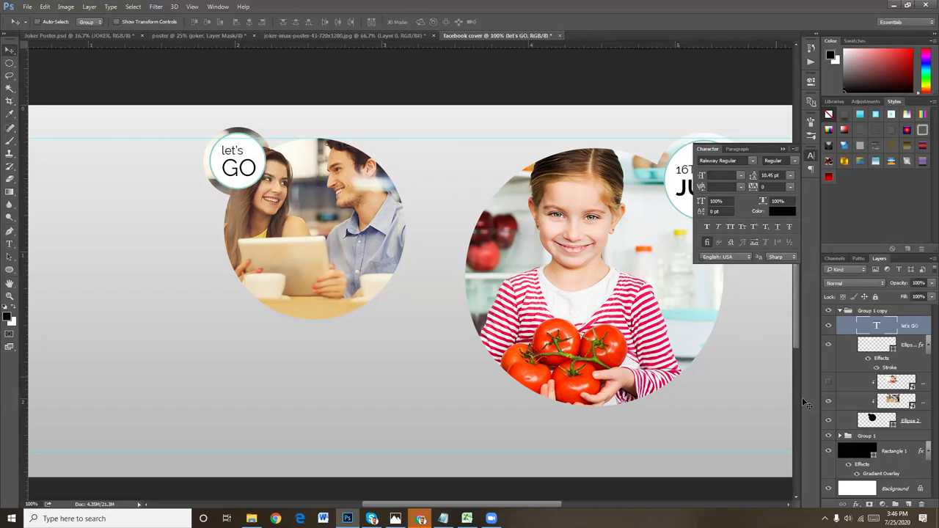
# - Recolour the Ellipse 3 badge stroke to brown #9e7b5d sampled from the woman's hair
pyautogui.click(910, 346)
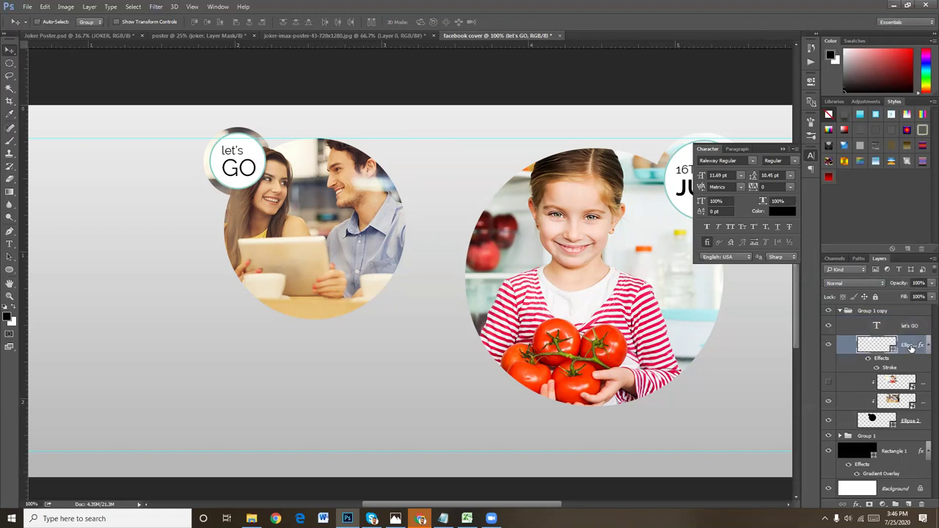
pyautogui.doubleClick(889, 368)
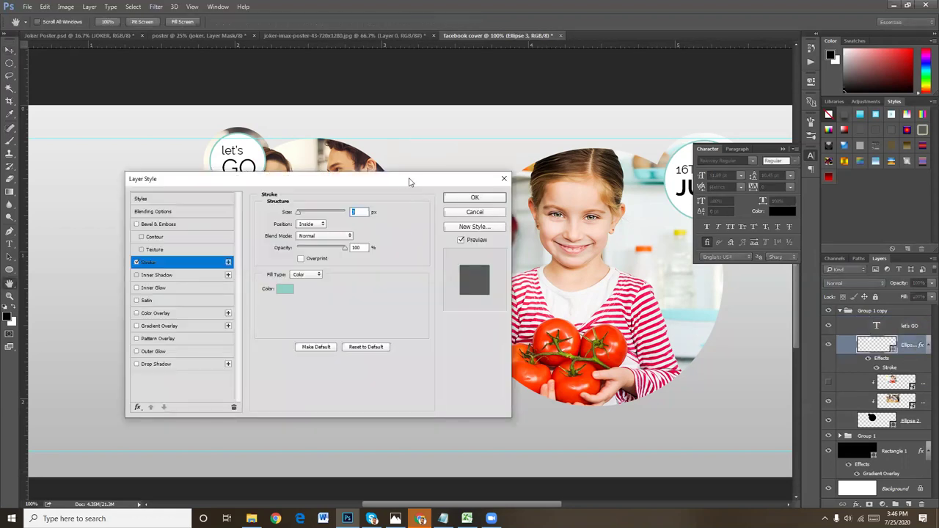
pyautogui.moveTo(410, 182); pyautogui.dragTo(833, 158)
pyautogui.click(713, 264)
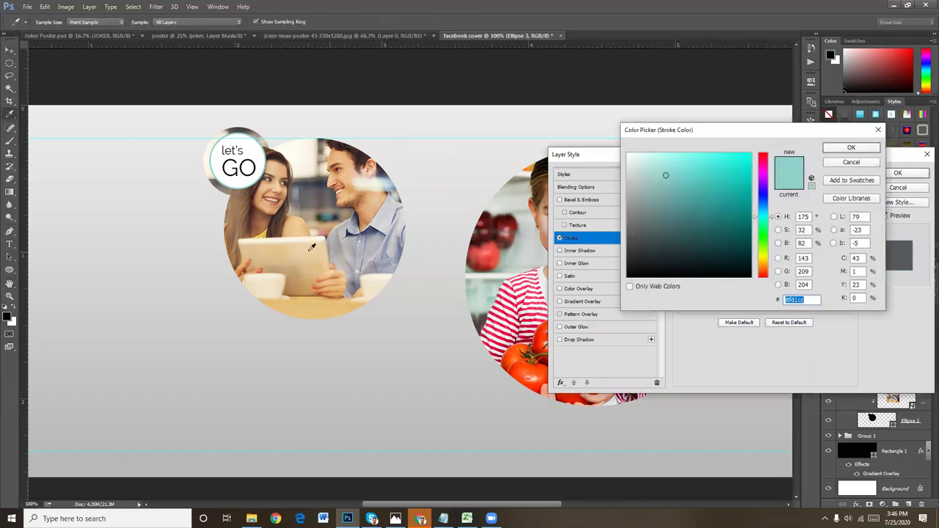
pyautogui.click(247, 206)
pyautogui.click(276, 151)
pyautogui.click(276, 147)
pyautogui.click(239, 212)
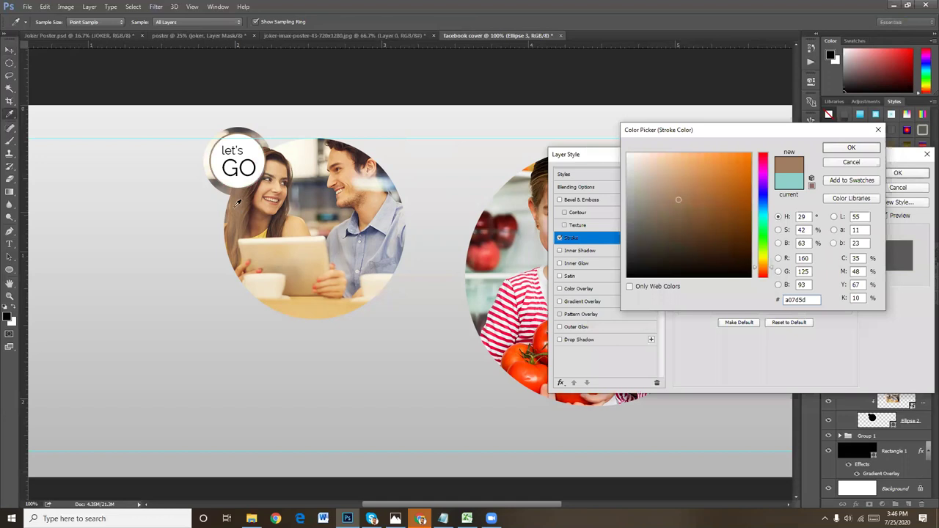
pyautogui.click(216, 148)
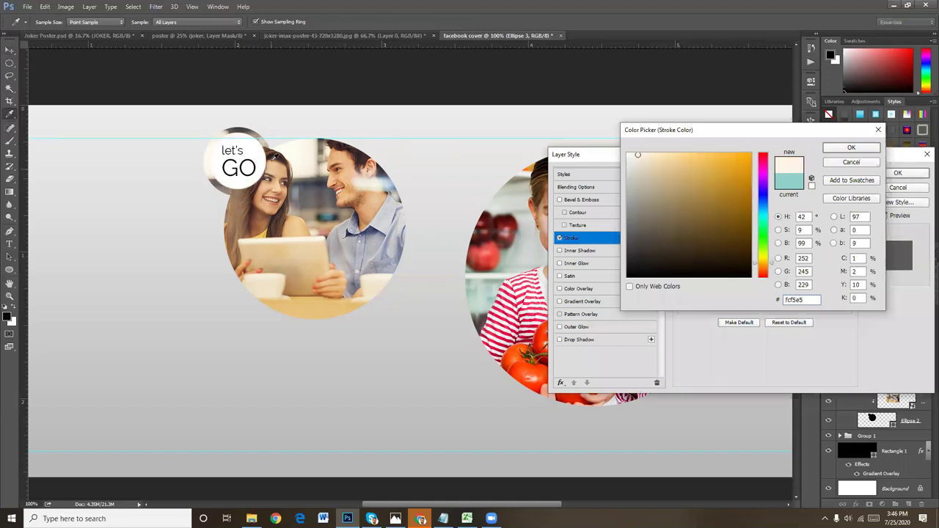
pyautogui.moveTo(271, 151); pyautogui.dragTo(237, 202)
pyautogui.click(237, 204)
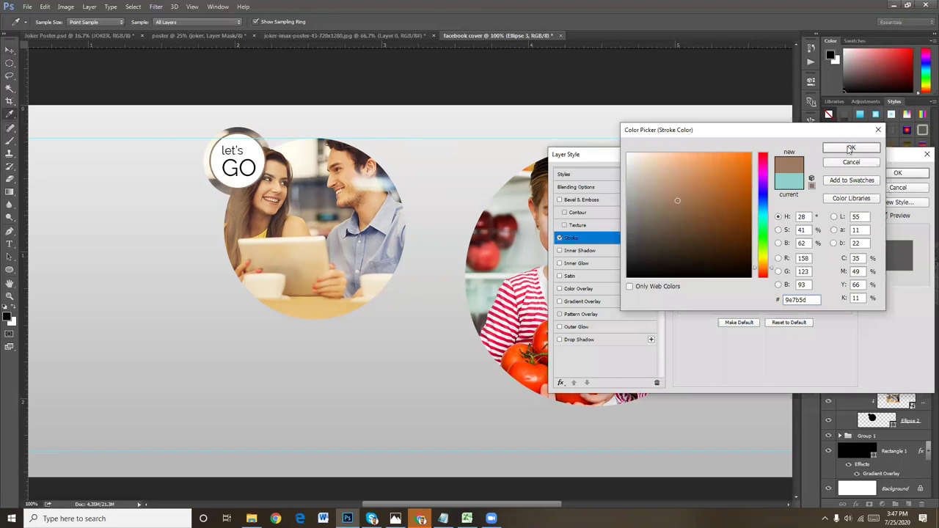
pyautogui.click(850, 149)
pyautogui.click(896, 173)
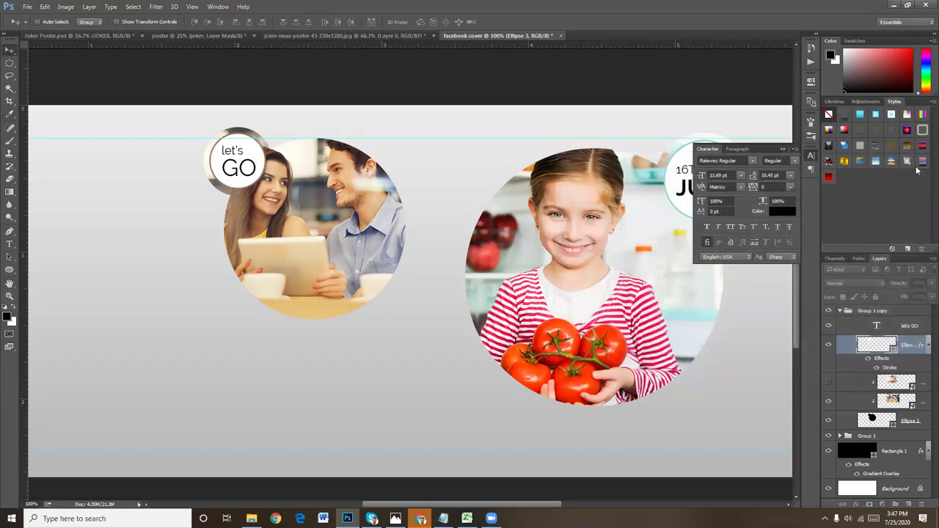
# - Type the two-line heading mirella's / birthday to the right of the girl's photo
pyautogui.hotkey('ctrl', '-')
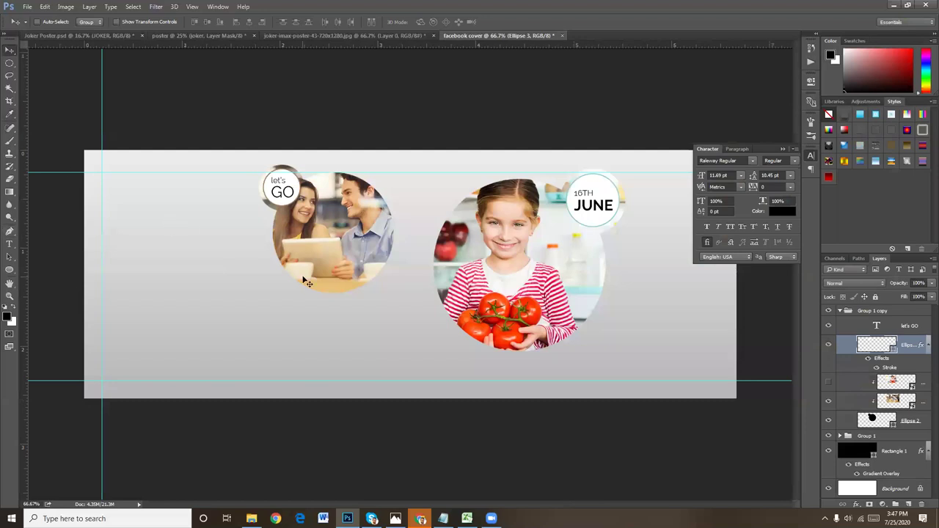
pyautogui.hotkey('ctrl', '+')
pyautogui.moveTo(550, 283); pyautogui.dragTo(312, 268)
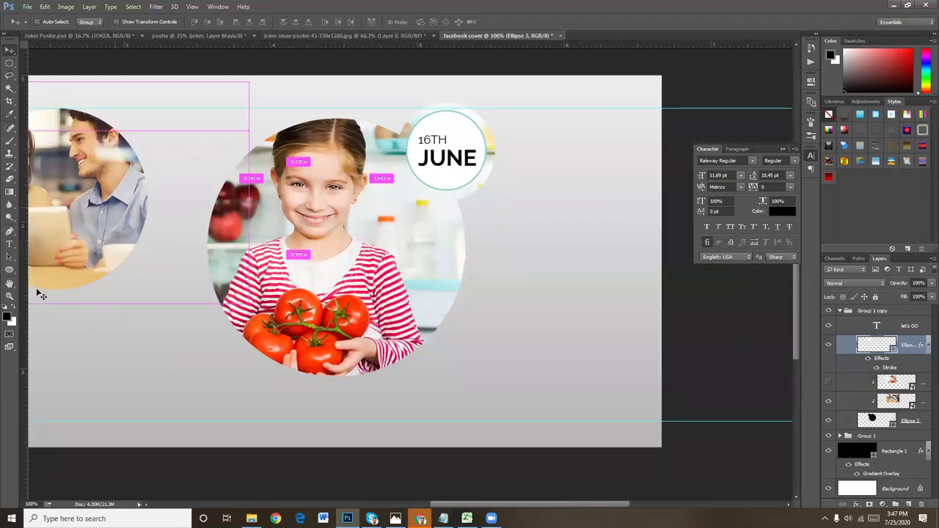
pyautogui.press('t')
pyautogui.click(517, 274)
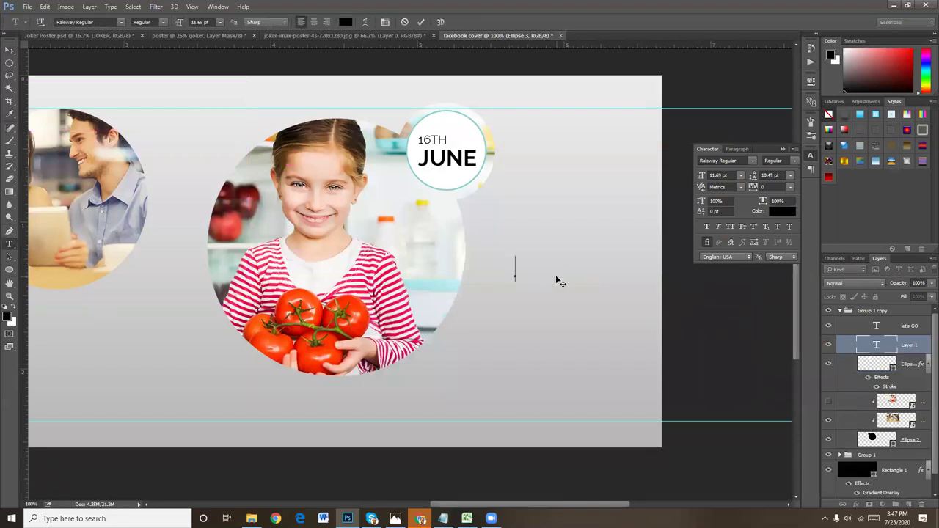
pyautogui.write('m')
pyautogui.write('irell')
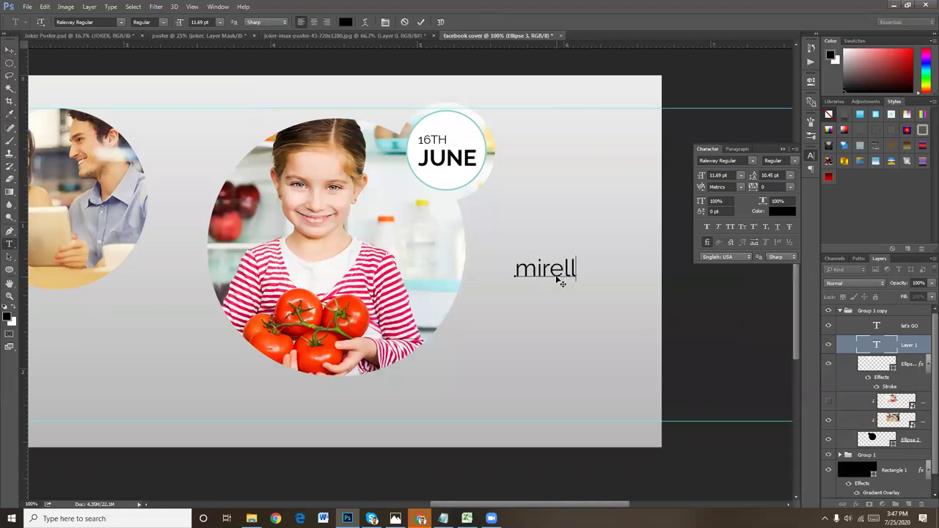
pyautogui.write("a's")
pyautogui.press('Return')
pyautogui.write('b')
pyautogui.write('irthday')
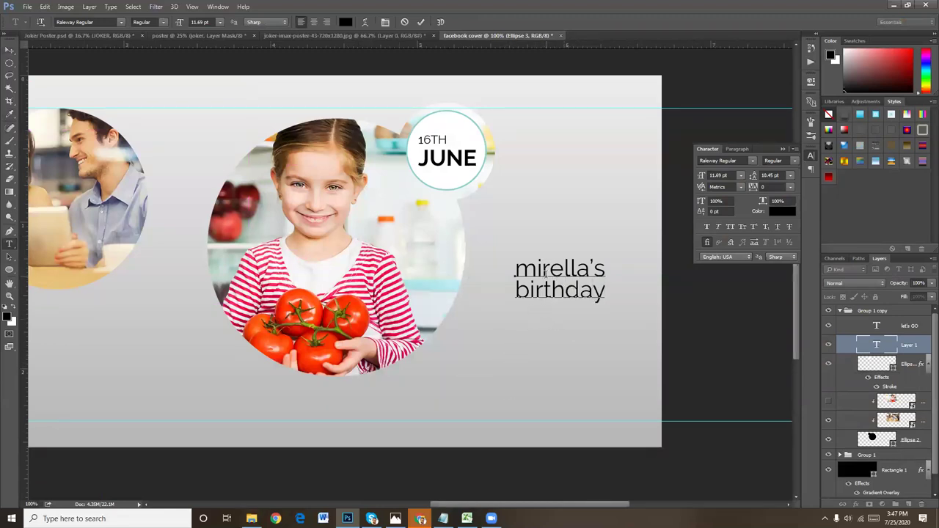
# - Make mirella's Bold and nudge the heading slightly left and up
pyautogui.doubleClick(545, 272)
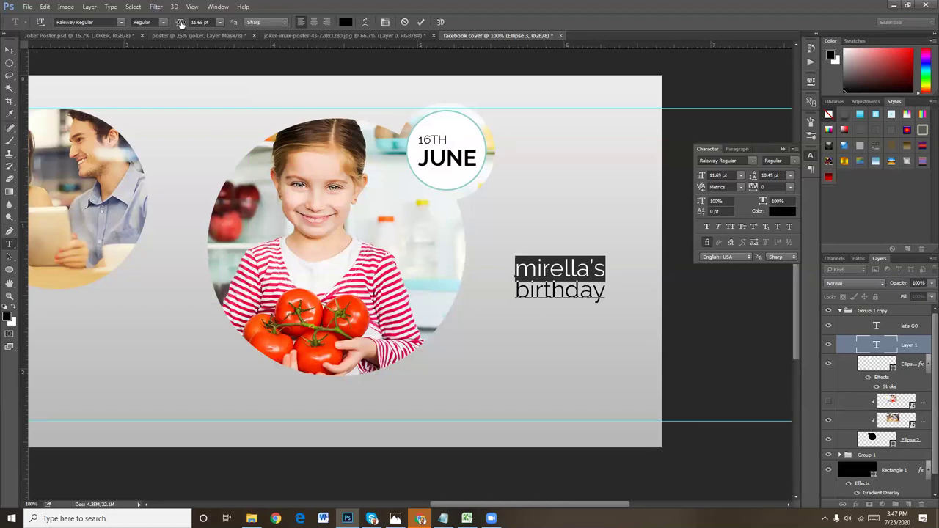
pyautogui.click(164, 22)
pyautogui.click(147, 118)
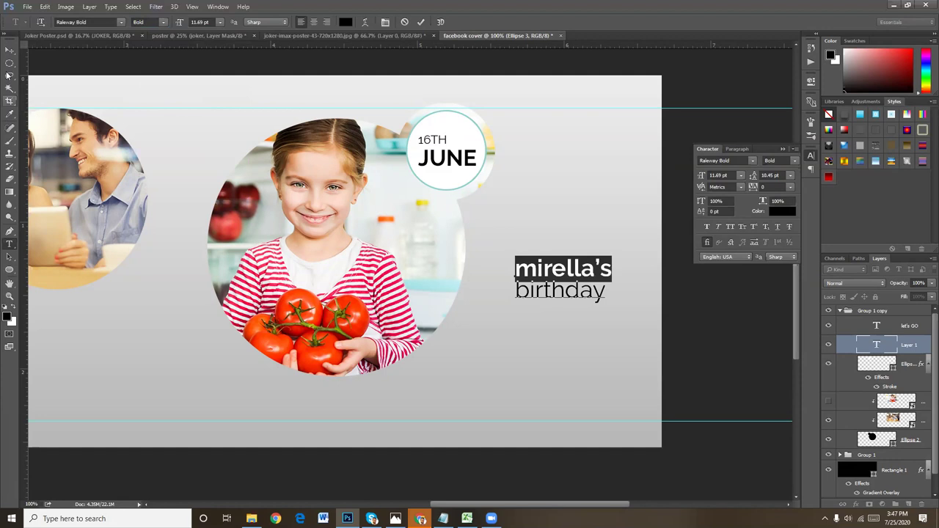
pyautogui.click(10, 50)
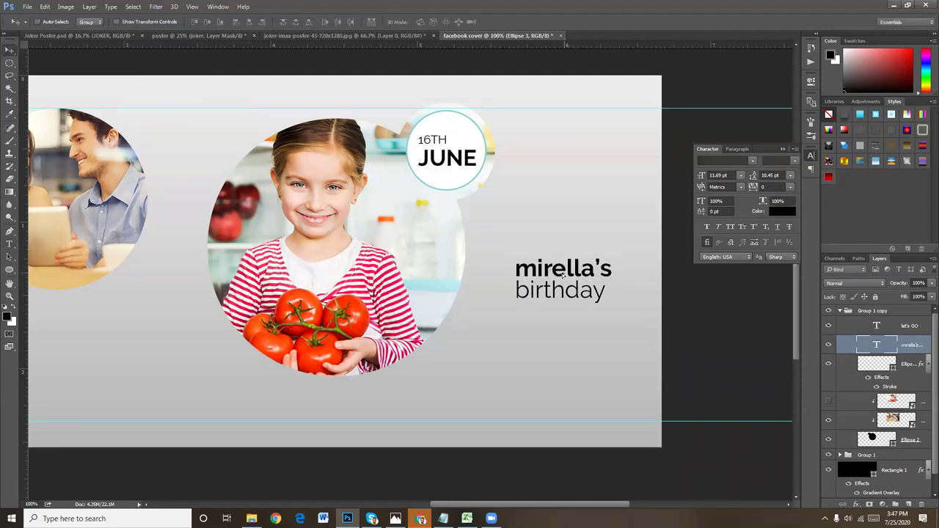
pyautogui.moveTo(569, 277); pyautogui.dragTo(563, 274)
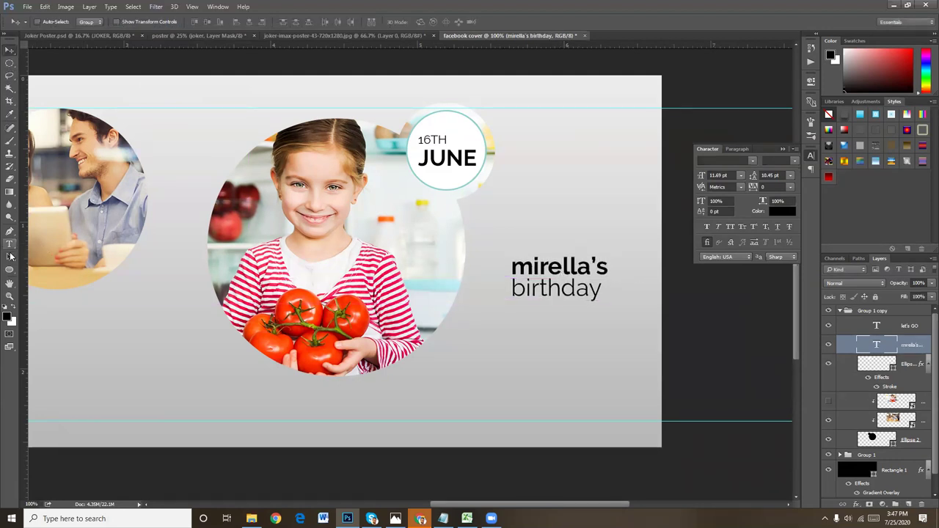
# - Draw a 394 × 2 px light grey line above the mirella's birthday heading
pyautogui.rightClick(8, 271)
pyautogui.click(44, 267)
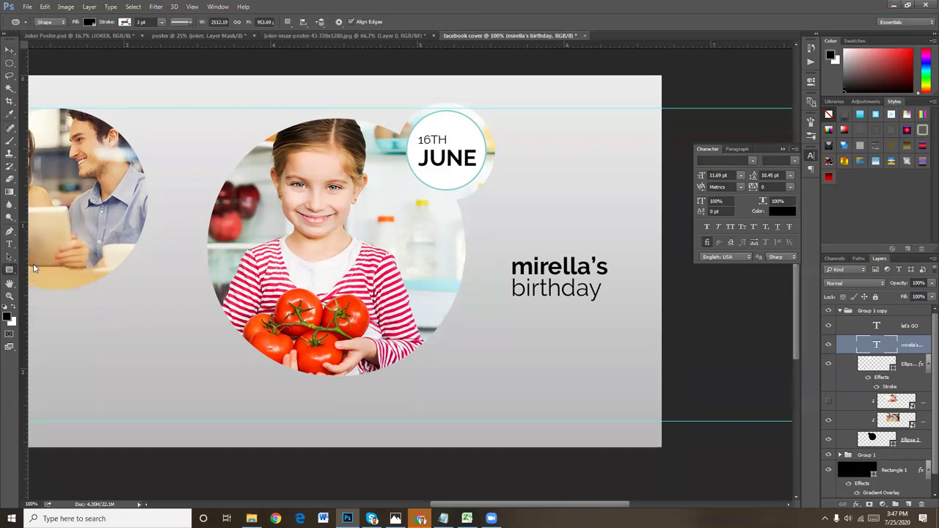
pyautogui.moveTo(505, 244); pyautogui.dragTo(698, 248)
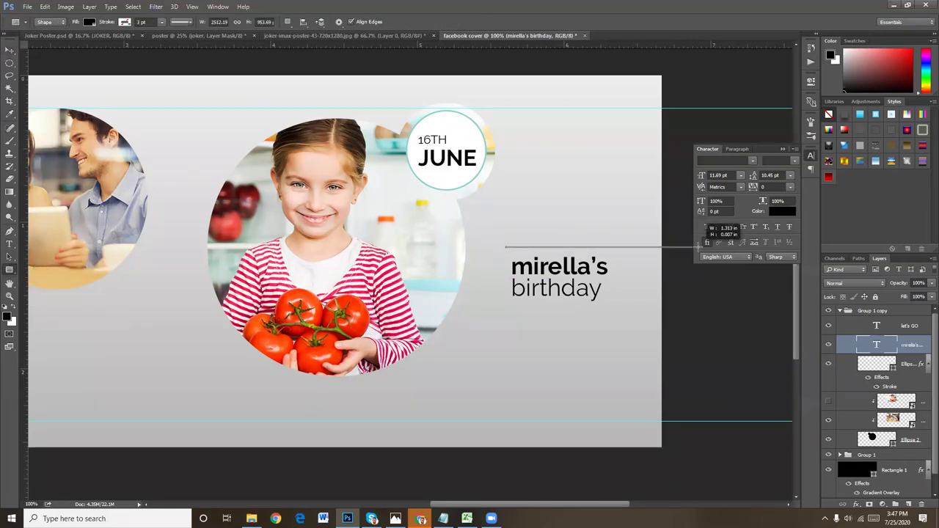
pyautogui.moveTo(698, 248); pyautogui.dragTo(698, 248)
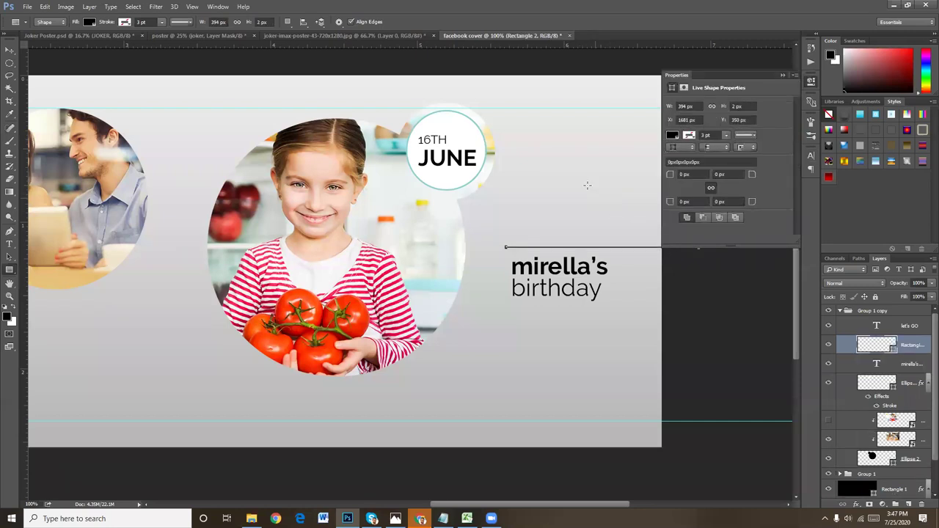
pyautogui.click(87, 25)
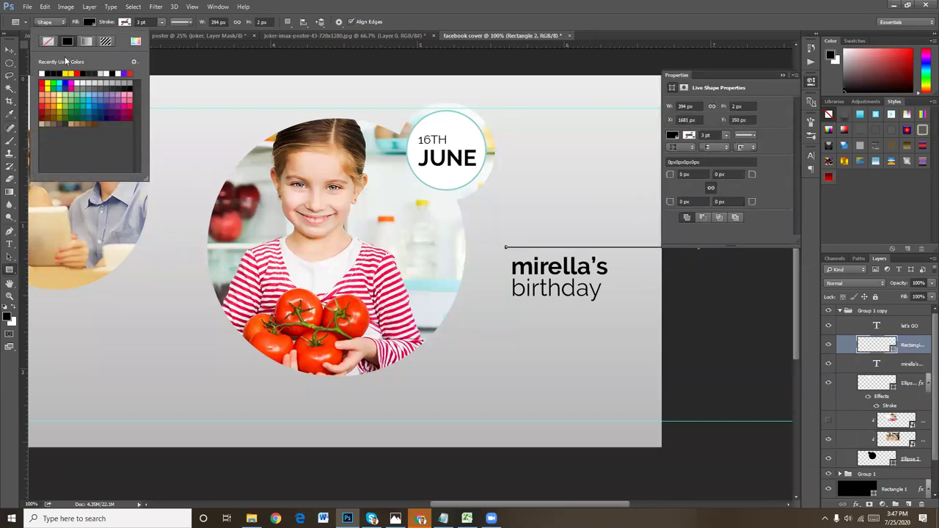
pyautogui.click(96, 83)
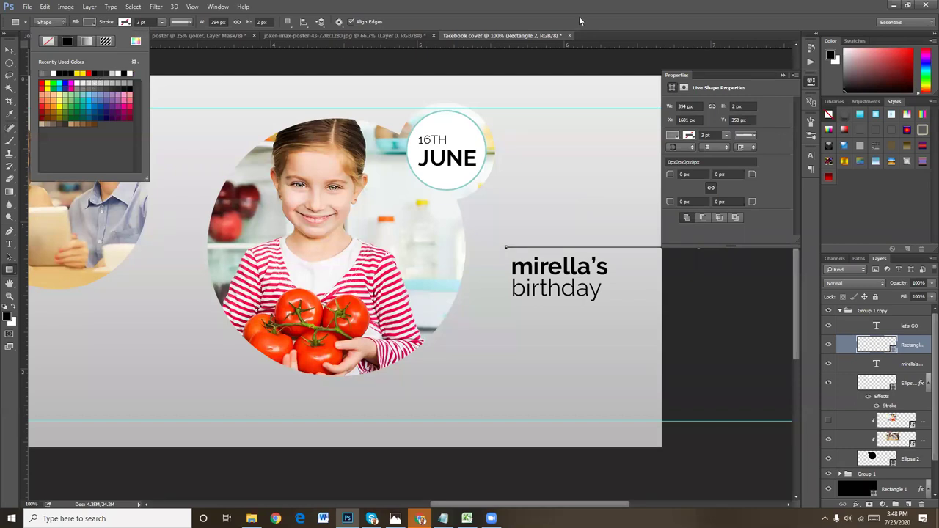
pyautogui.click(4, 66)
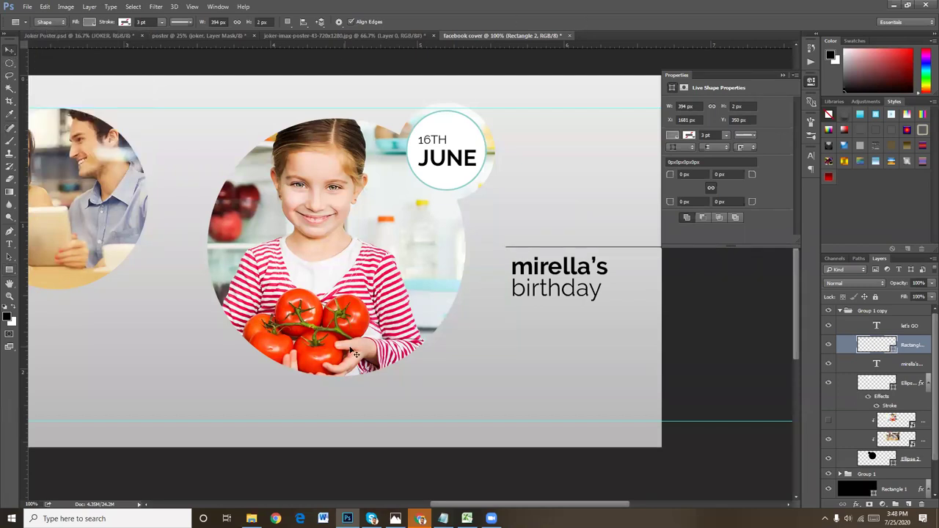
# - Add the three-line text 7pm / flama rose hall / 1st floor below birthday and shift it left
pyautogui.press('v')
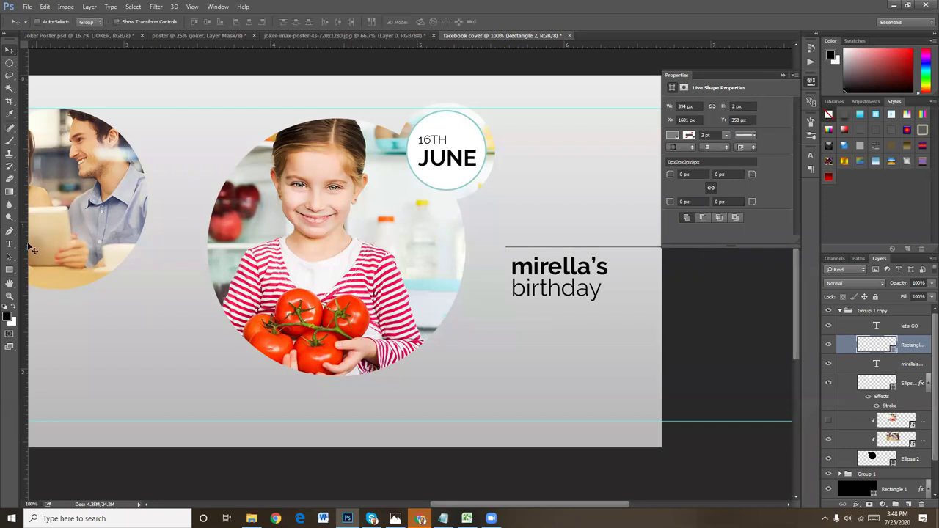
pyautogui.click(9, 244)
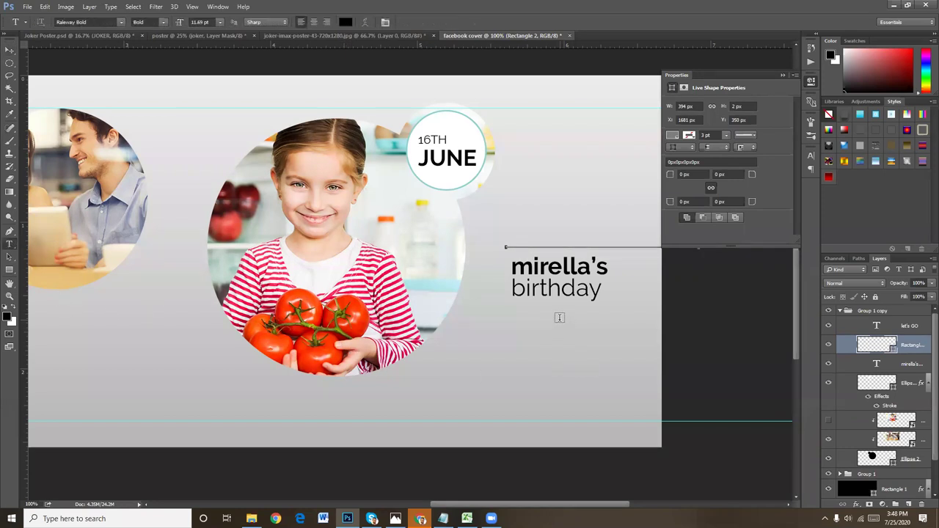
pyautogui.click(560, 317)
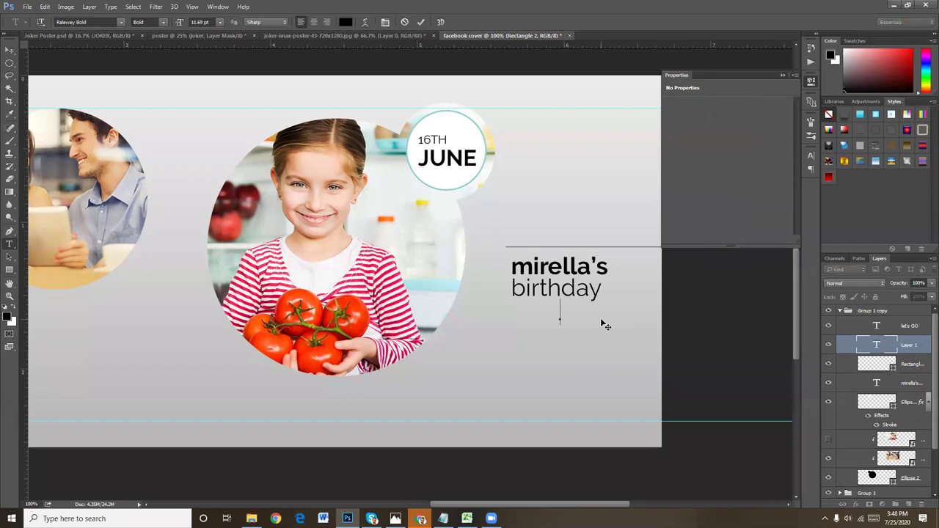
pyautogui.write('70')
pyautogui.press('BackSpace')
pyautogui.write('pm')
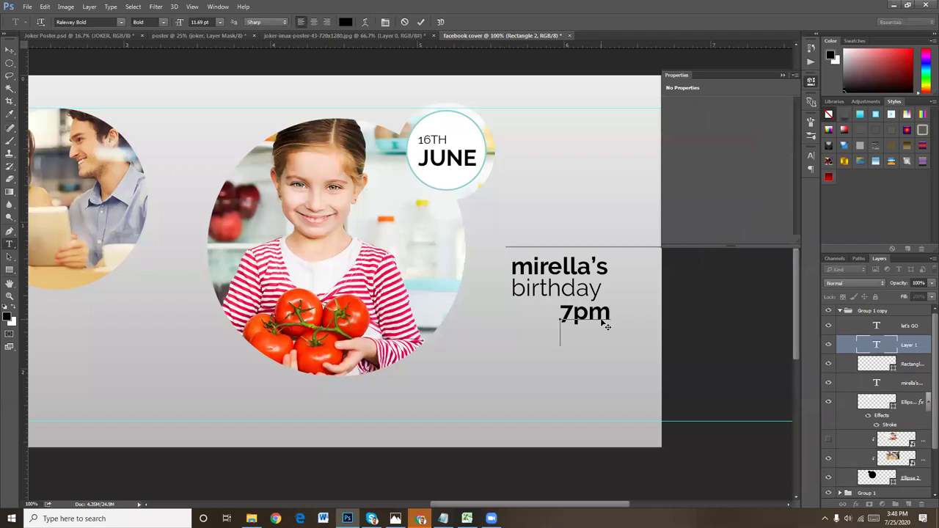
pyautogui.write('flama rose s')
pyautogui.press('Return')
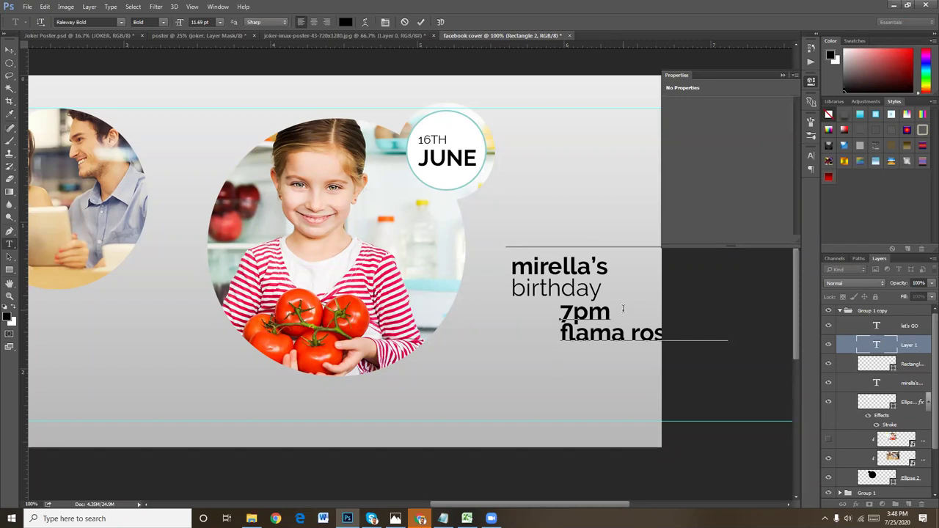
pyautogui.write('1st floor')
pyautogui.click(10, 50)
pyautogui.moveTo(593, 341); pyautogui.dragTo(527, 350)
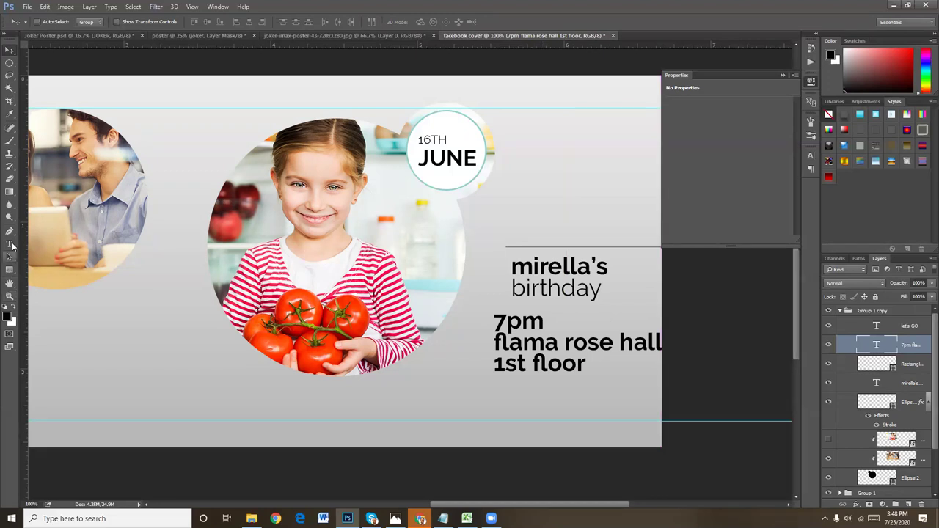
pyautogui.click(10, 244)
pyautogui.click(541, 351)
# - Set the event details to Raleway Light, 6.69 pt, with 8.45 pt leading
pyautogui.hotkey('ctrl', 'a')
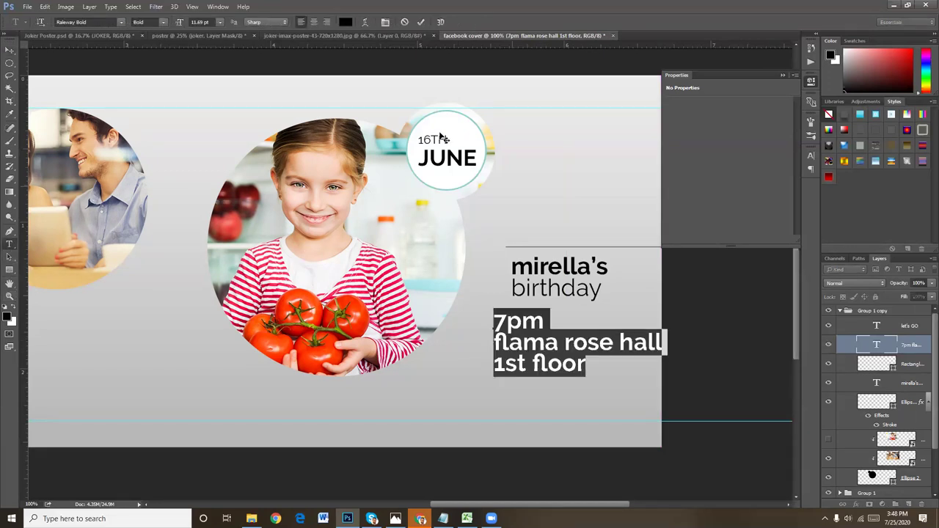
pyautogui.click(162, 21)
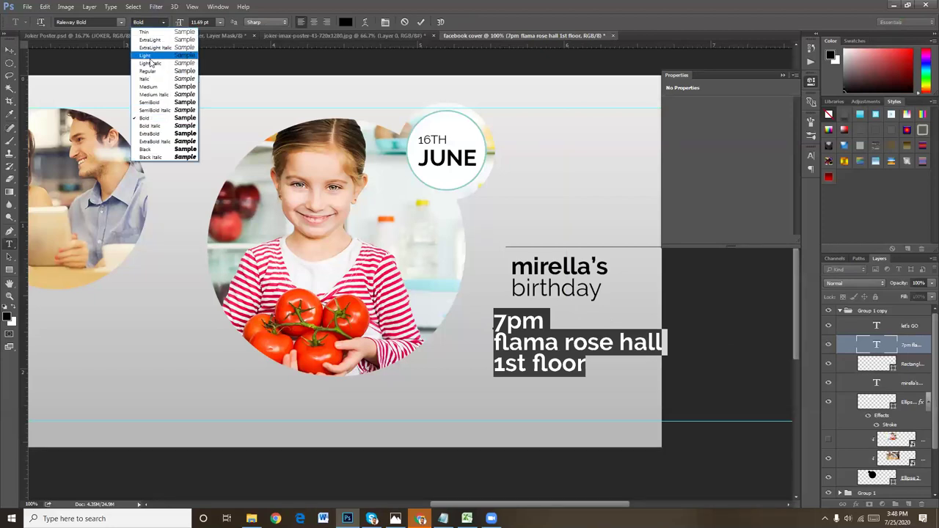
pyautogui.click(147, 55)
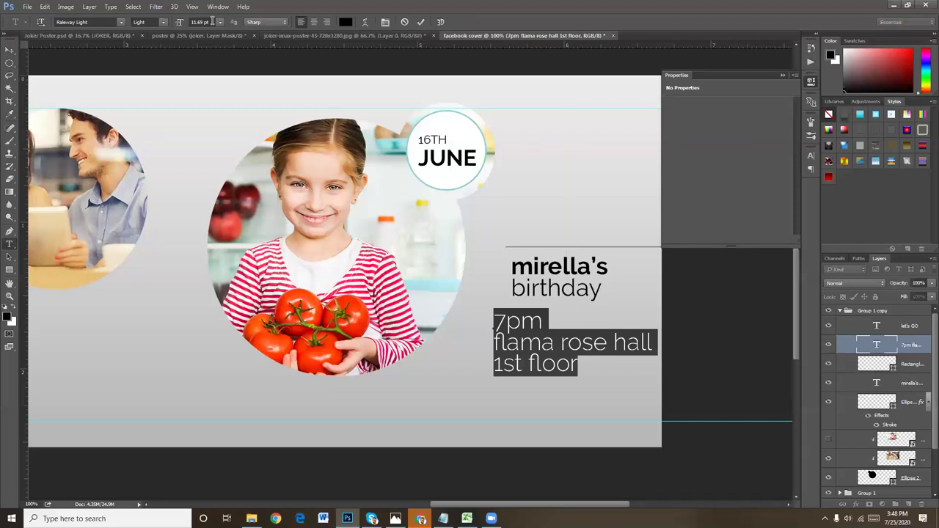
pyautogui.moveTo(183, 23); pyautogui.dragTo(180, 23)
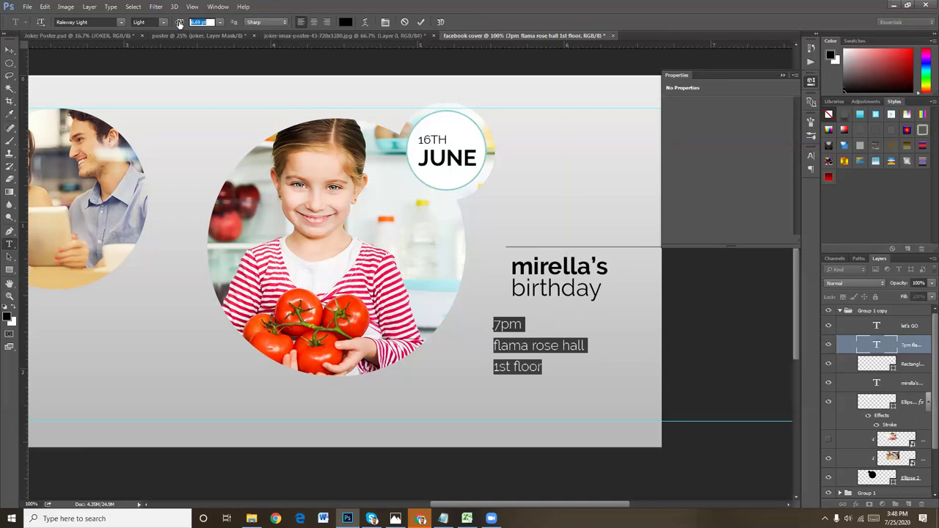
pyautogui.click(385, 22)
pyautogui.moveTo(756, 177); pyautogui.dragTo(750, 176)
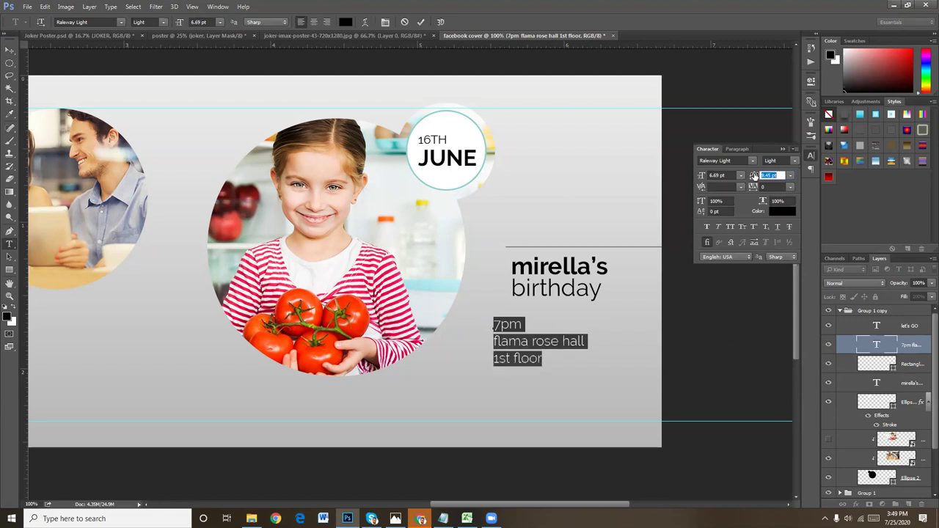
pyautogui.click(9, 50)
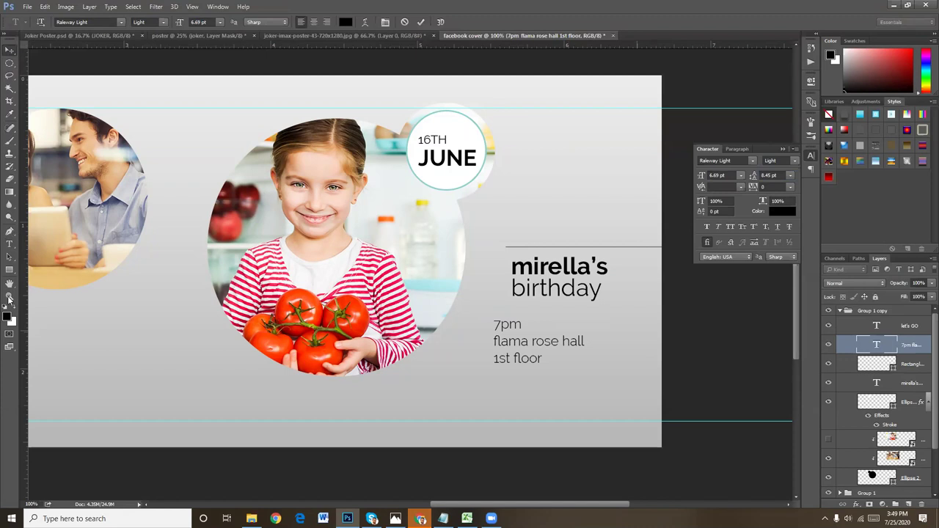
# - Right-align the event details, move them under birthday, and add a vertical guide at their right edge
pyautogui.click(10, 50)
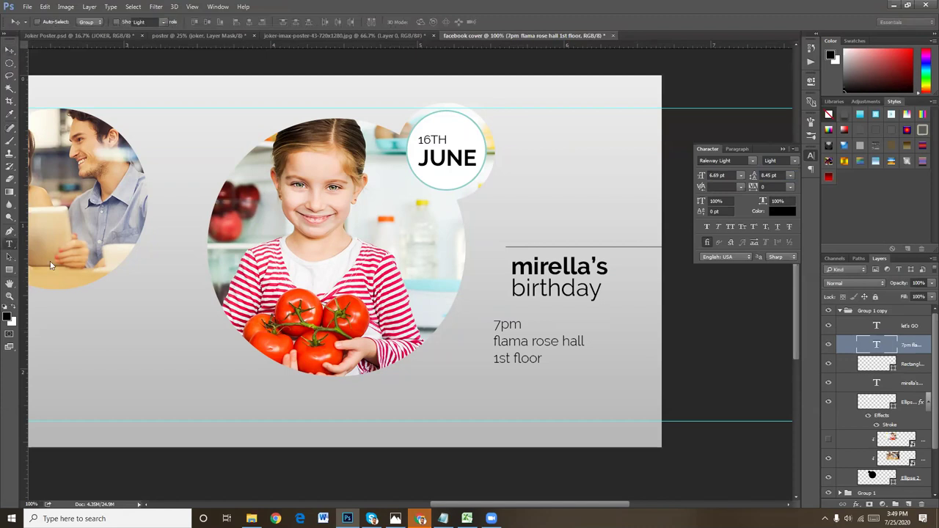
pyautogui.doubleClick(530, 348)
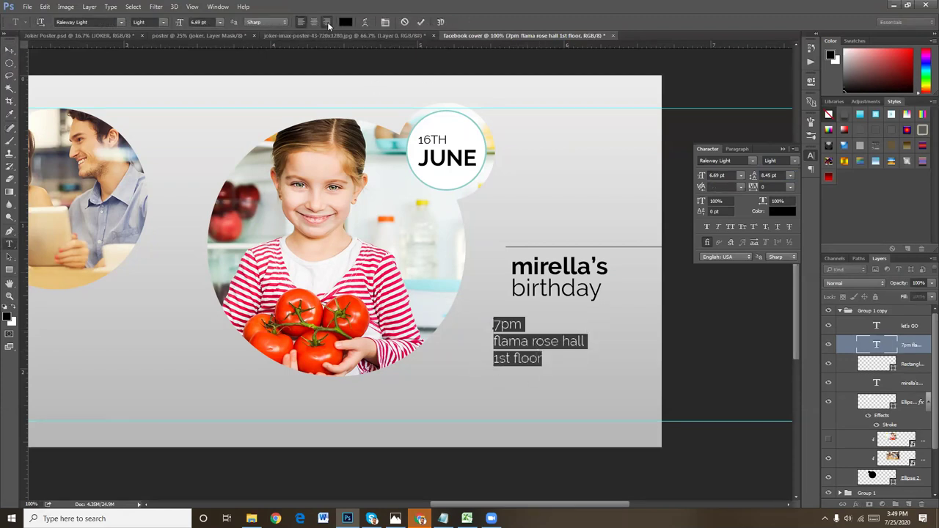
pyautogui.click(327, 22)
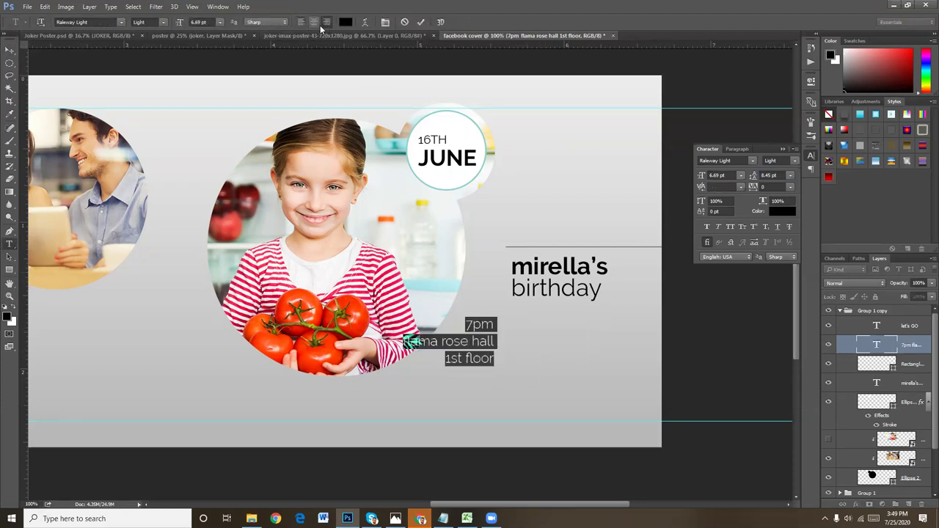
pyautogui.click(9, 51)
pyautogui.moveTo(480, 347); pyautogui.dragTo(596, 342)
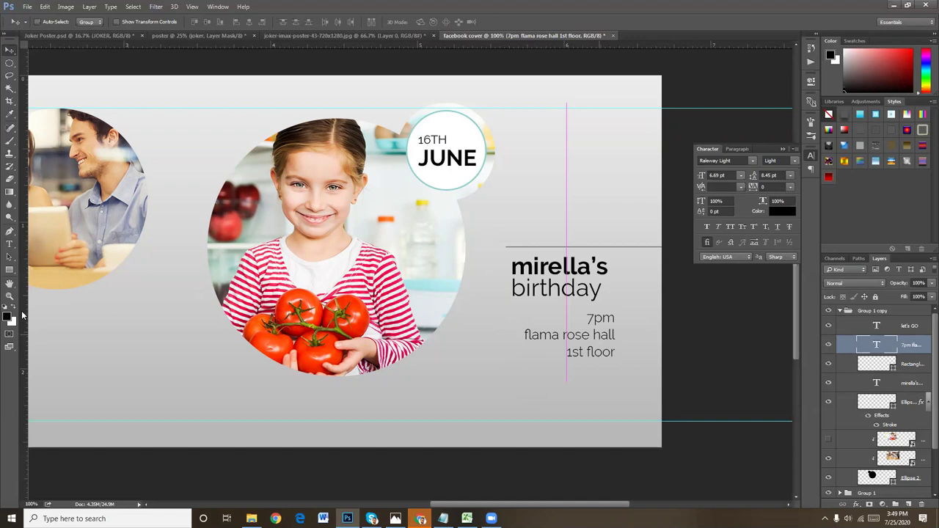
pyautogui.moveTo(22, 314); pyautogui.dragTo(614, 342)
# - Right-align the 'mirella's birthday' heading text and commit the change
pyautogui.click(8, 245)
pyautogui.click(555, 286)
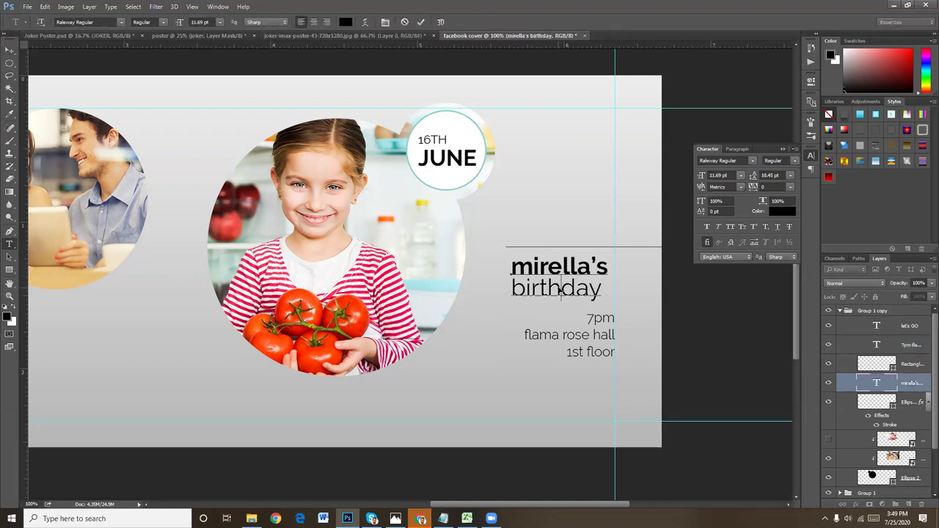
pyautogui.hotkey('ctrl', 'a')
pyautogui.click(326, 22)
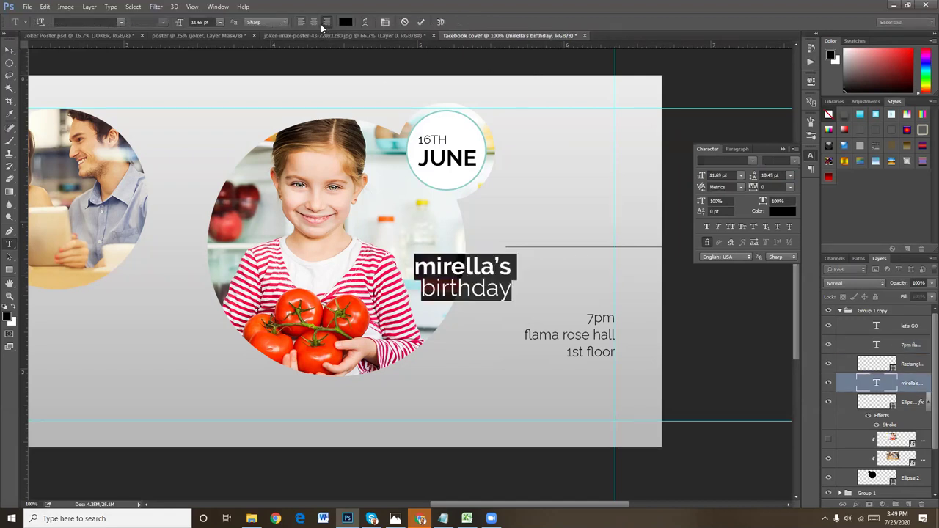
pyautogui.click(9, 50)
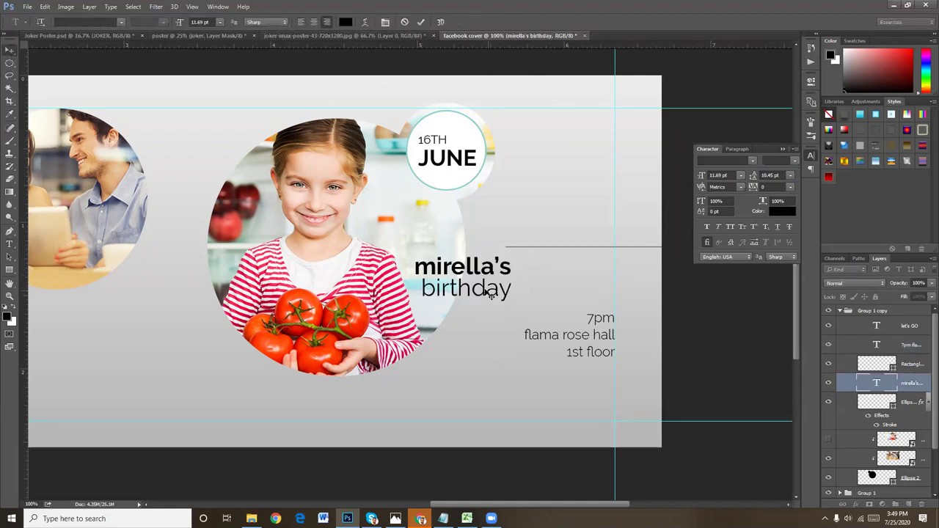
# - Move the heading so its right edge lines up with the guide beside the event details
pyautogui.moveTo(481, 288); pyautogui.dragTo(584, 290)
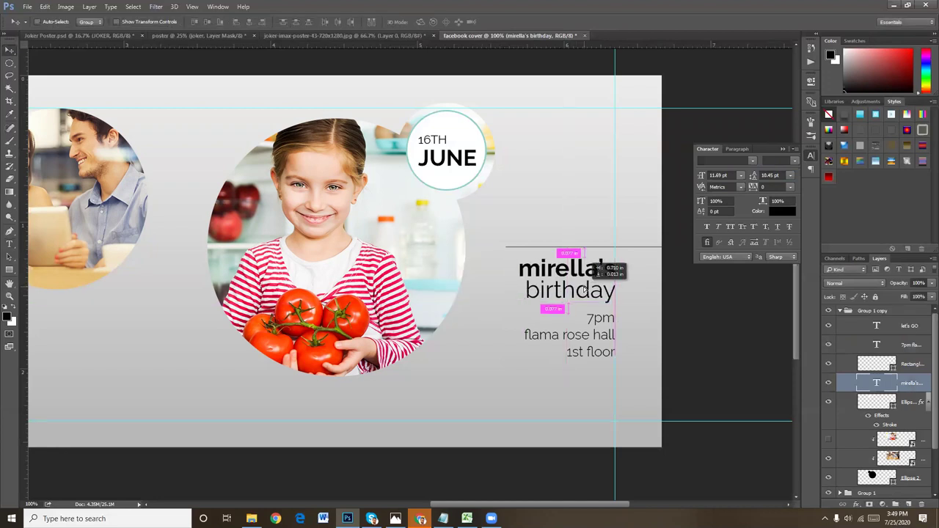
pyautogui.hotkey('ctrl', '-')
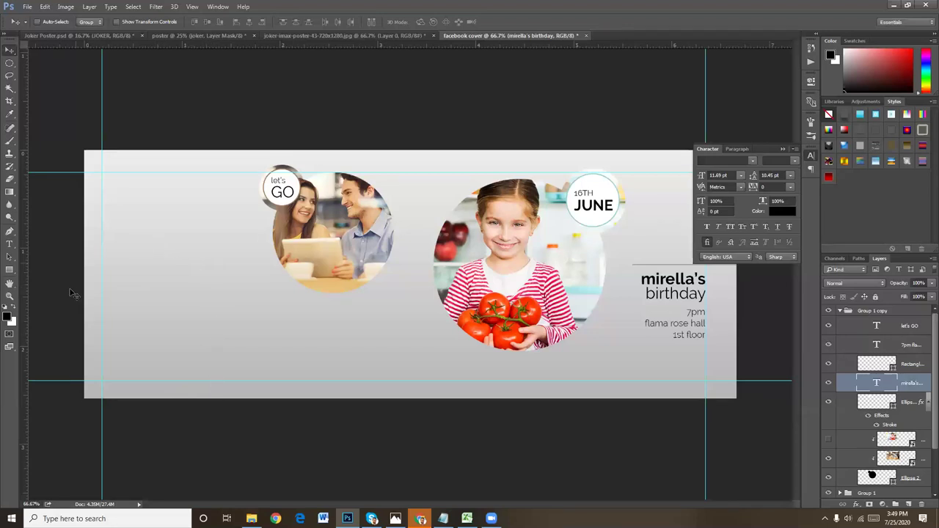
pyautogui.hotkey('ctrl', '-')
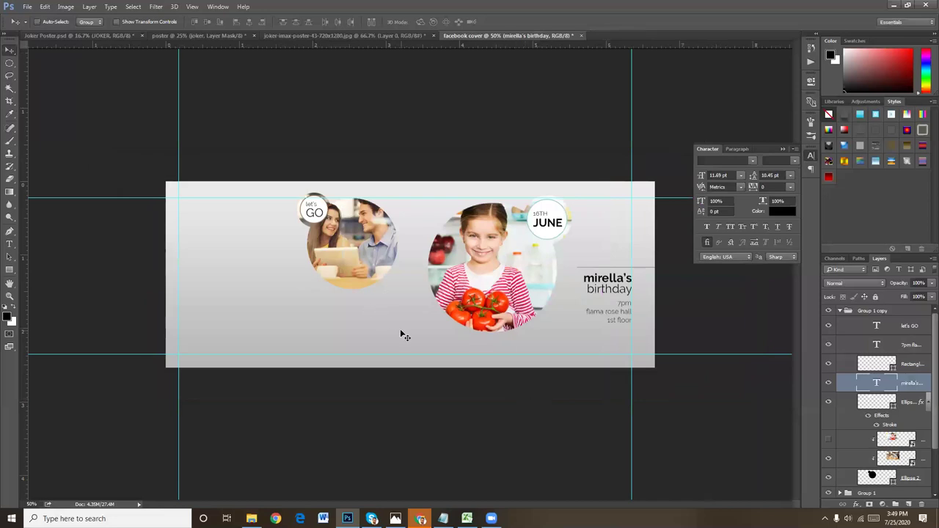
# - Save the cover for web as a JPEG High file named facebook-cover on the Desktop
pyautogui.click(27, 7)
pyautogui.moveTo(38, 147)
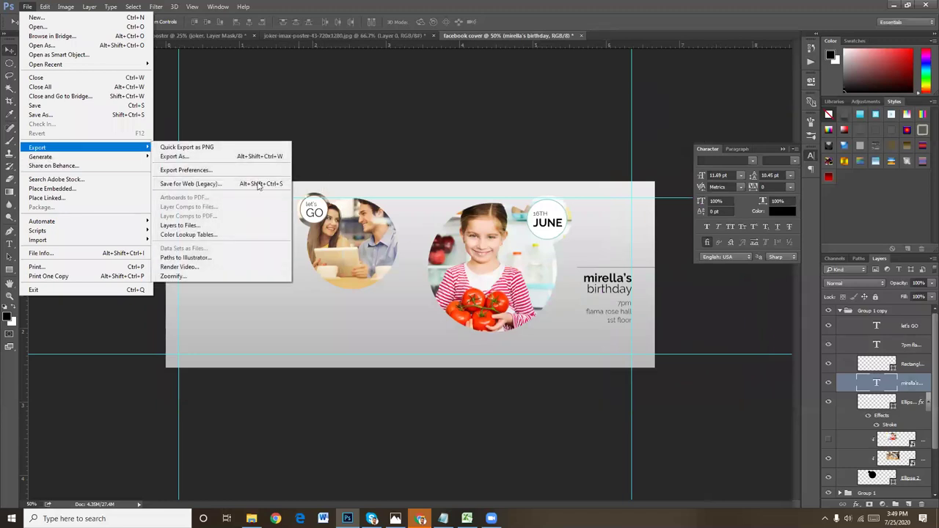
pyautogui.click(242, 184)
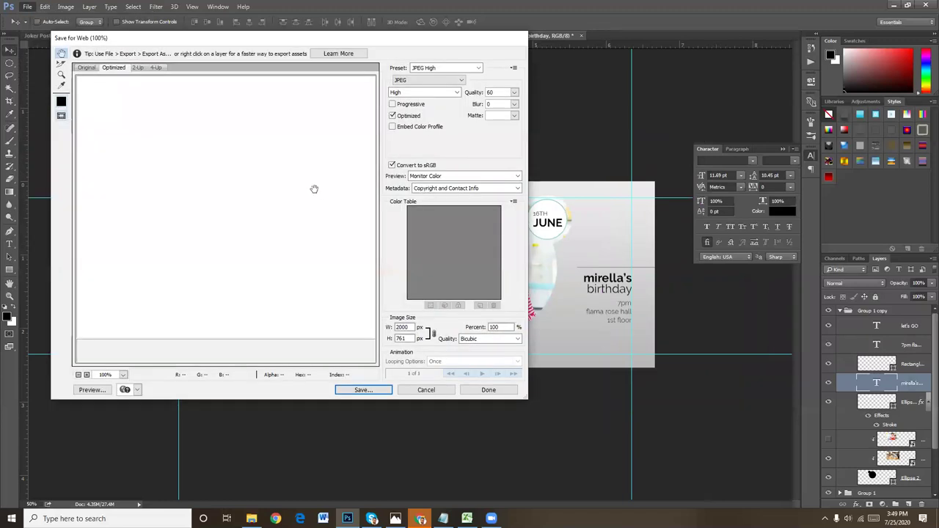
pyautogui.click(357, 390)
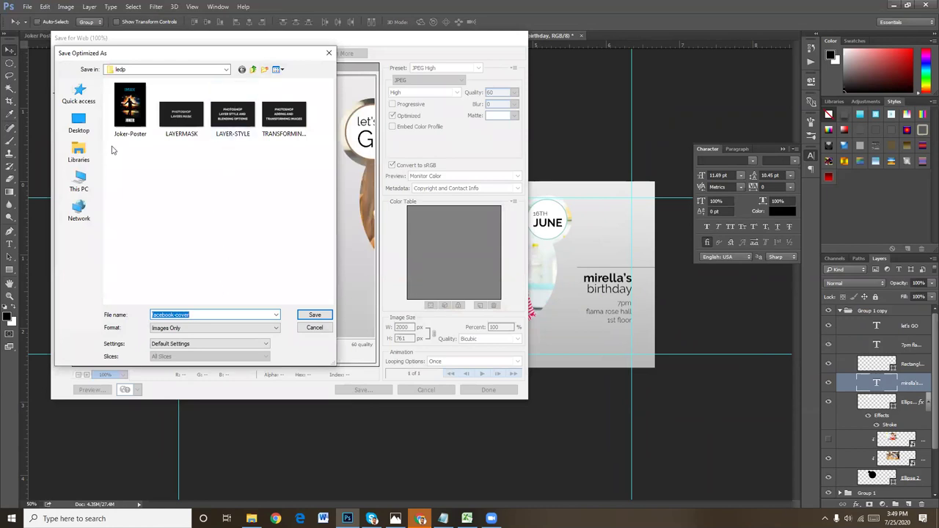
pyautogui.click(78, 123)
pyautogui.click(315, 315)
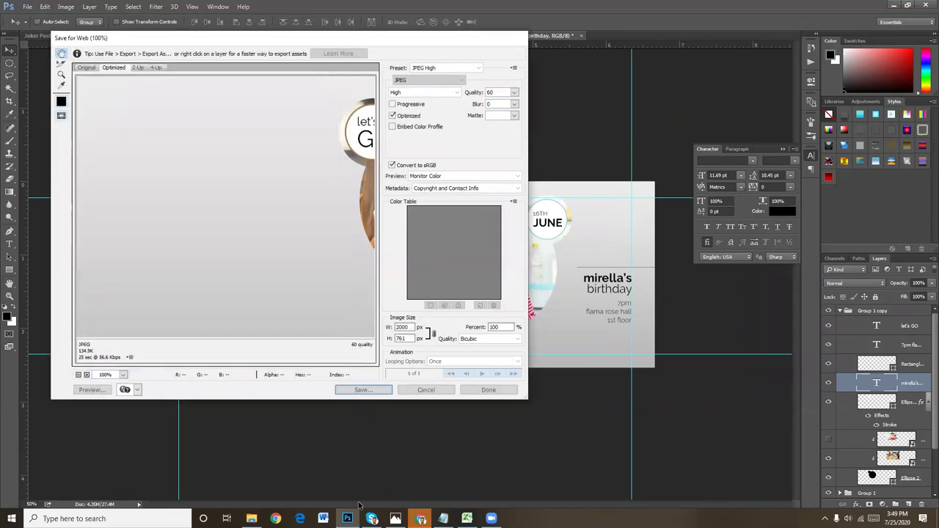